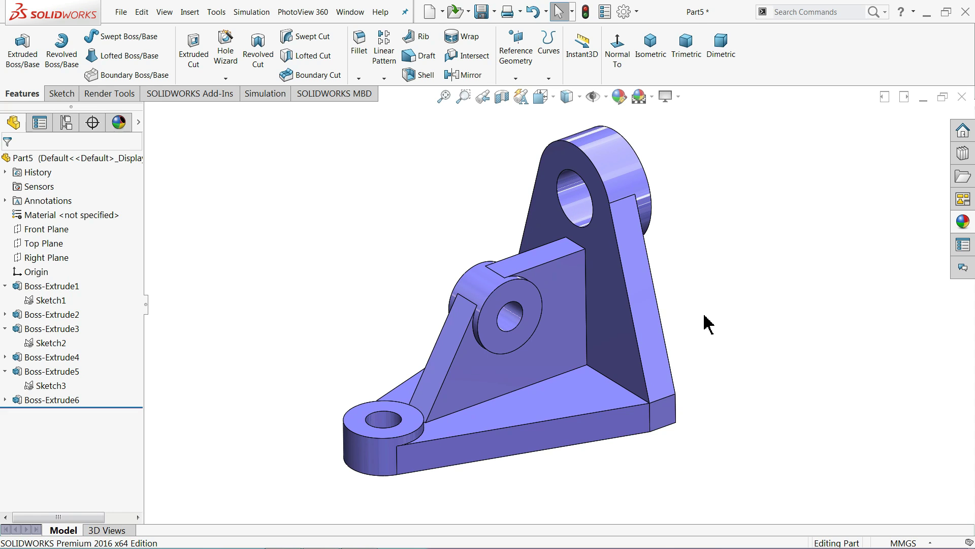
middle_click_drag(703, 322, 688, 373)
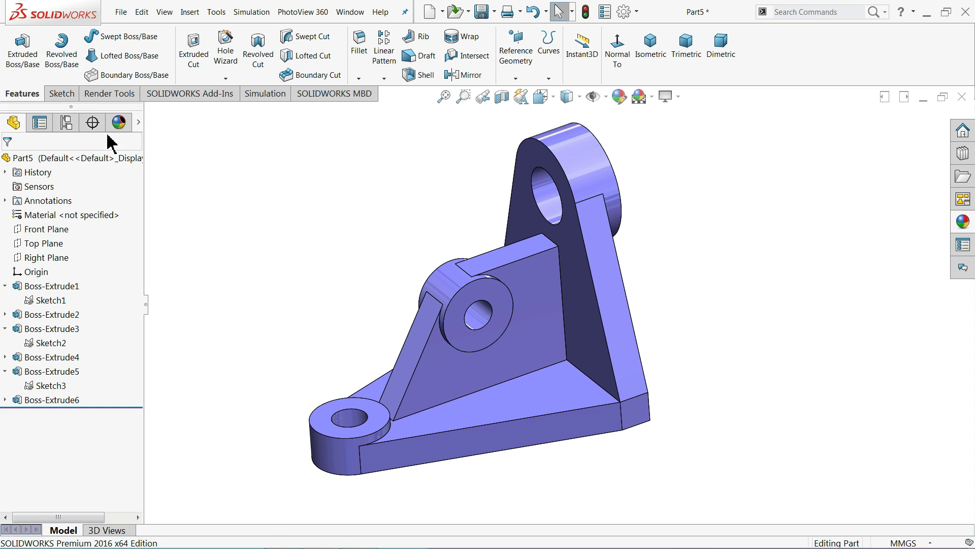
mouse_move(308, 197)
middle_mouse_down()
mouse_move(305, 182)
mouse_move(330, 135)
mouse_move(315, 189)
middle_mouse_up()
left_click(60, 94)
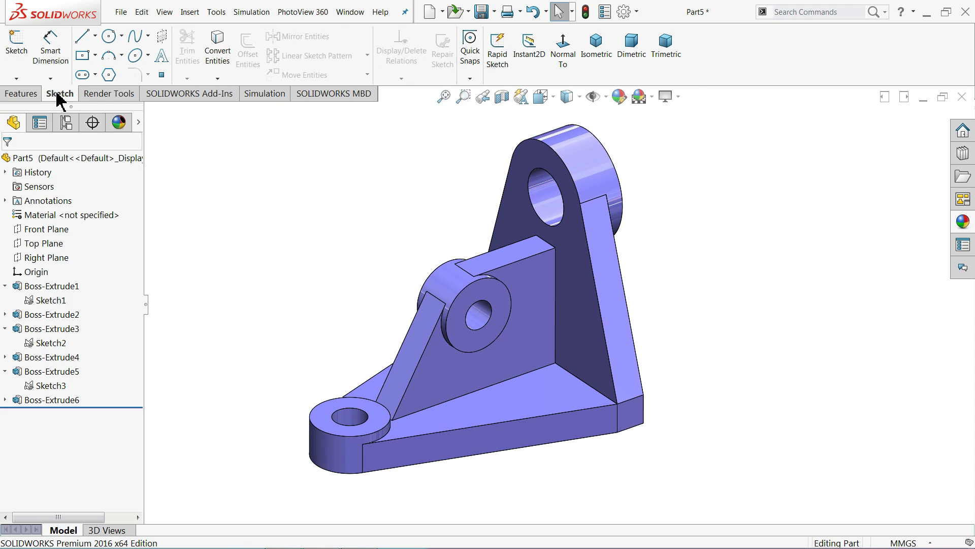
left_click(22, 94)
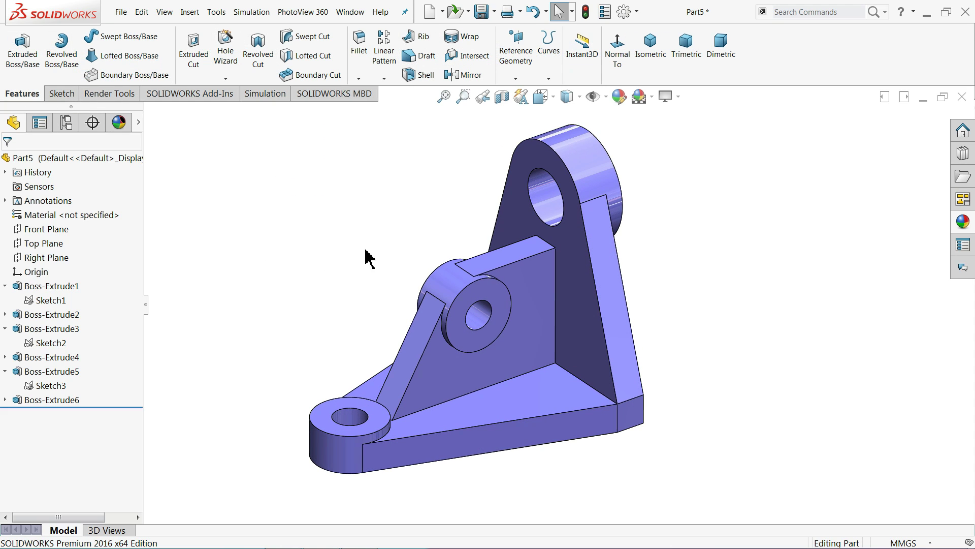
middle_click_drag(375, 276, 387, 244)
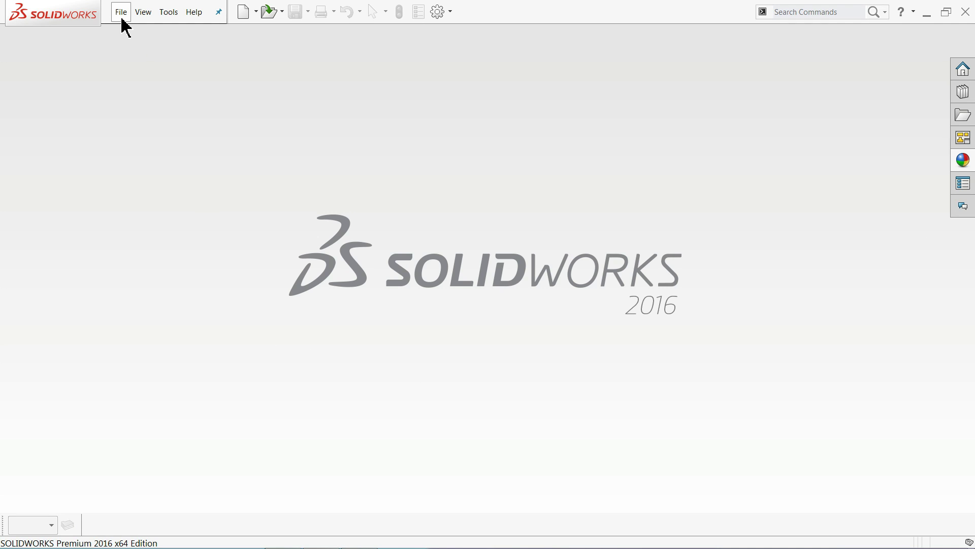
Create a new part document and apply the Plain White scene as its background.
left_click(122, 15)
left_click(137, 33)
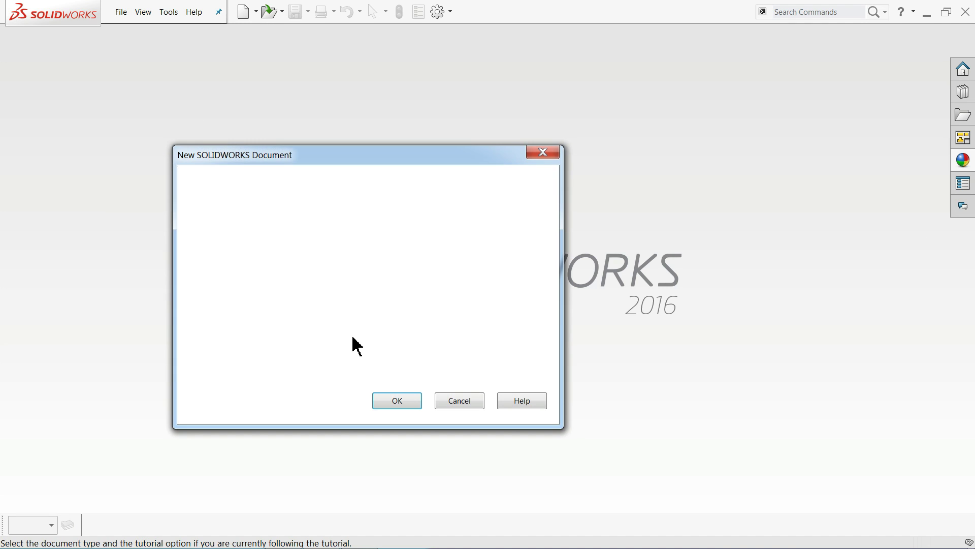
left_click(395, 402)
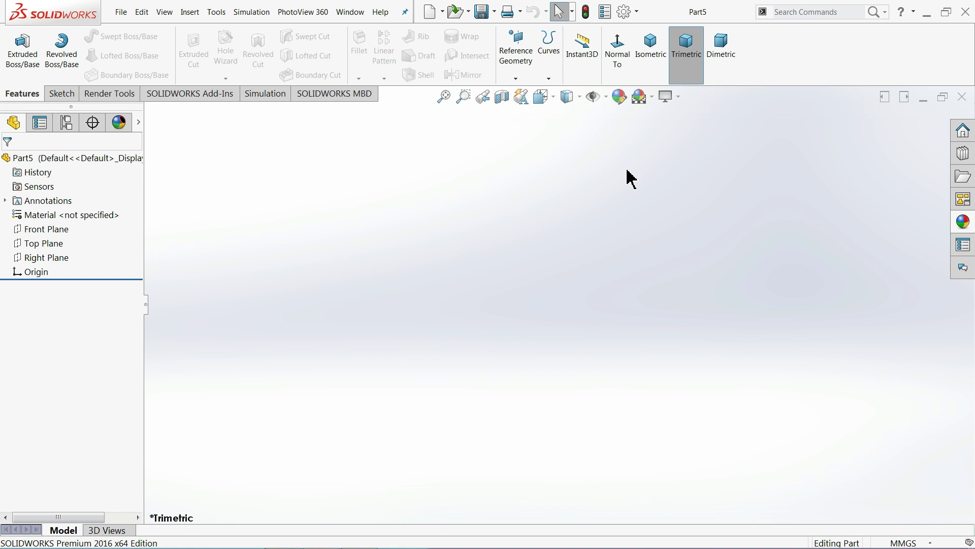
left_click(652, 98)
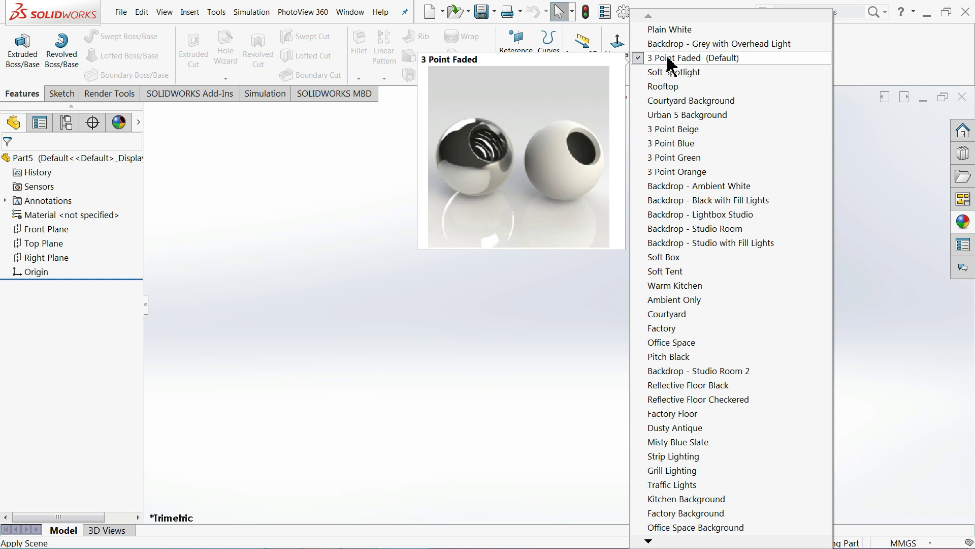
left_click(678, 29)
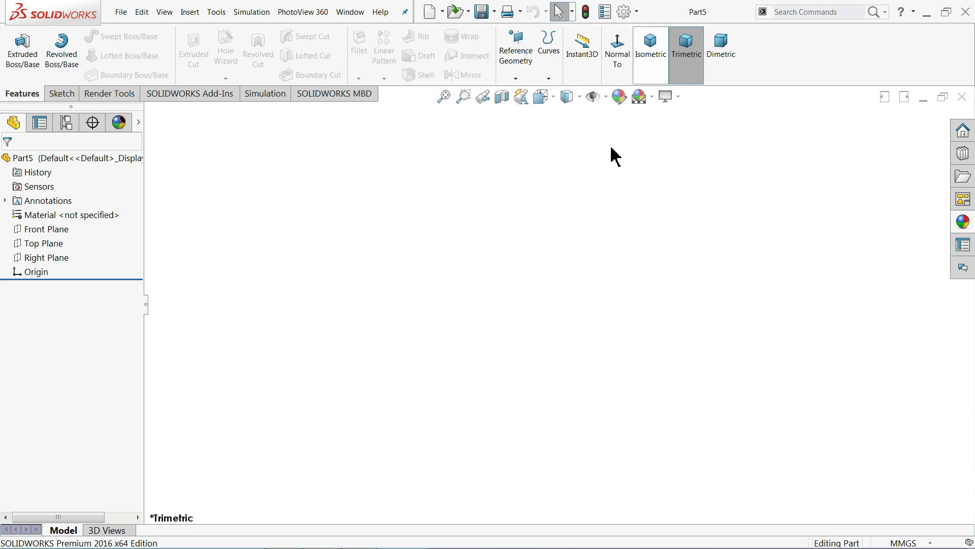
Raise the document's image quality to the maximum for both the shaded/draft and the wireframe/high-quality resolution.
left_click(625, 12)
left_click(179, 96)
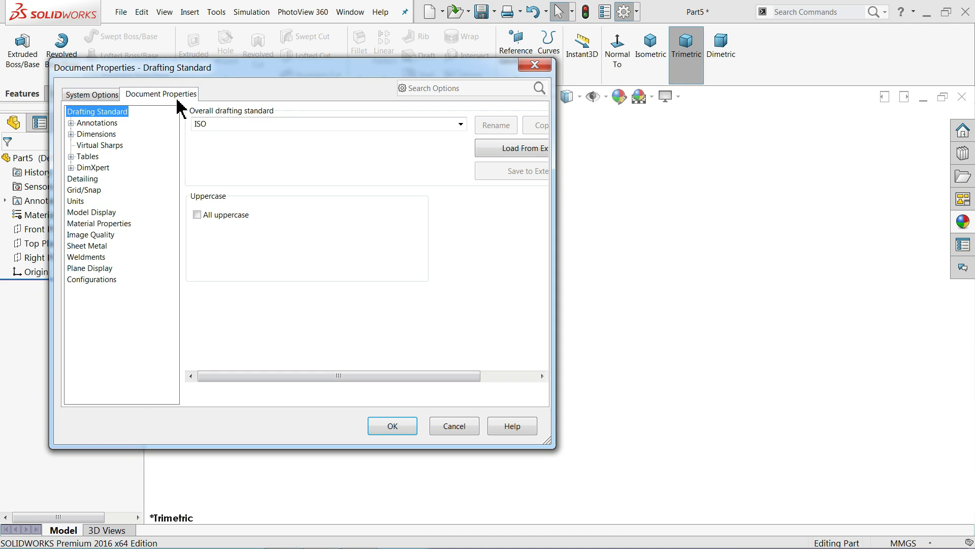
left_click(99, 235)
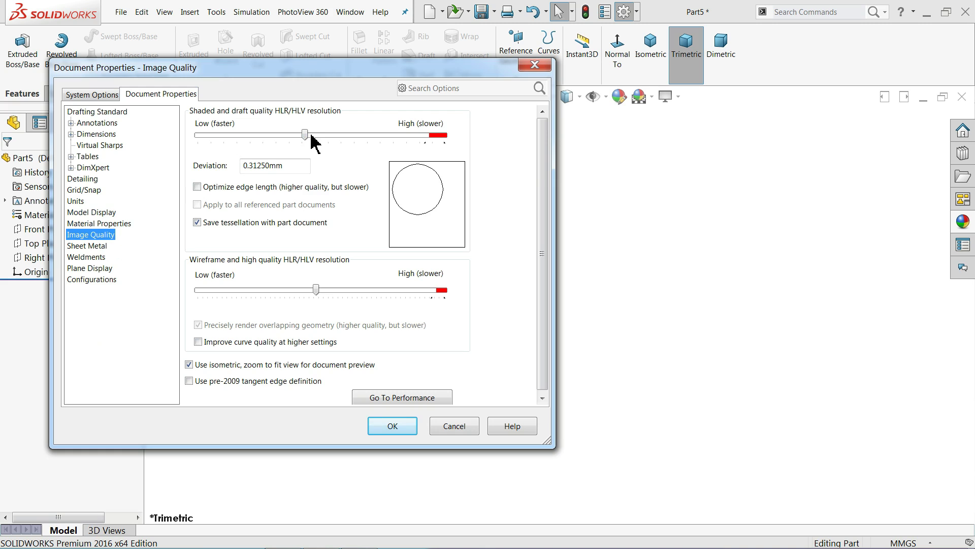
left_click_drag(305, 135, 444, 135)
left_click_drag(316, 290, 447, 301)
left_click(392, 427)
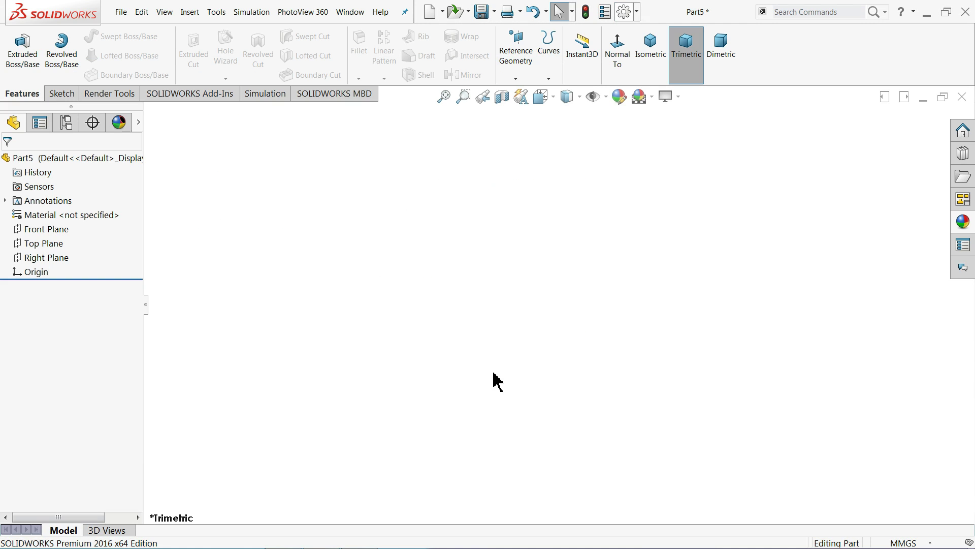
Start a sketch on the Top Plane with two concentric circles, about 34 mm and 14 mm in diameter, centred about 71 mm below the origin.
left_click(927, 16)
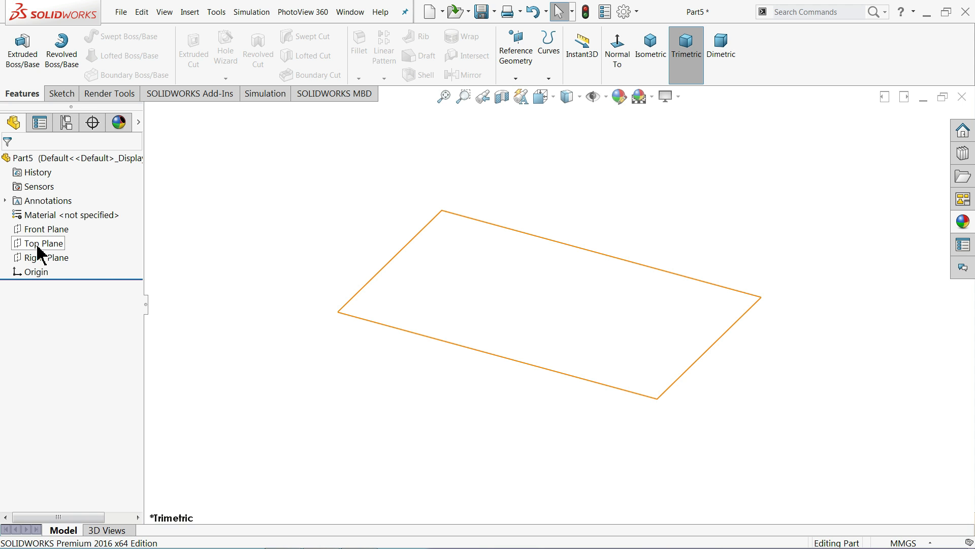
left_click(39, 248)
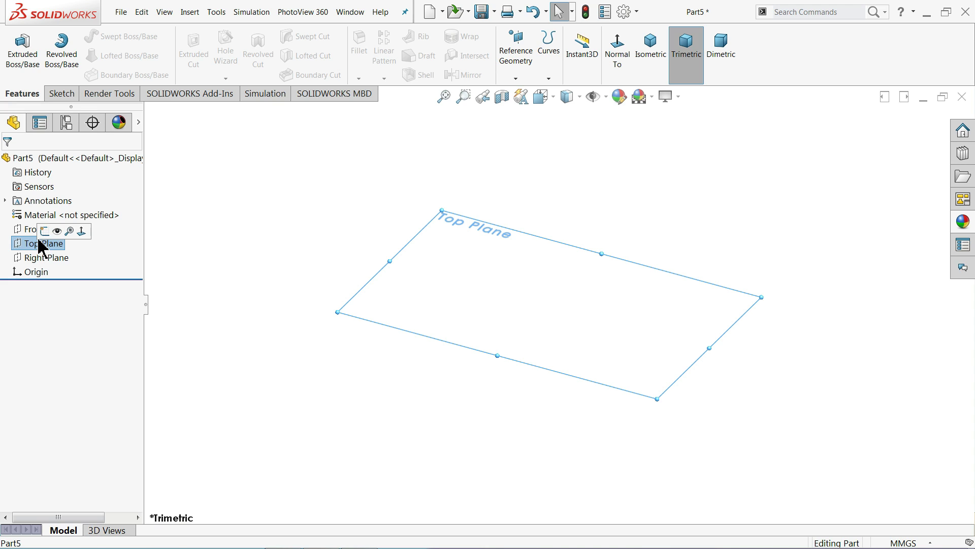
left_click(45, 232)
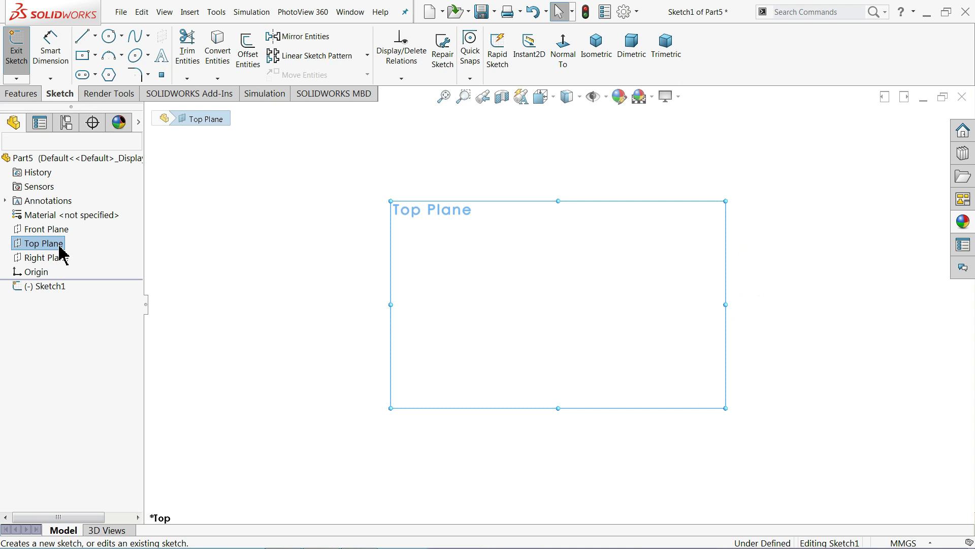
left_click(109, 36)
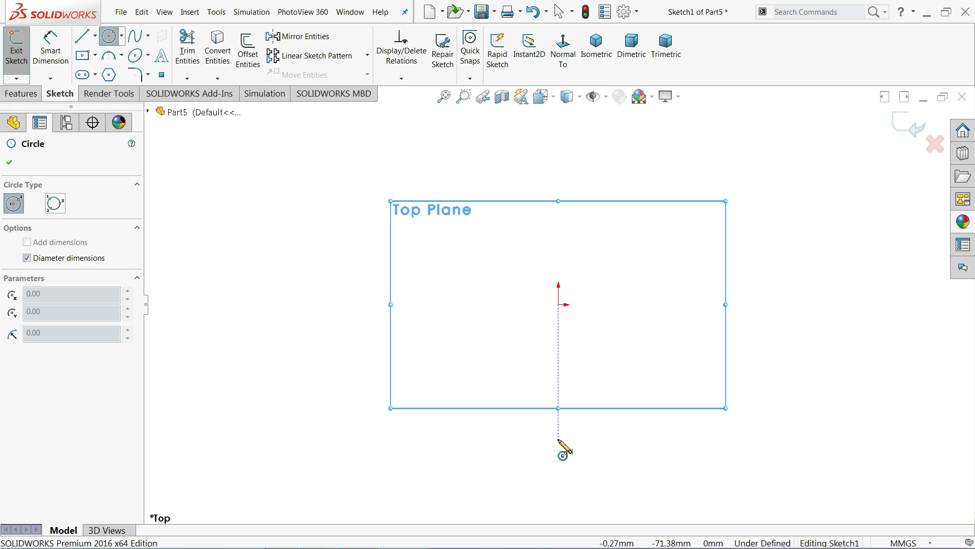
left_click(559, 439)
left_click(576, 414)
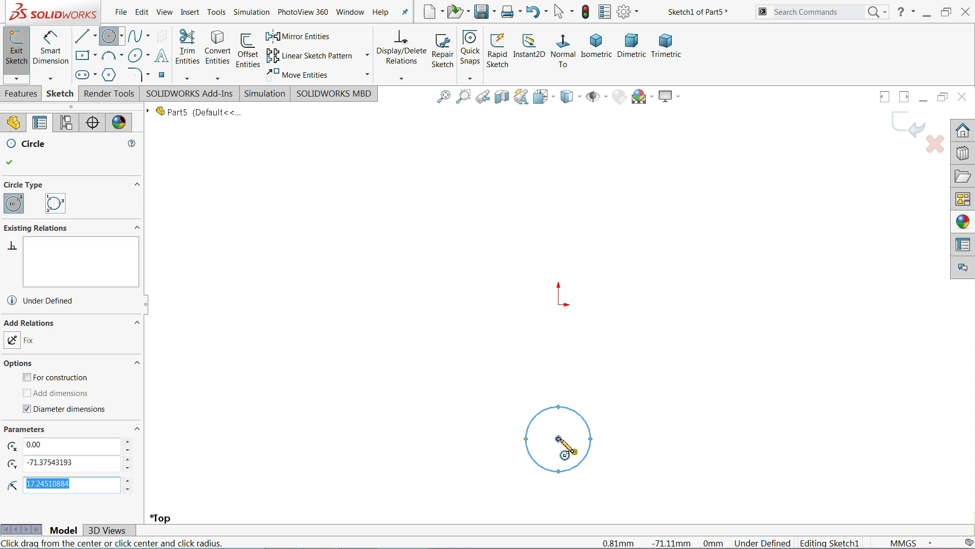
left_click(558, 438)
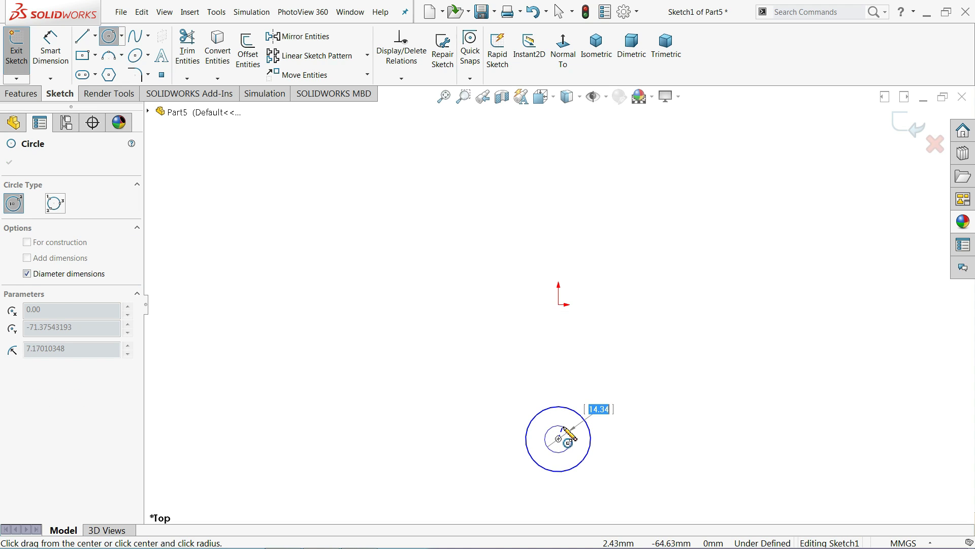
left_click(568, 448)
Sketch a horizontal line about 114 mm long through the origin and a slanted line from its right end to the outer circle.
left_click(81, 36)
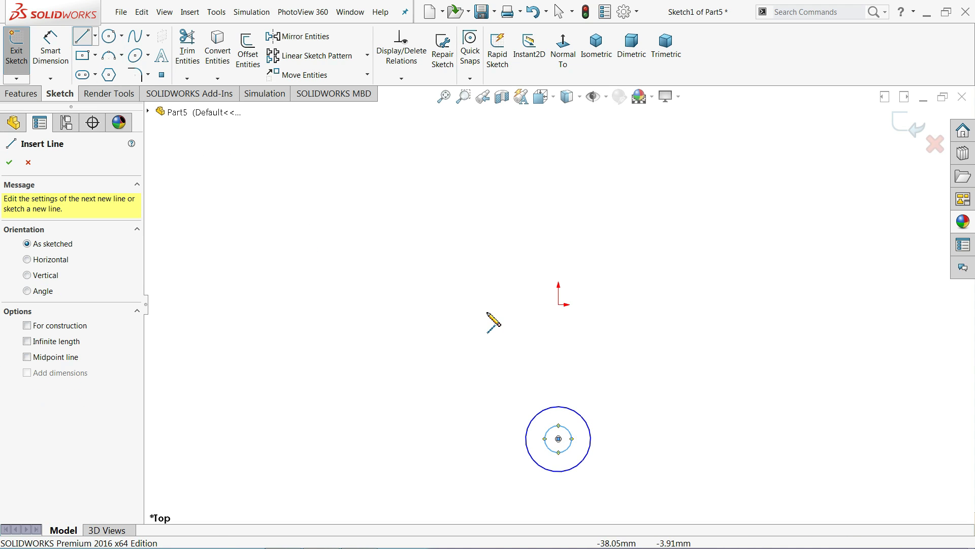
left_click(463, 305)
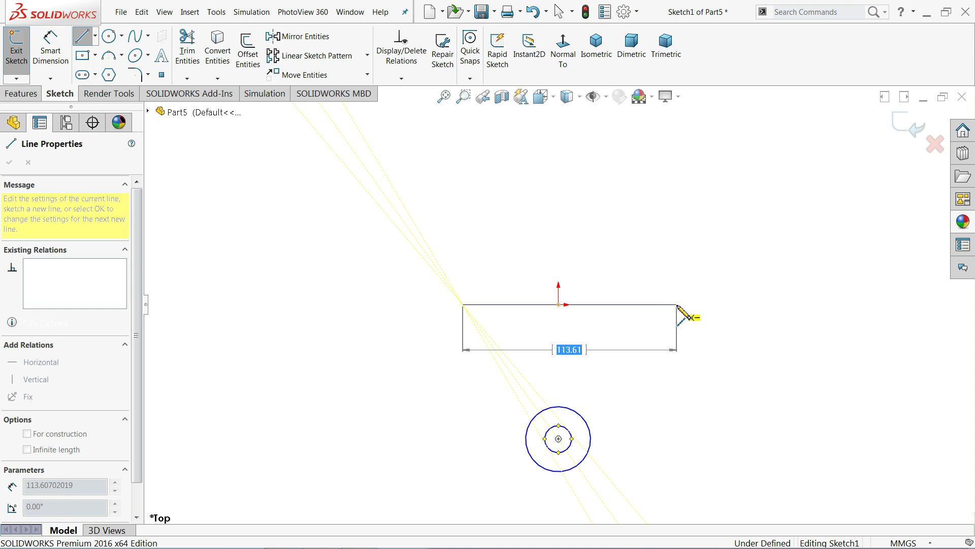
left_click(677, 305)
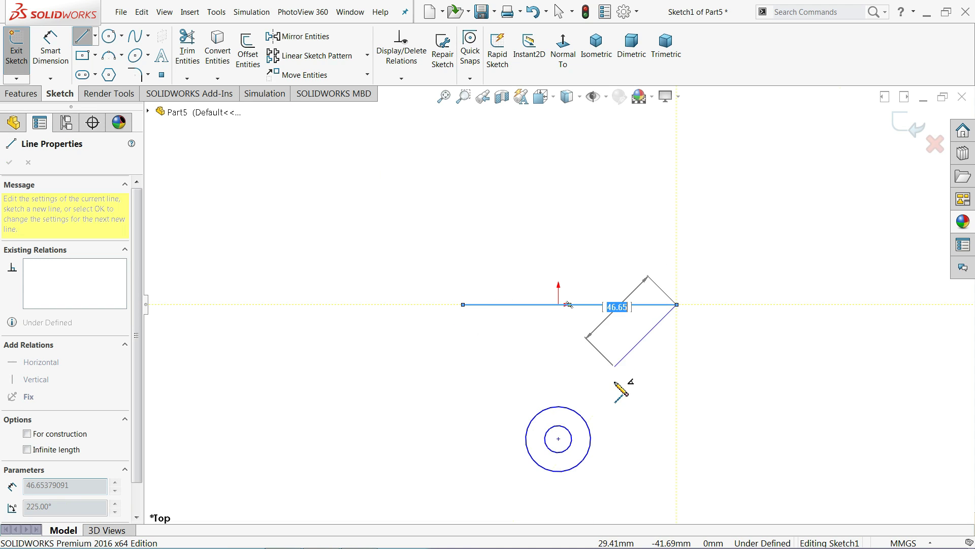
left_click(589, 447)
right_click(697, 457)
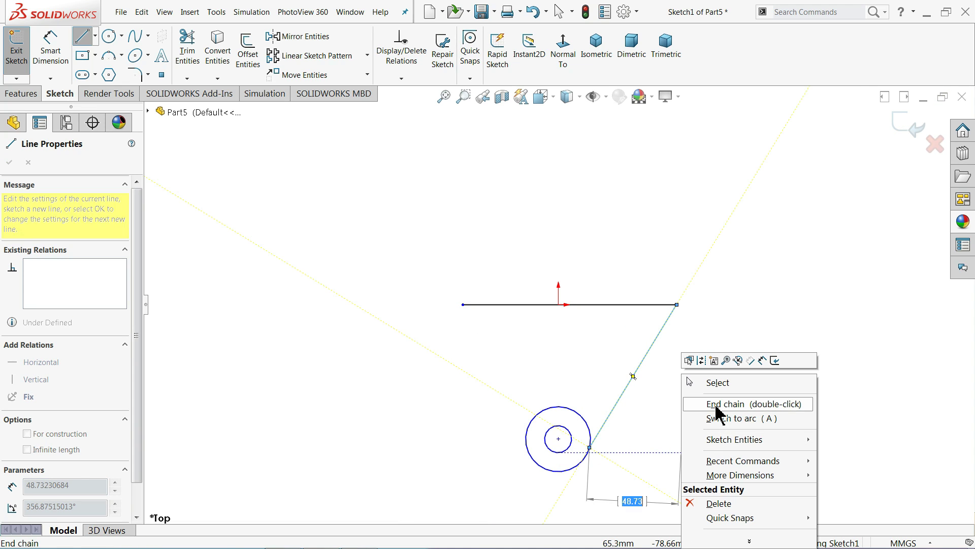
left_click(717, 383)
scroll(599, 450, "down", 2)
scroll(592, 445, "down", 1)
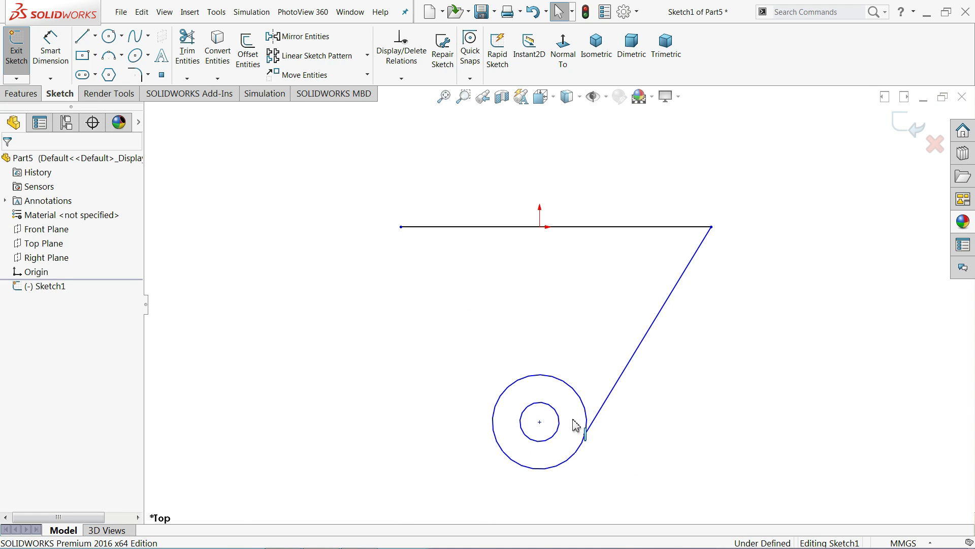
Align the circle centre vertically with the origin, and add a midpoint relation between the horizontal line and the origin.
left_click(540, 227)
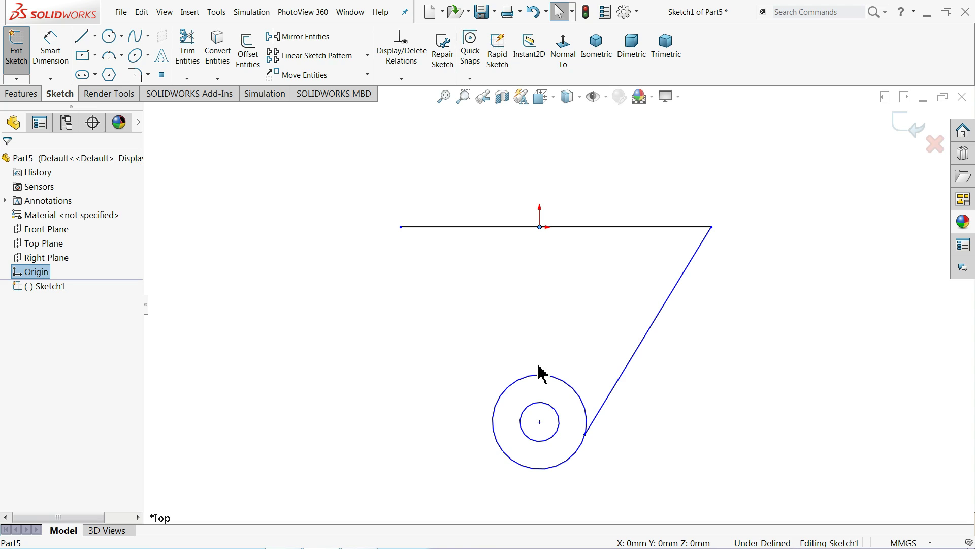
left_click(540, 422, "ctrl")
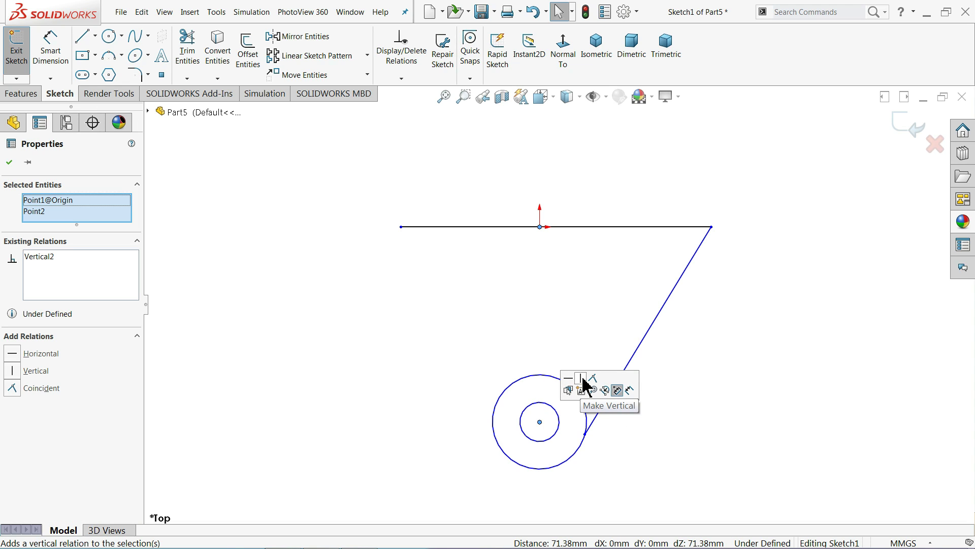
left_click(594, 297)
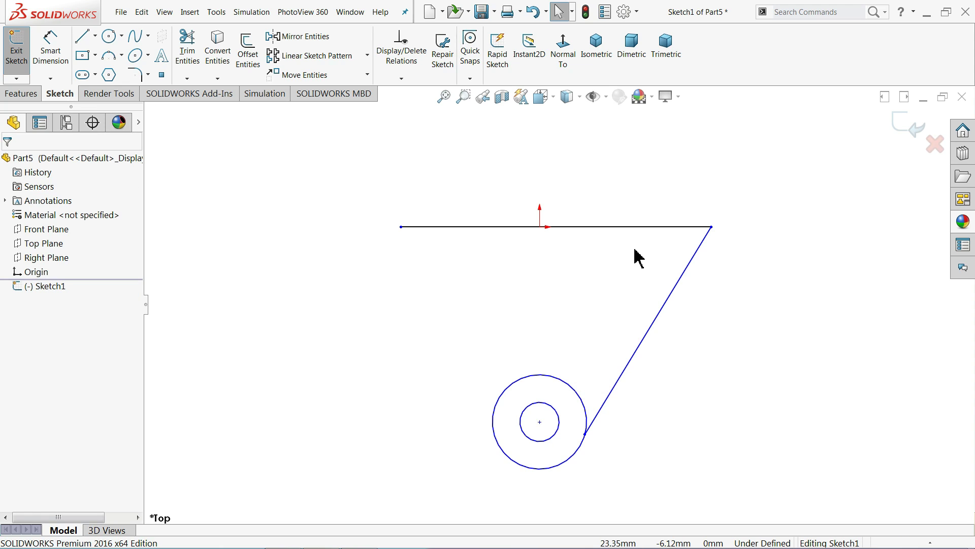
left_click(564, 229)
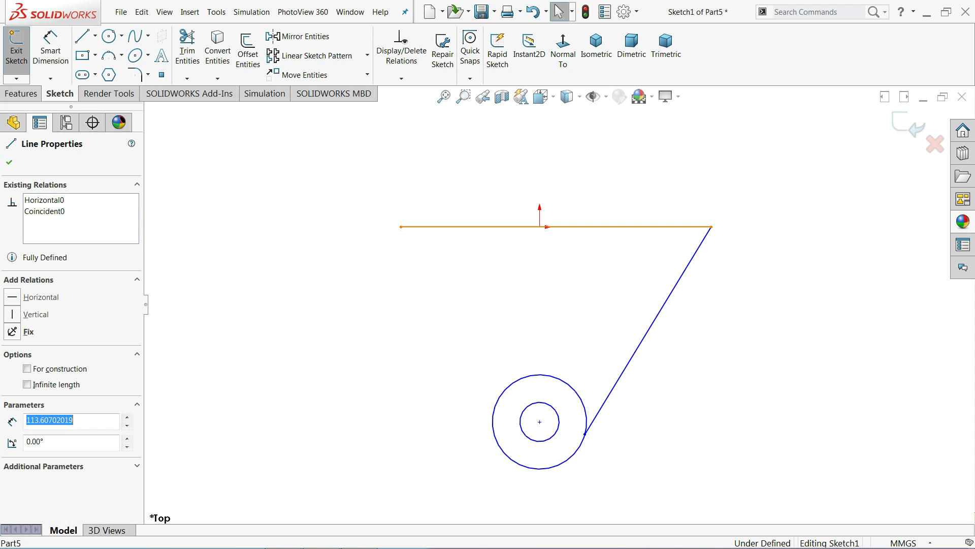
left_click(541, 227, "ctrl")
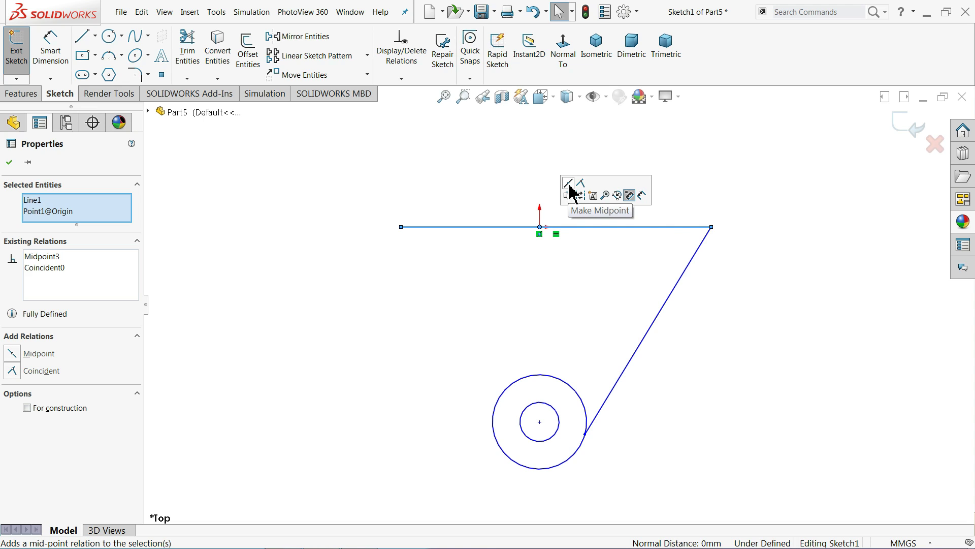
left_click(535, 274)
Shrink the circle that holds the slanted line's lower end to about 10 mm in diameter.
left_click_drag(549, 368, 523, 406)
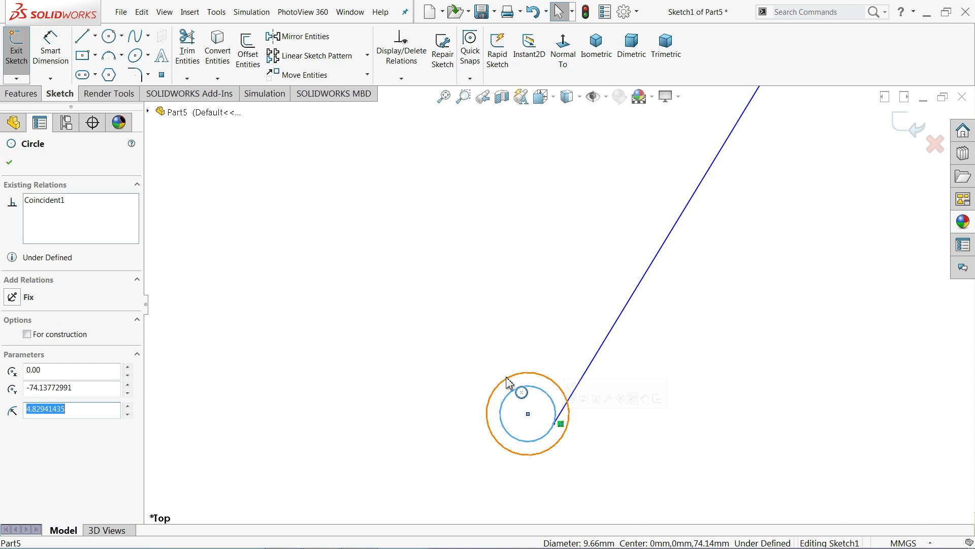
key("Escape")
key("f")
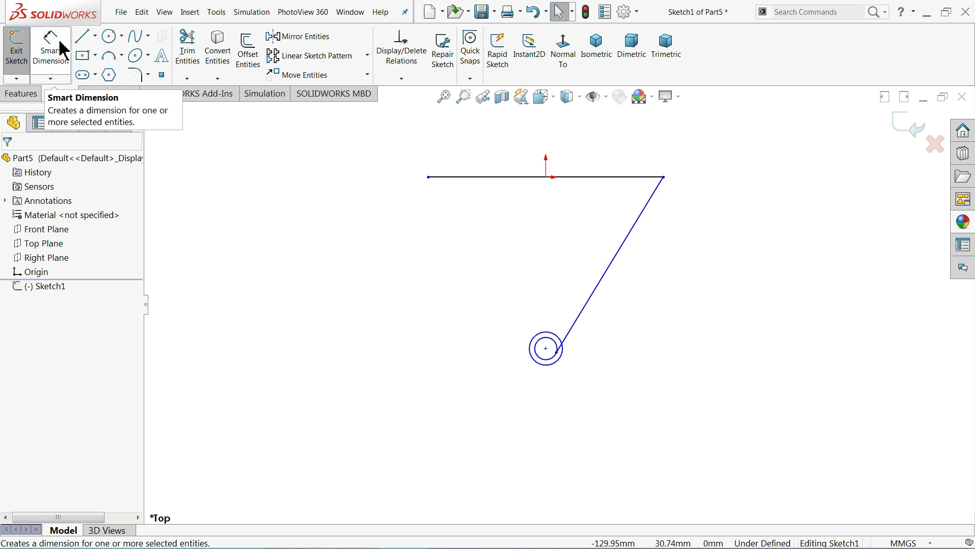
left_click(518, 153)
left_click(212, 160)
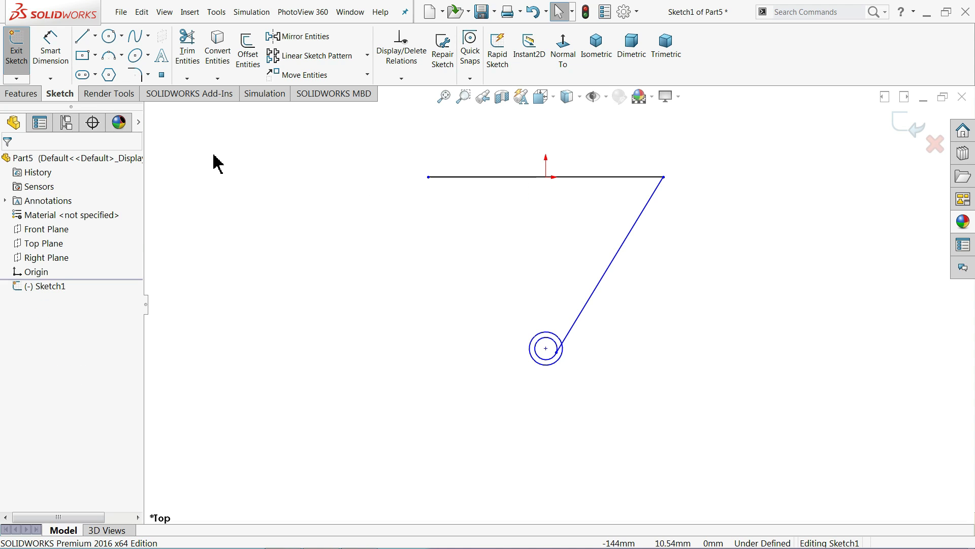
Dimension the horizontal line through the origin and set its length to 120 mm.
left_click(51, 50)
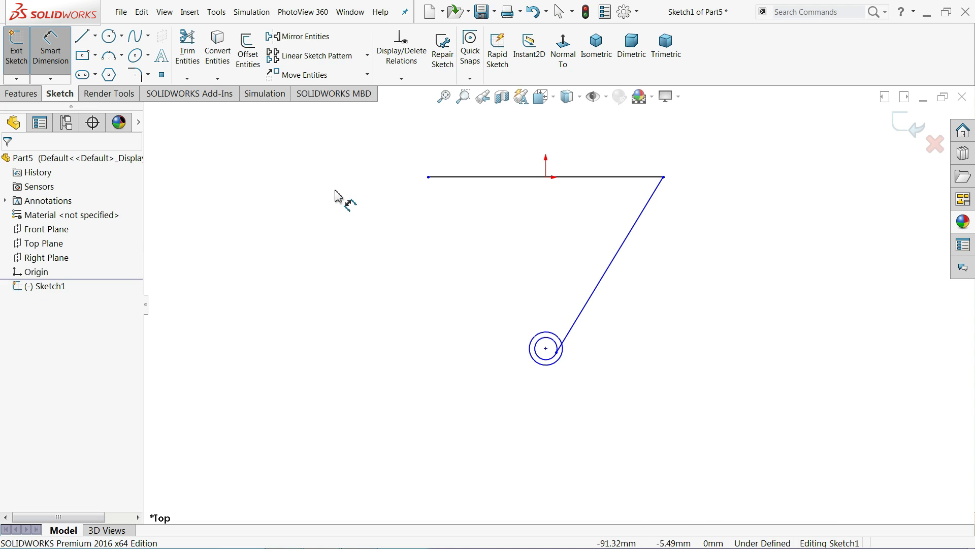
left_click(527, 183)
left_click(533, 154)
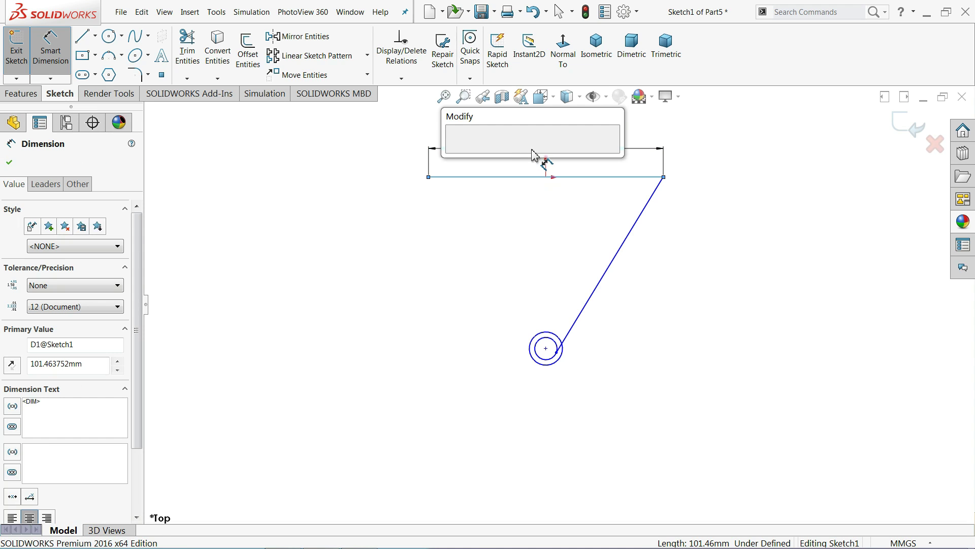
type("120")
left_click(455, 152)
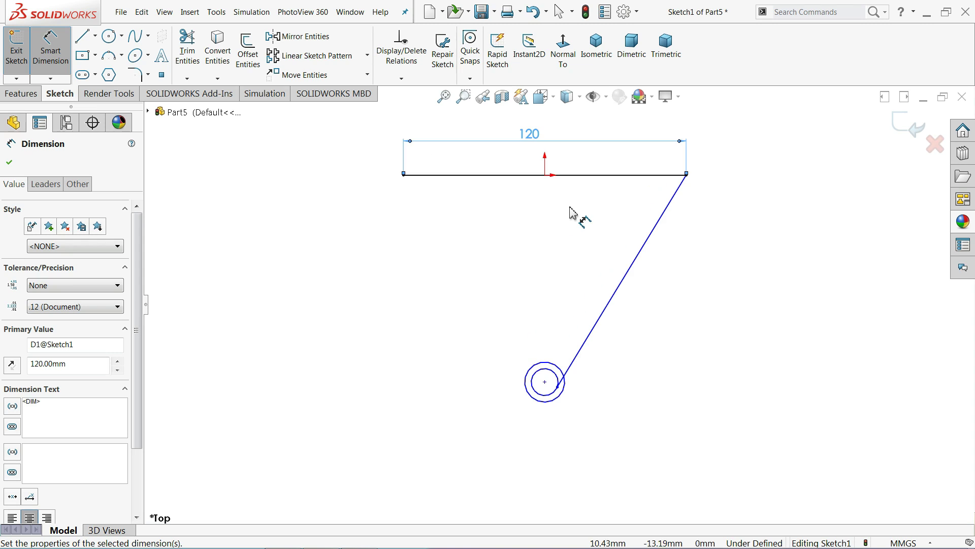
key("f")
Examine the bracket's dimensions in the reference drawing in Windows Photo Viewer and return to the SOLIDWORKS sketch.
left_click(927, 13)
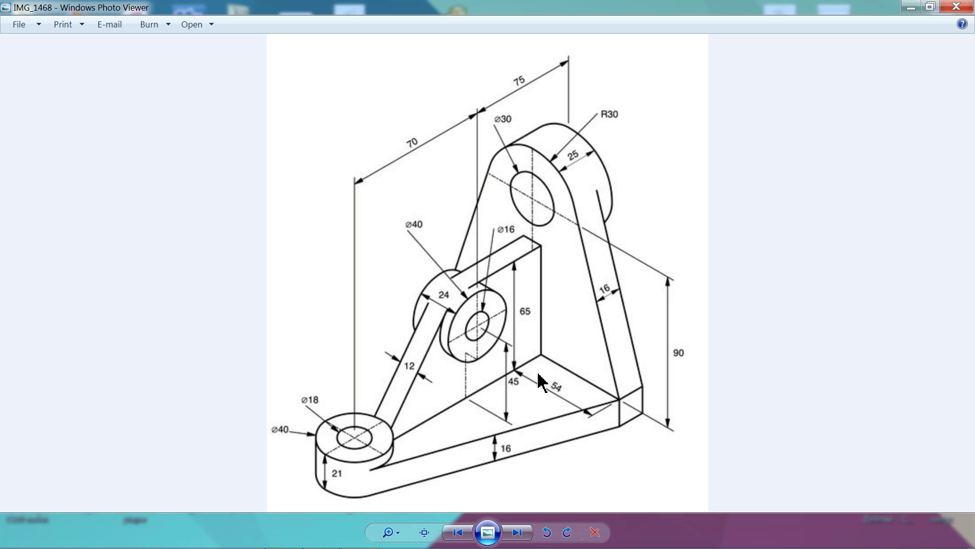
key("alt+Tab")
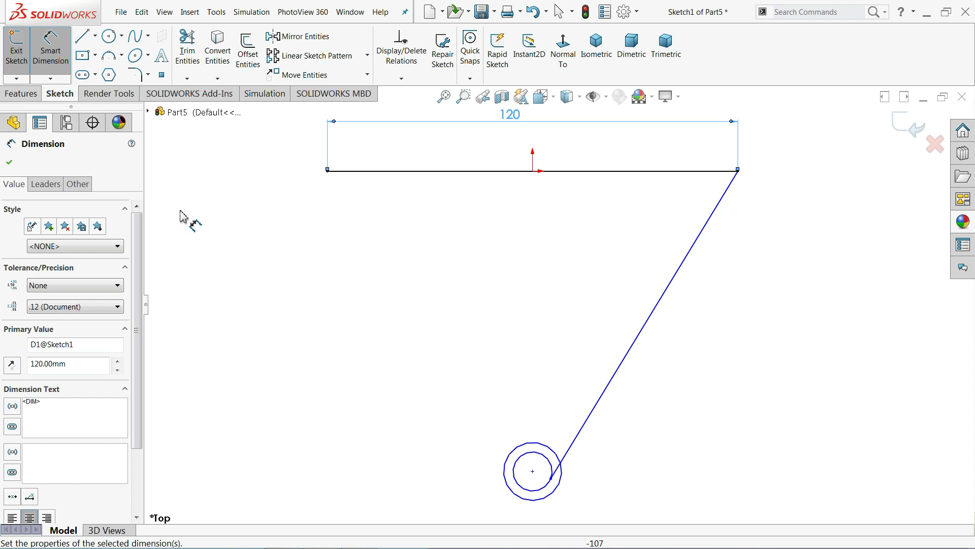
Sketch a slanted line about 104 mm long from the free end of the horizontal line to the inner circle.
left_click(83, 44)
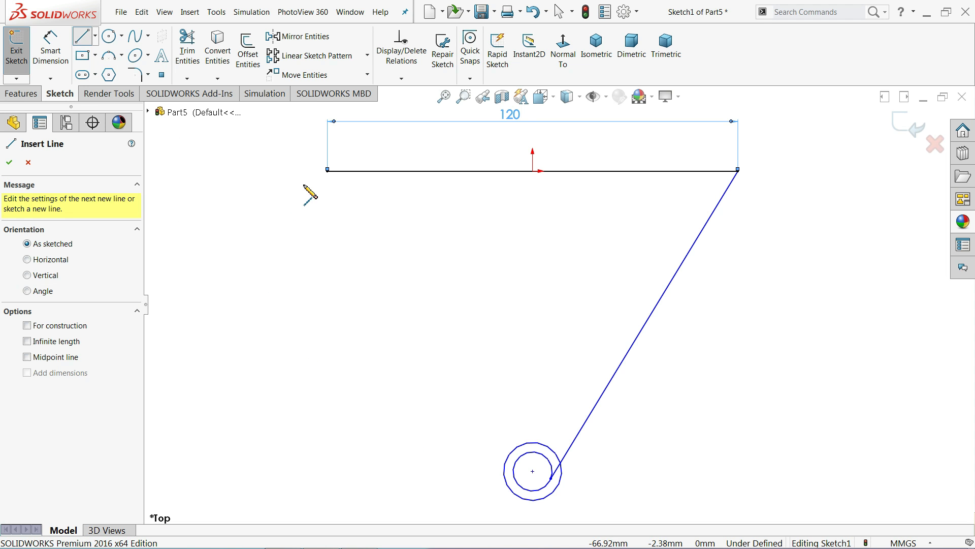
left_click(327, 171)
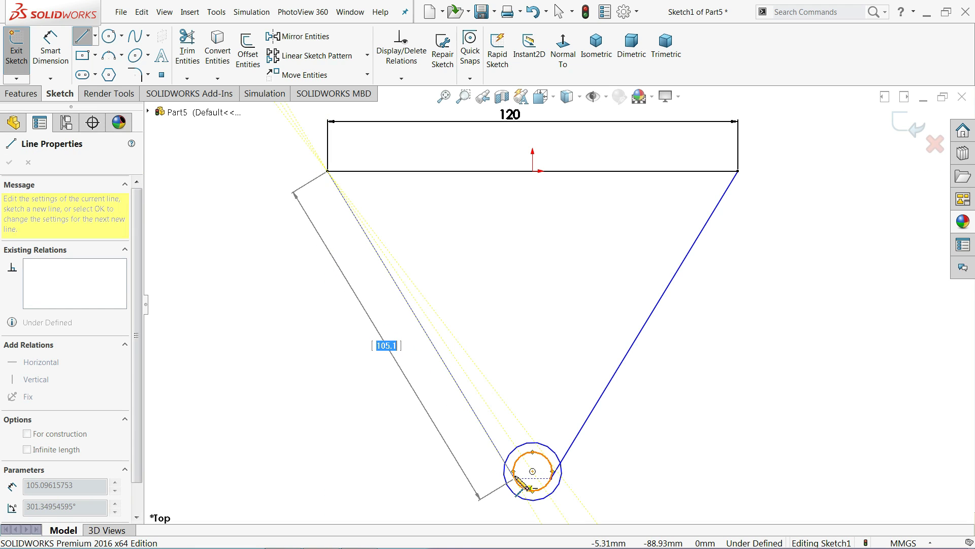
scroll(518, 490, "down", 3)
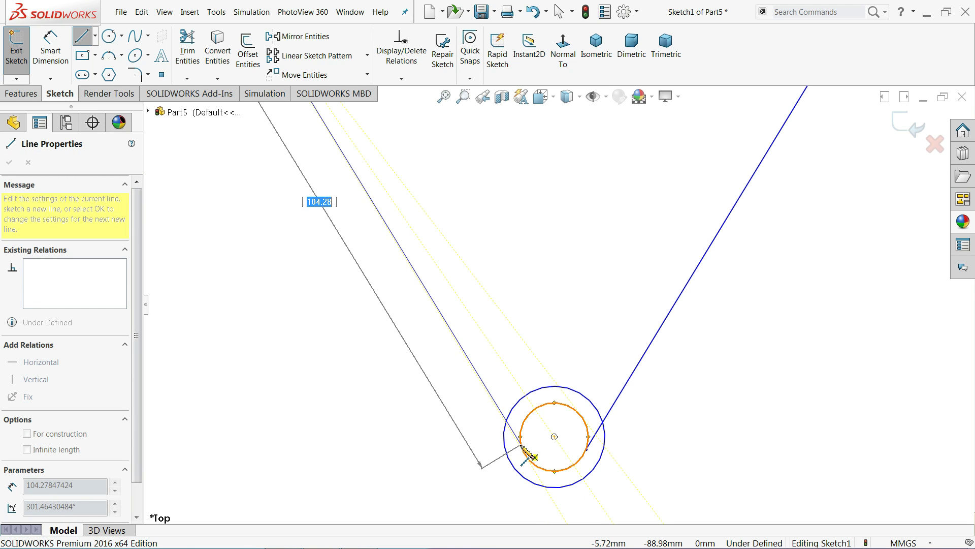
left_click(521, 445)
right_click(450, 410)
left_click(465, 382)
Dimension the circle that holds the slanted lines' lower ends and set its diameter to 40 mm.
scroll(421, 391, "up", 2)
left_click(50, 51)
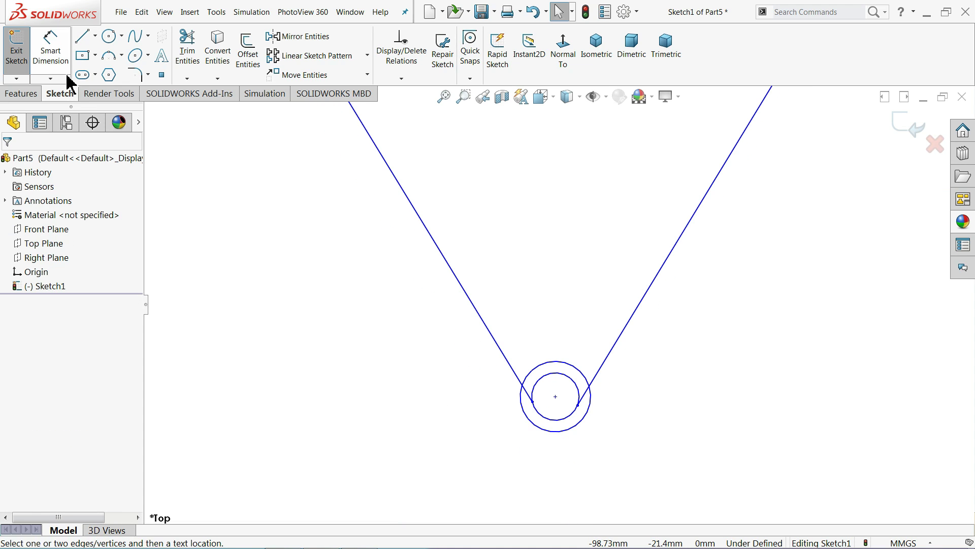
left_click(544, 418)
left_click(454, 400)
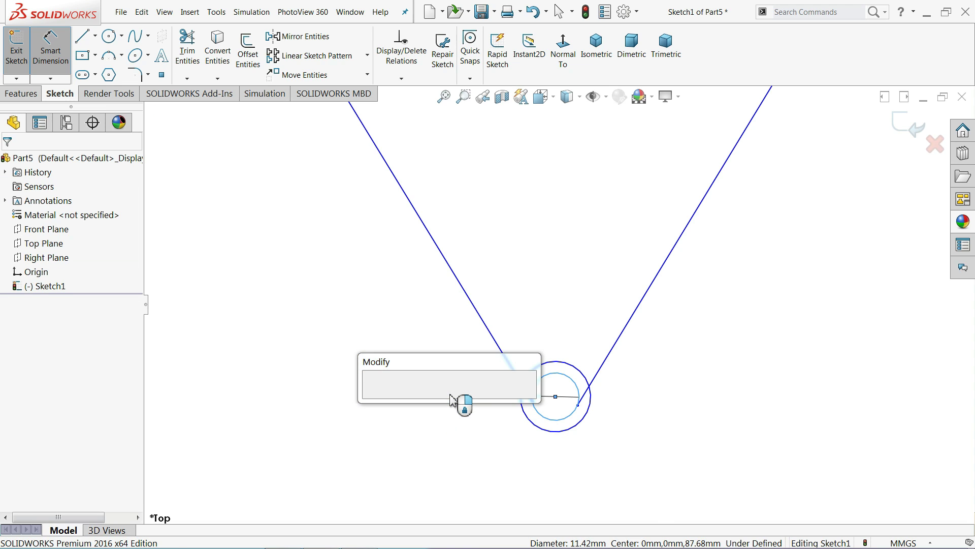
type("40")
left_click(373, 398)
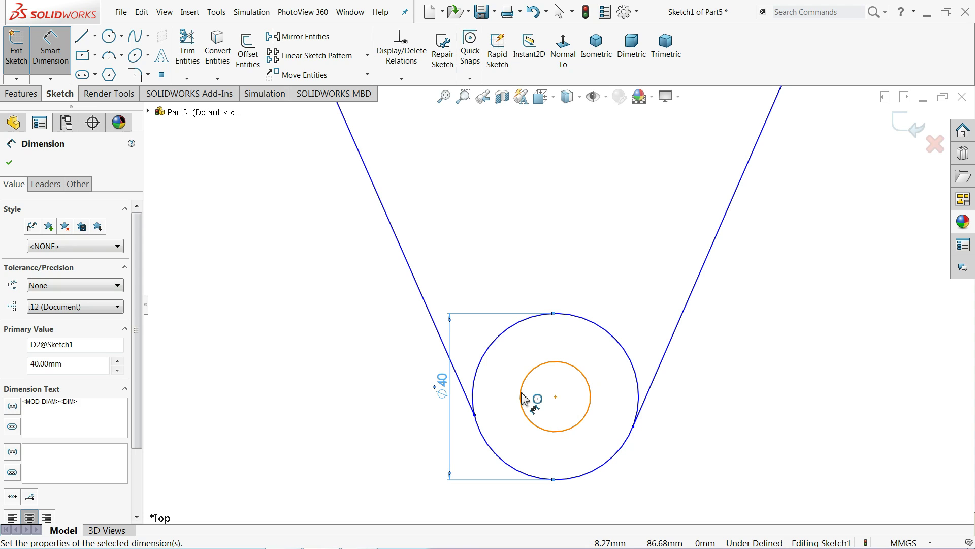
Dimension the other concentric circle and set its diameter to 18 mm.
left_click(584, 400)
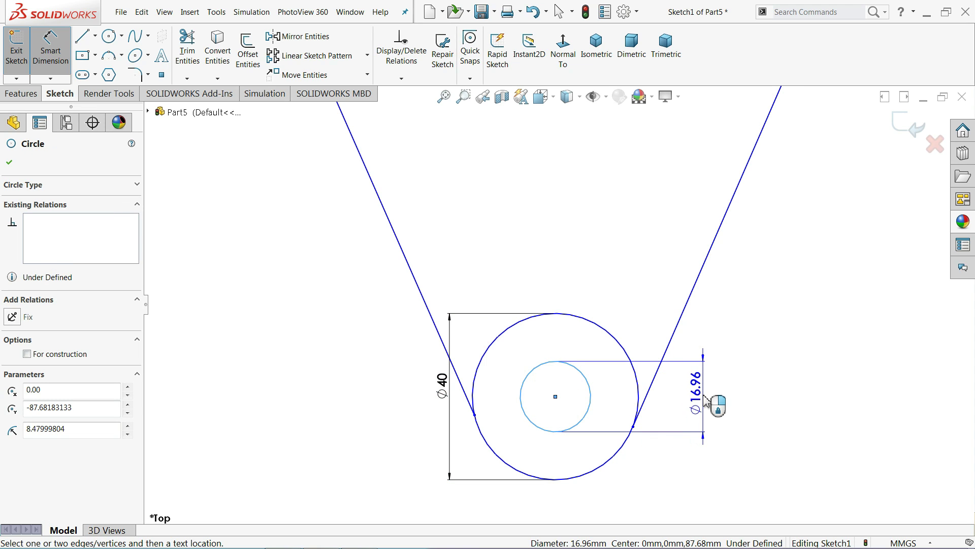
left_click(713, 402)
type("18")
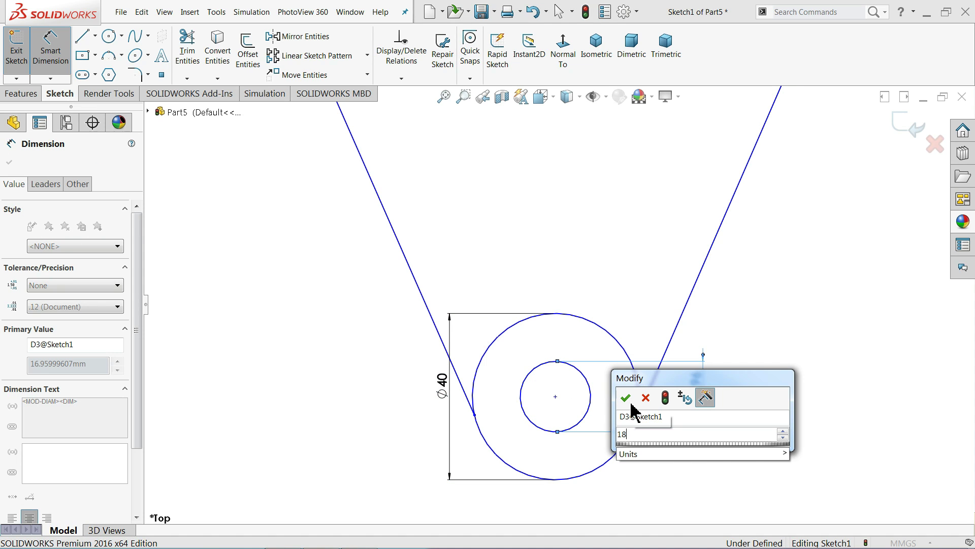
left_click(625, 398)
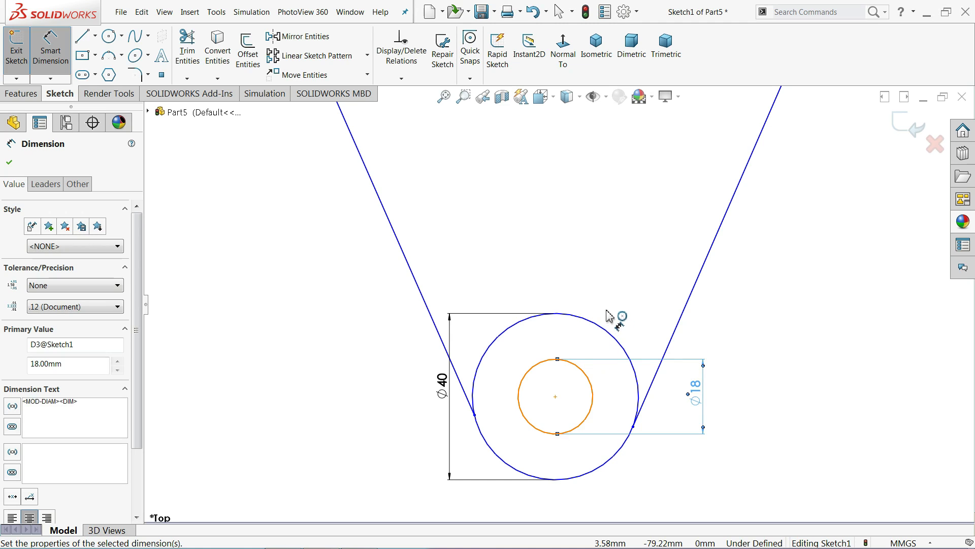
Dimension the distance between the circles' centre and the horizontal line and set it to 120 mm.
scroll(599, 295, "up", 3)
scroll(581, 262, "down", 1)
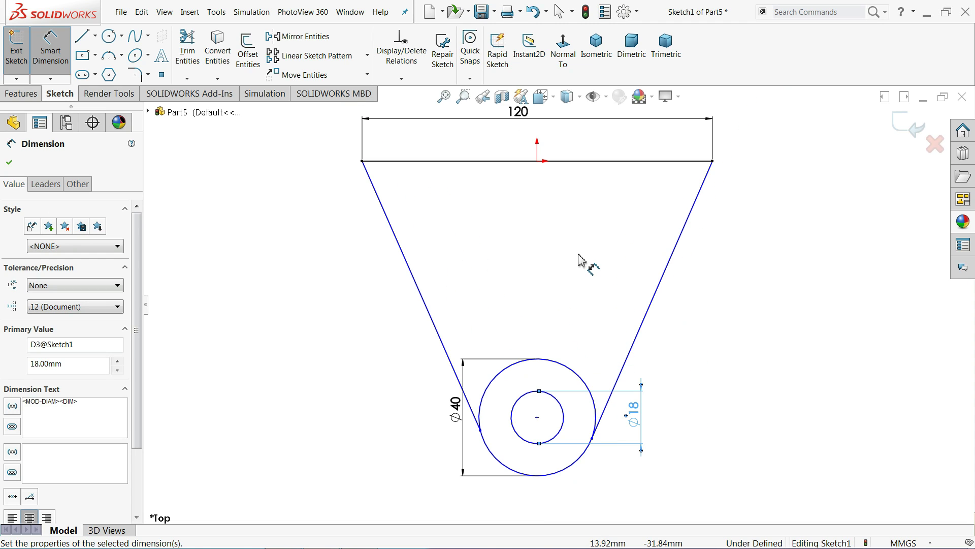
left_click(537, 417)
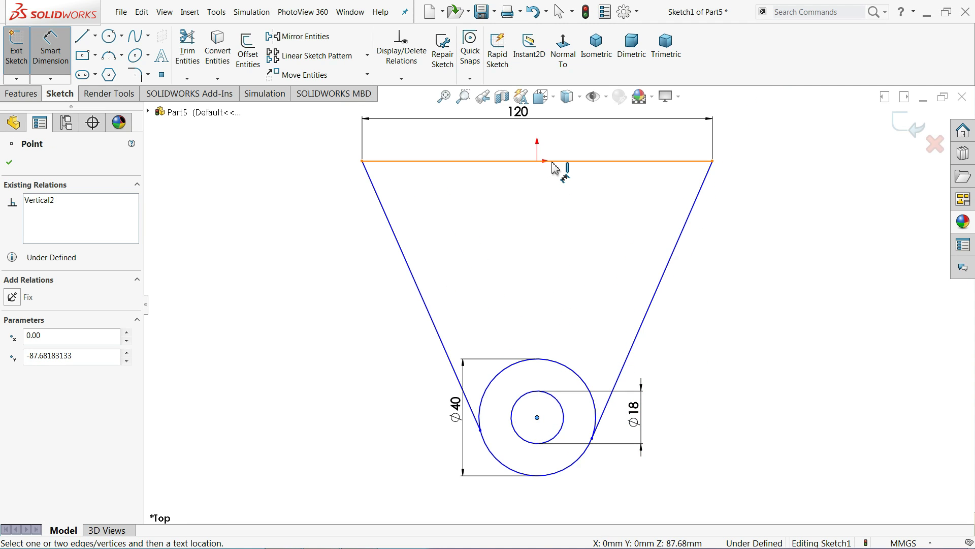
left_click(401, 239)
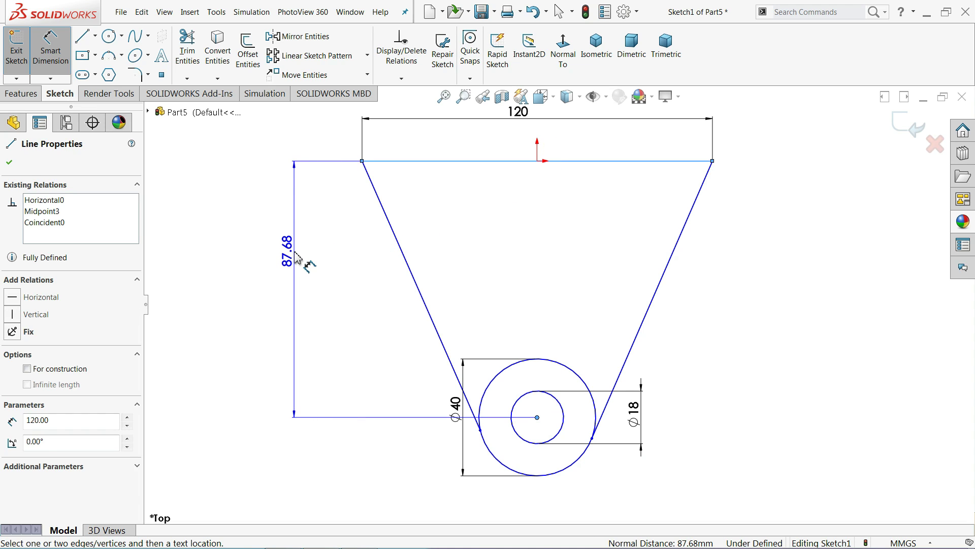
left_click(290, 260)
type("120.00mm")
left_click(224, 256)
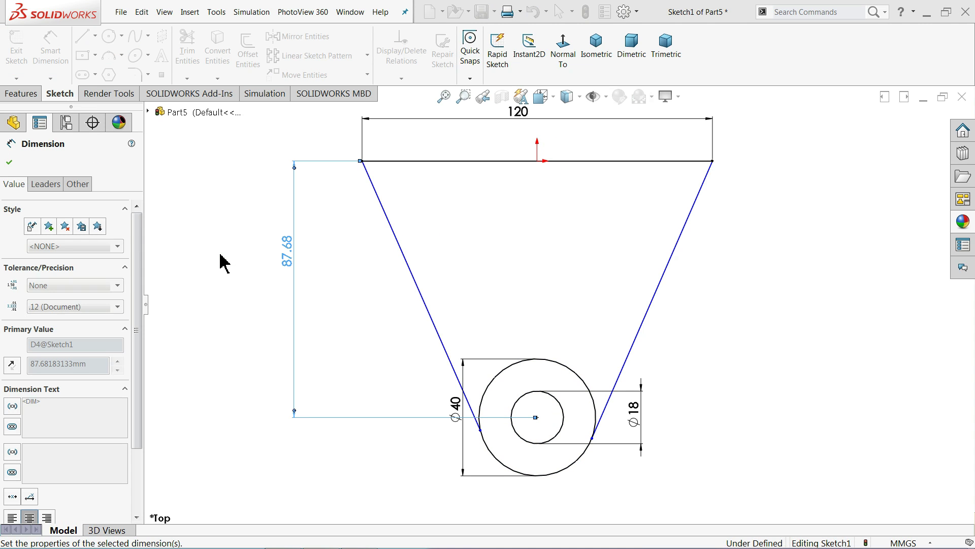
right_click(305, 262)
left_click(339, 300)
Make both slanted lines tangent to the 40 mm circle.
scroll(552, 427, "down", 5)
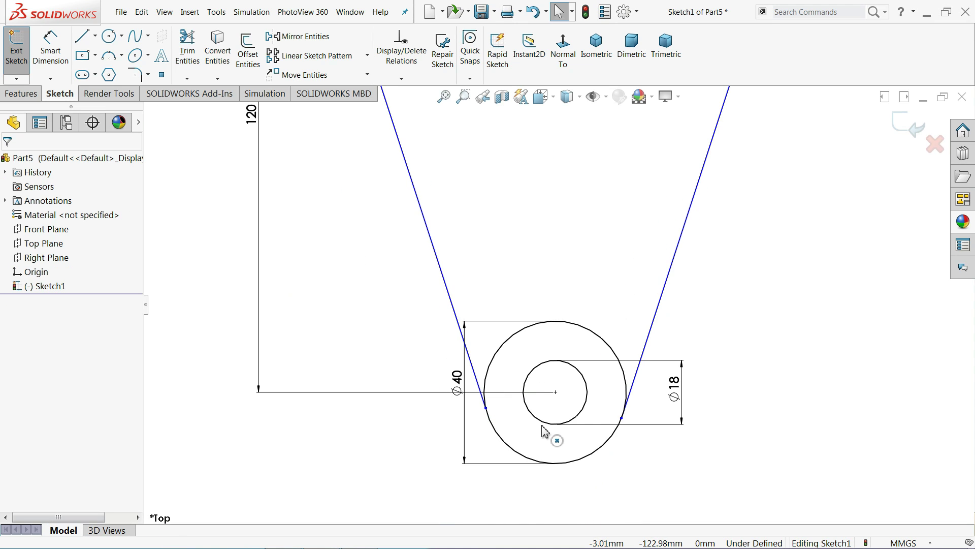
left_click(472, 353)
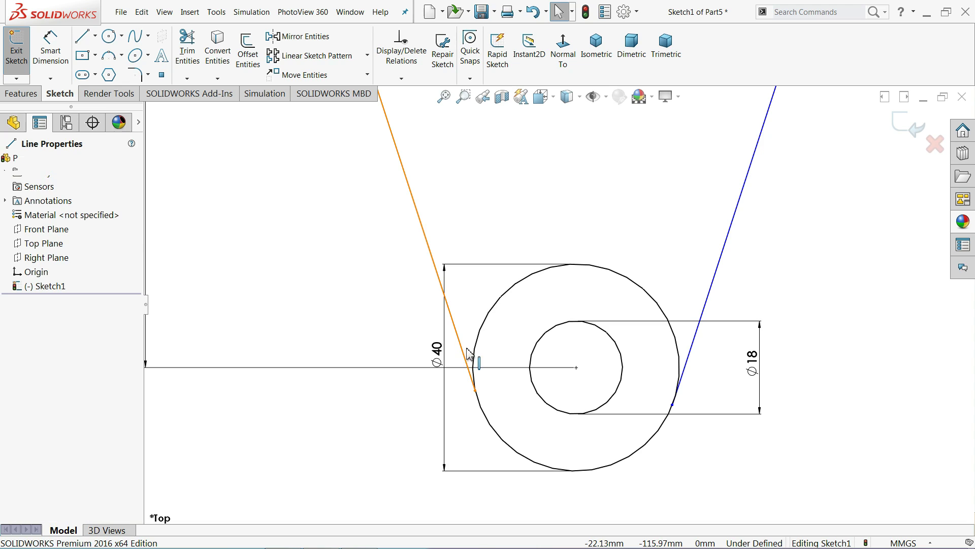
left_click(477, 341, "ctrl")
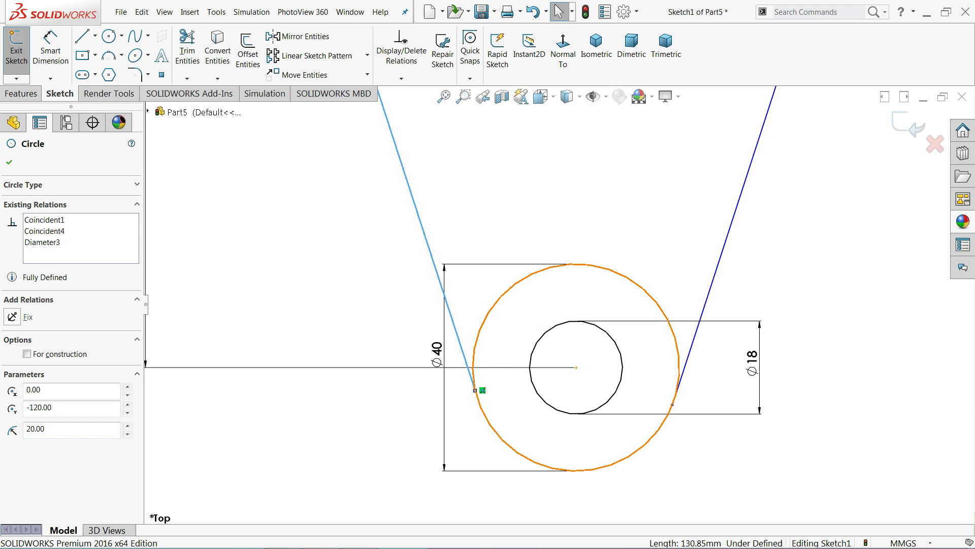
left_click(507, 297)
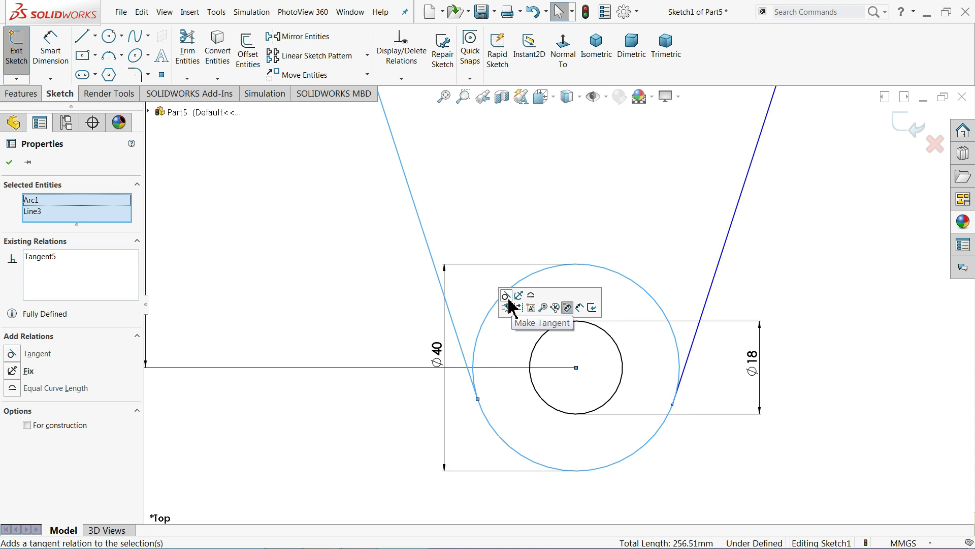
left_click(703, 319)
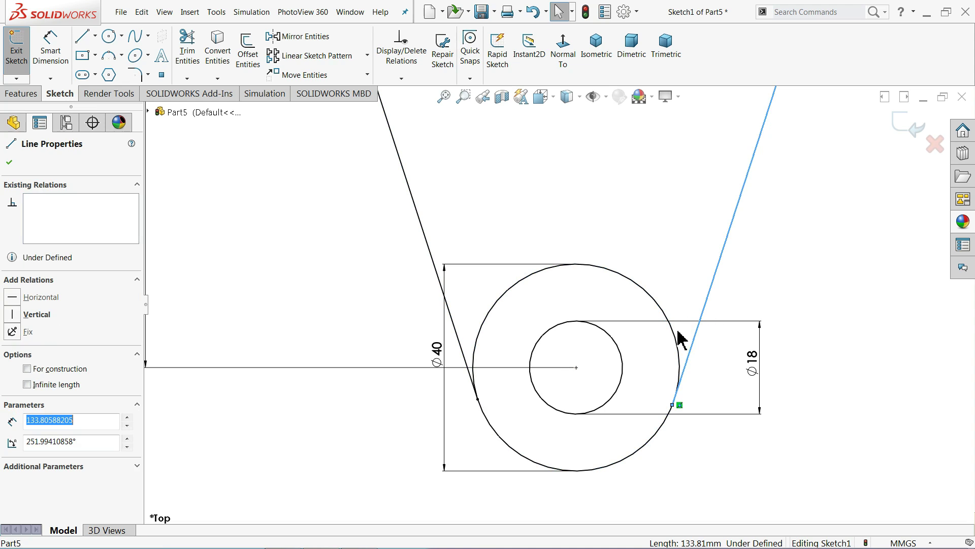
left_click(676, 402, "ctrl")
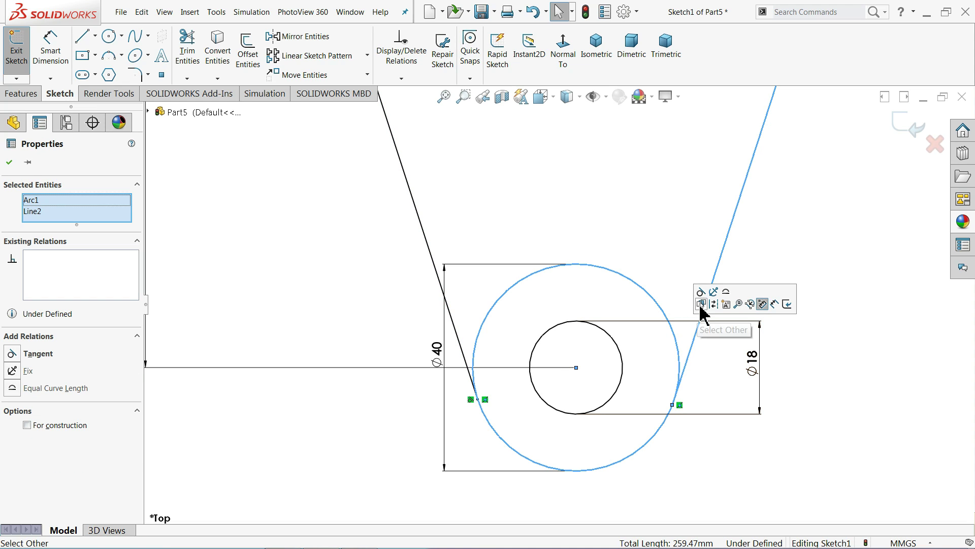
left_click(705, 302)
left_click(659, 255)
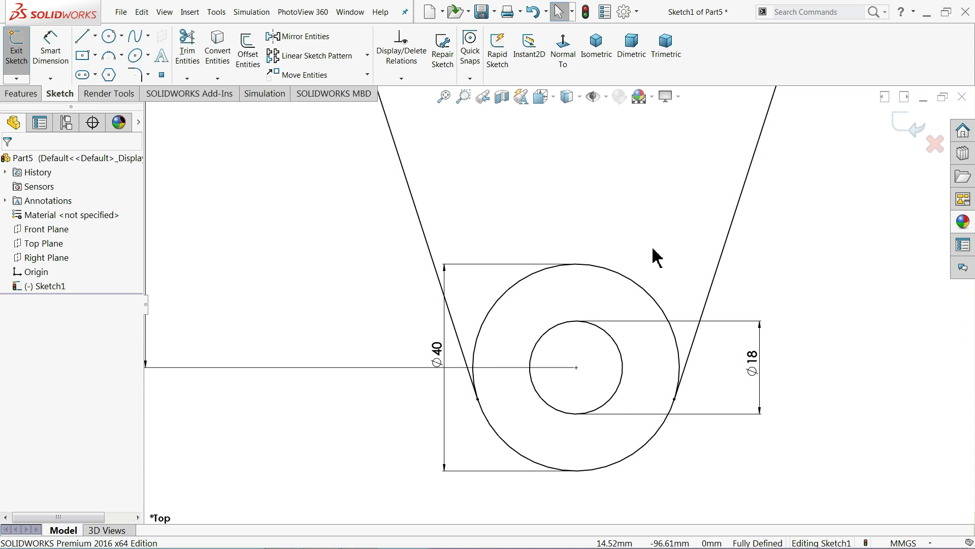
Extrude the triangular region and the ring around the 18 mm hole by 16 mm, leaving the hole open.
left_click(599, 57)
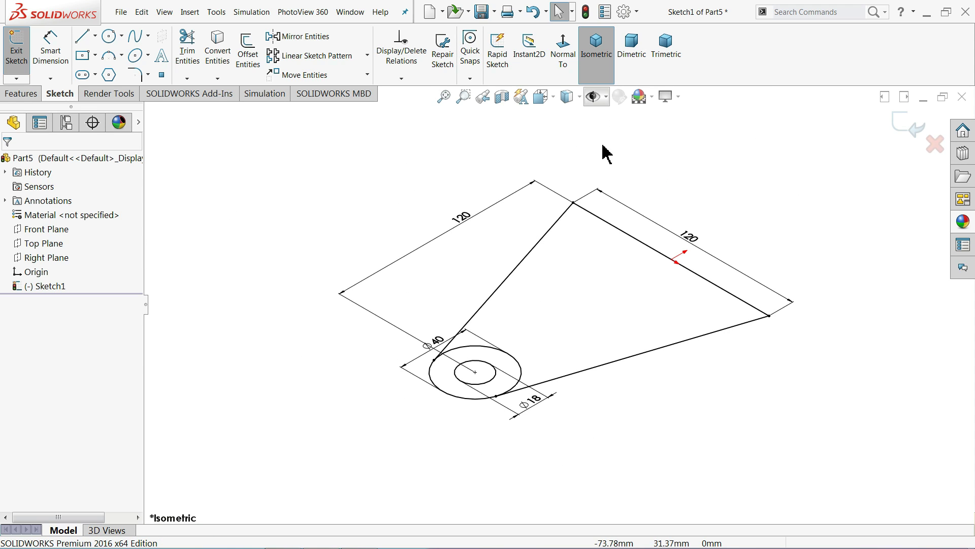
scroll(620, 279, "down", 3)
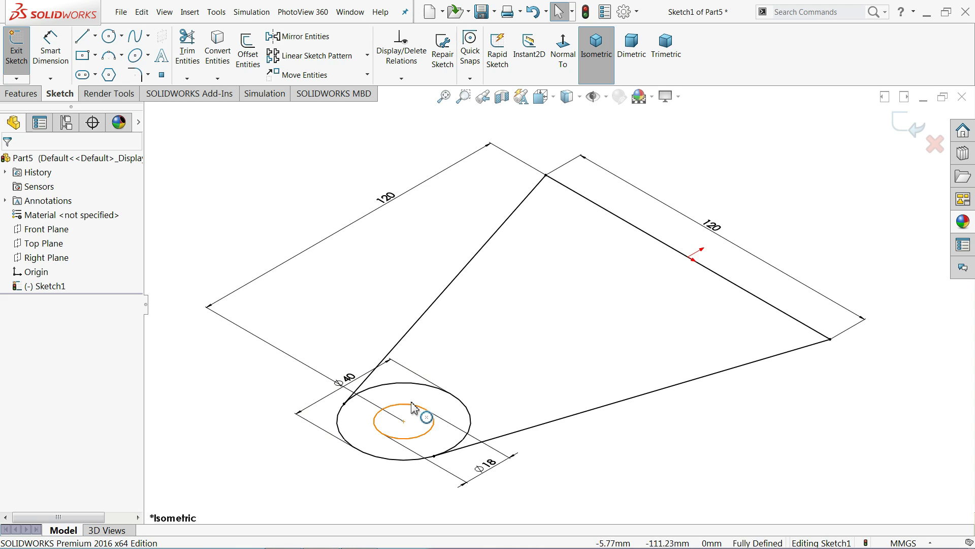
left_click(23, 93)
left_click(23, 51)
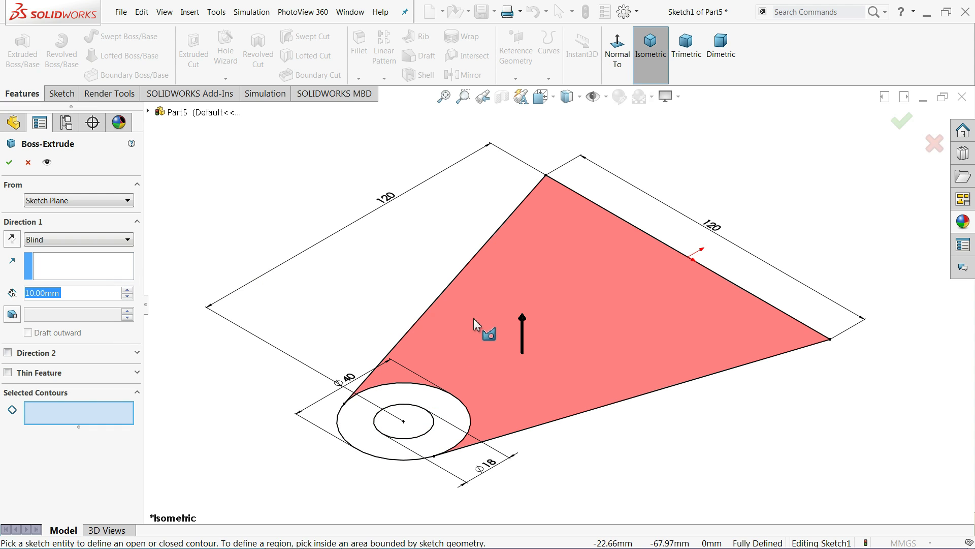
left_click(463, 350)
left_click(457, 410)
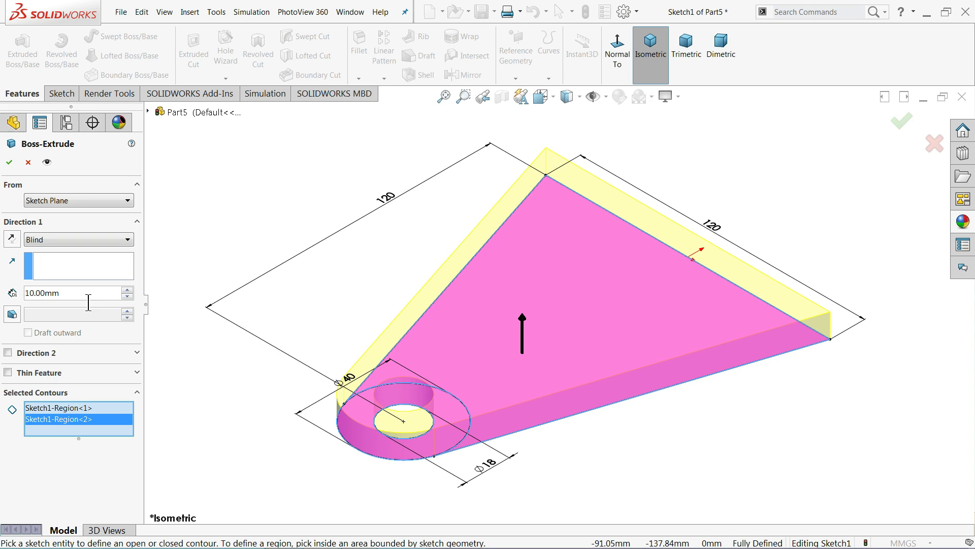
type("16")
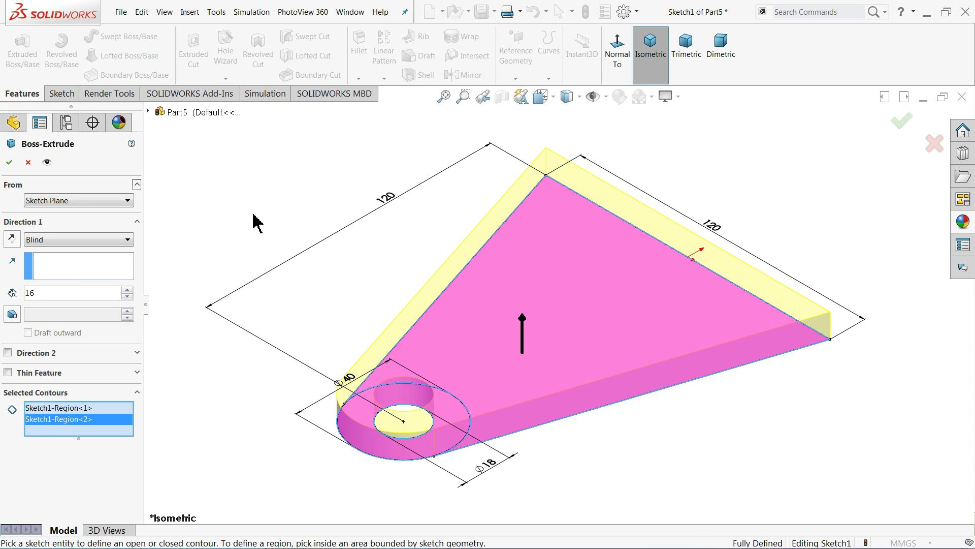
key("Return")
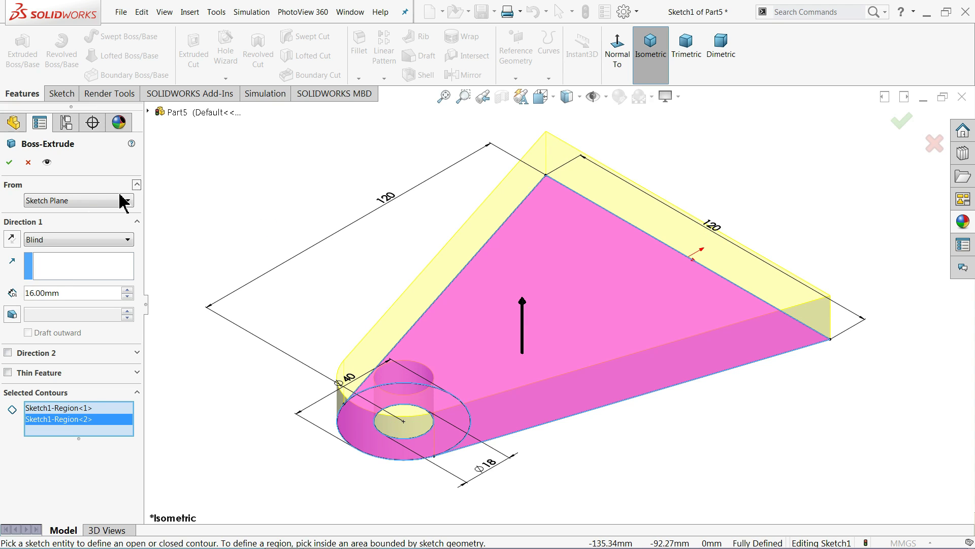
left_click(8, 164)
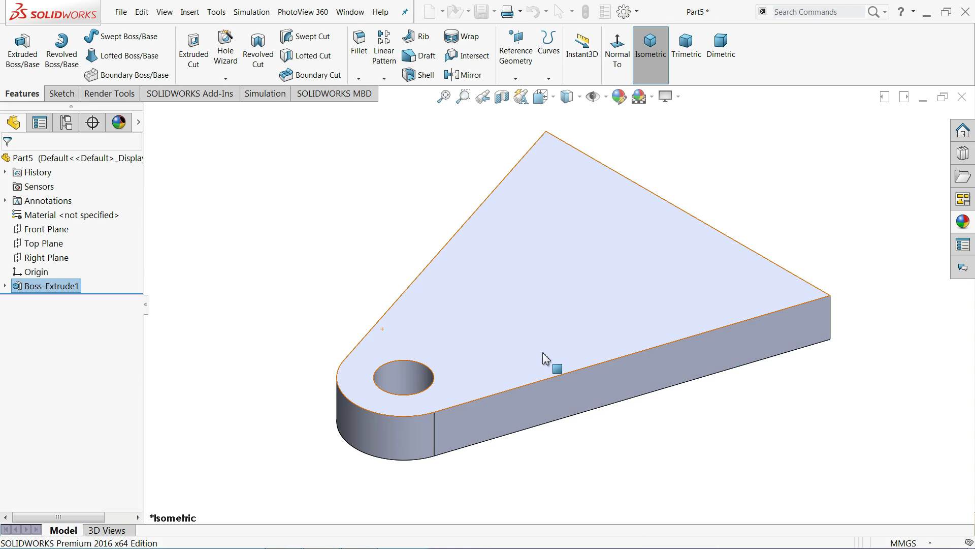
Reuse the base sketch to extrude the ring between the 40 mm and 18 mm circles by 21 mm, merged with the plate.
left_click(5, 286)
left_click(43, 300)
left_click(23, 50)
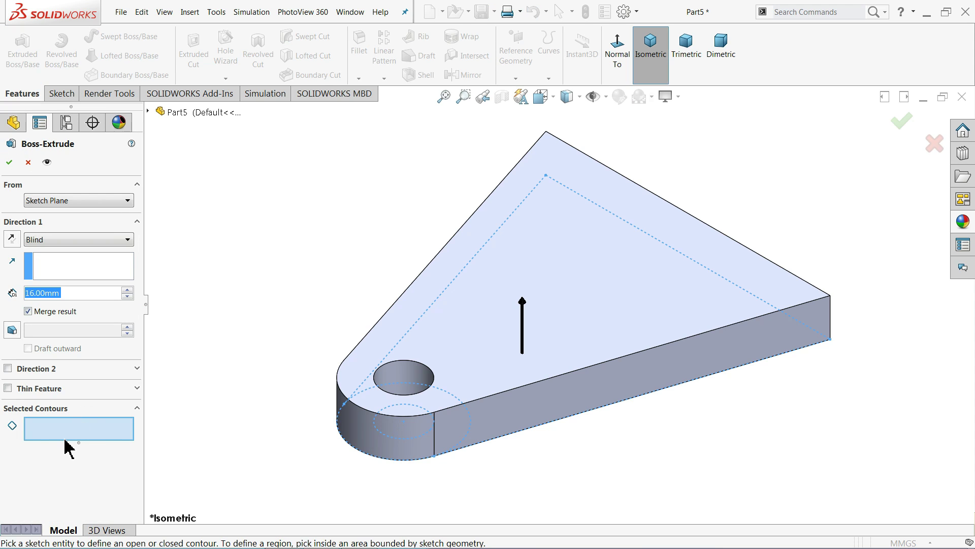
left_click(416, 451)
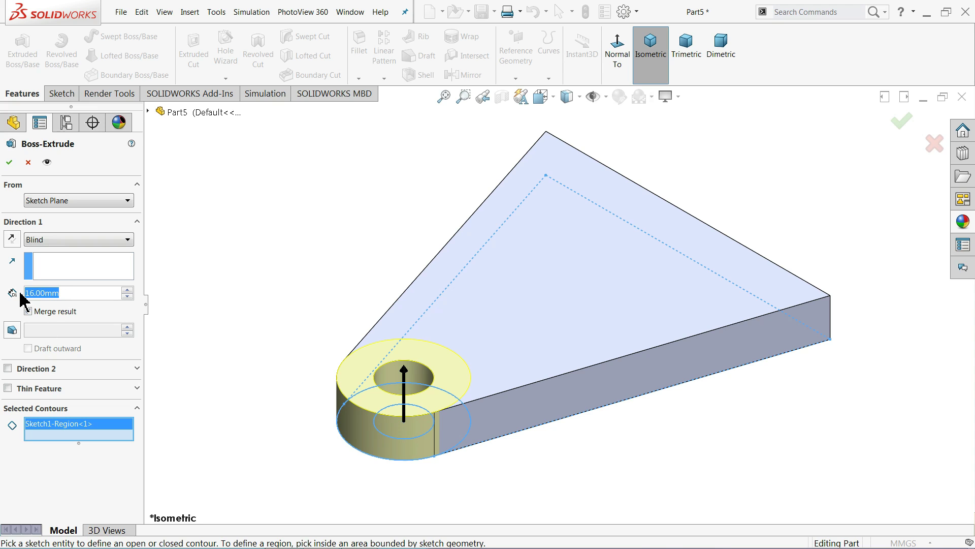
type("21")
key("Return")
scroll(455, 402, "down", 3)
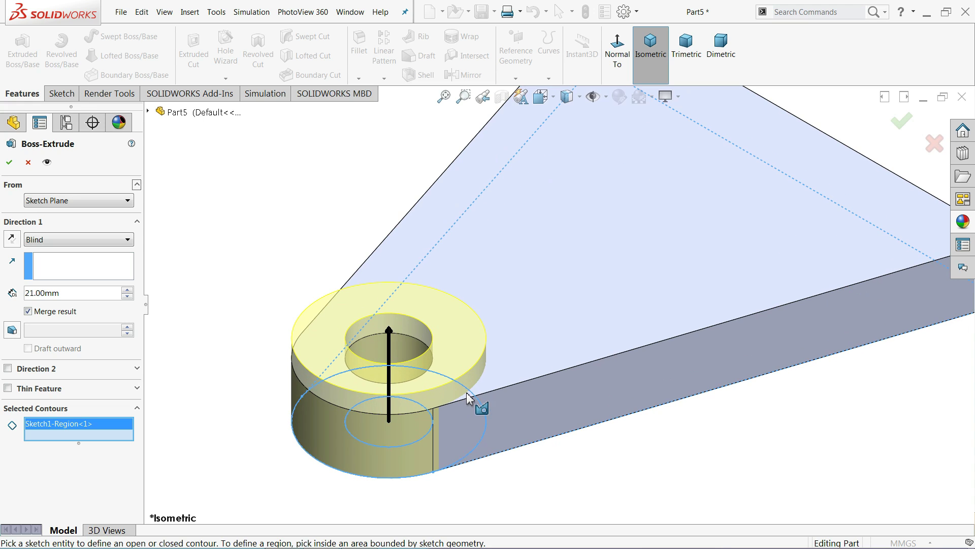
left_click(9, 162)
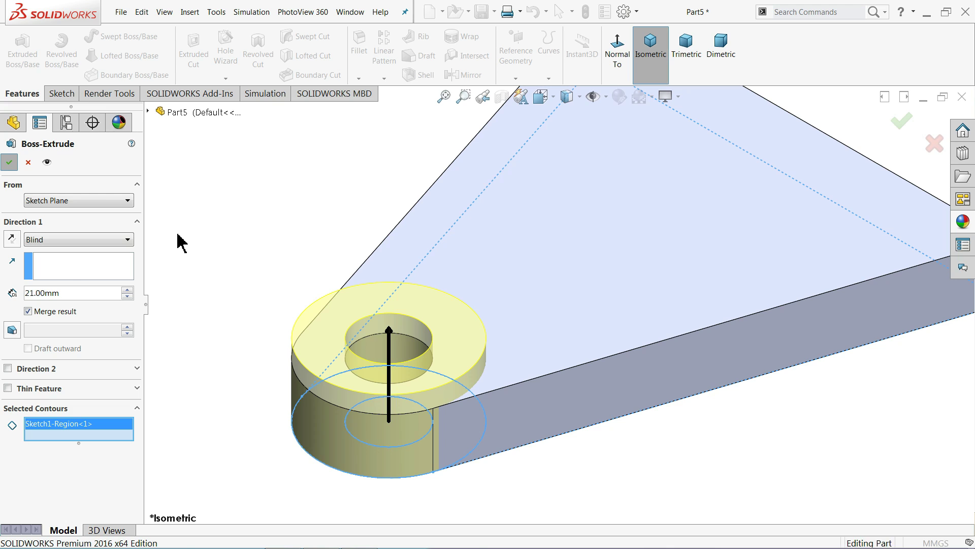
key("f")
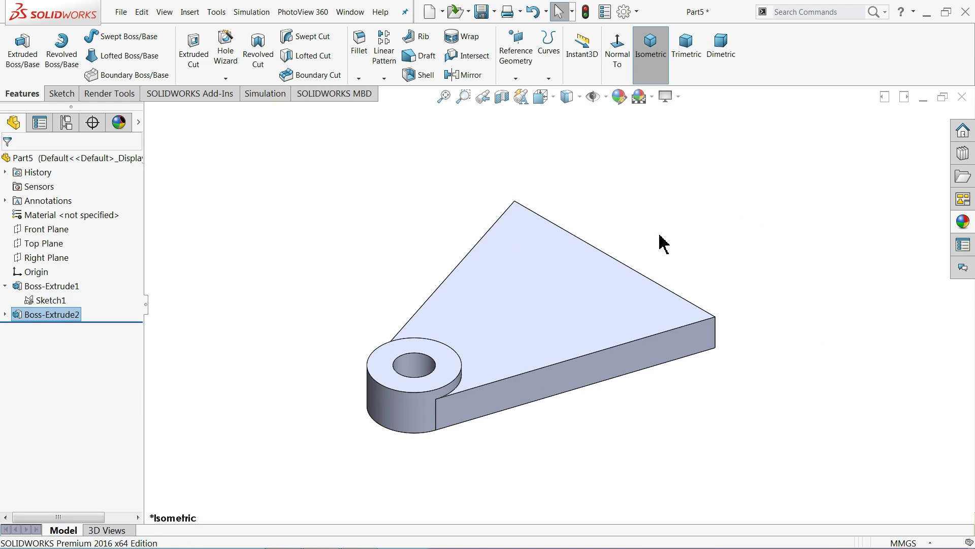
Check the reference drawing in Windows Photo Viewer, return to SOLIDWORKS and start a sketch on the plate's wide end face opposite the boss.
scroll(560, 269, "down", 2)
left_click(926, 13)
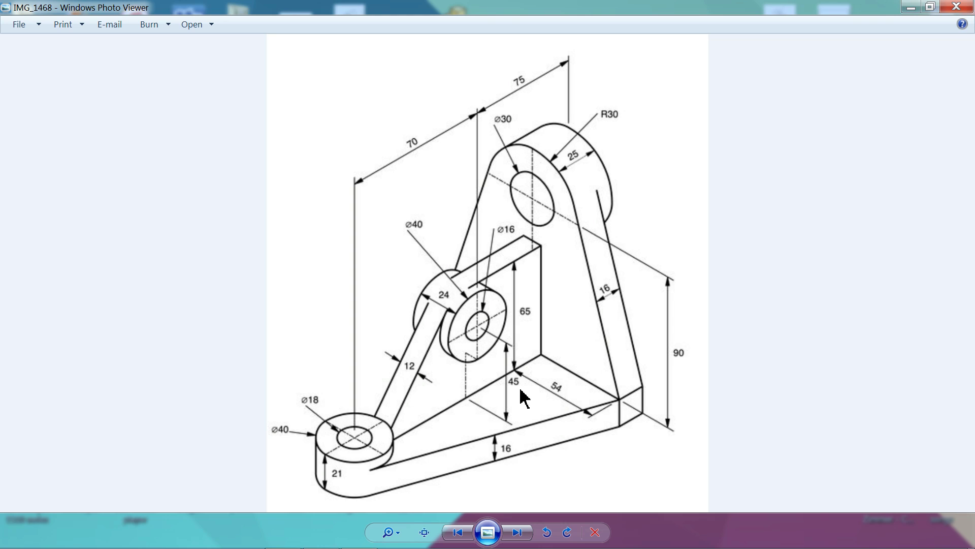
key("alt+Tab")
middle_click_drag(566, 375, 505, 392)
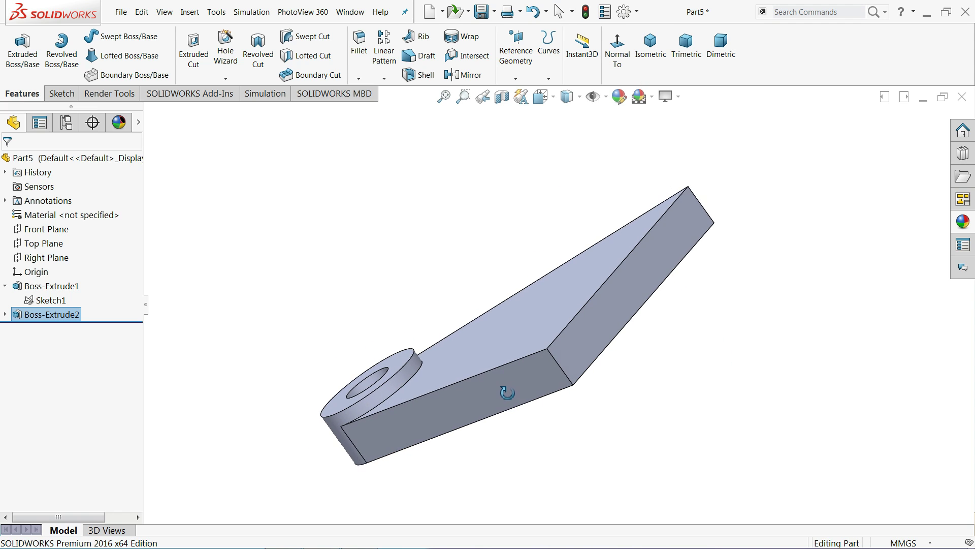
left_click(597, 320)
left_click(632, 281)
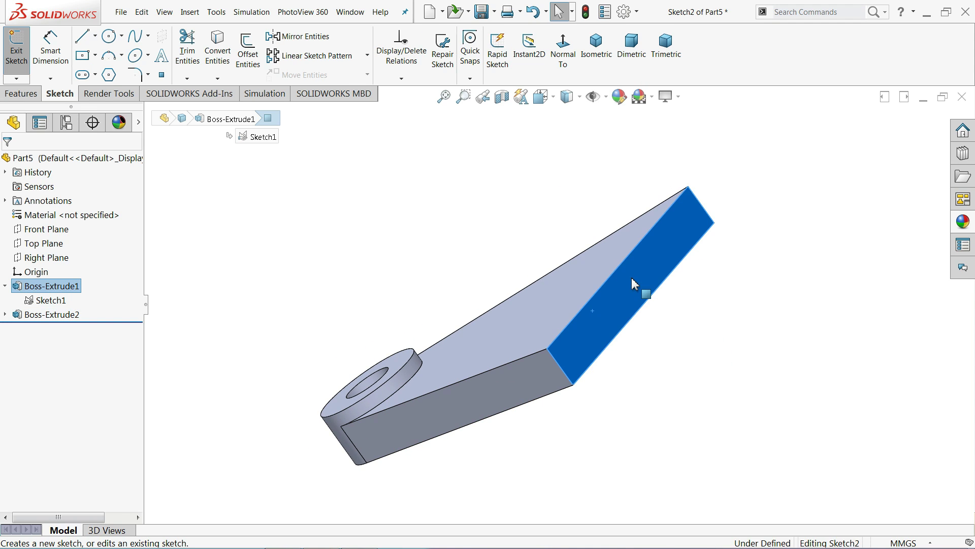
Sketch a circle about 58 mm in diameter above the plate's end face, centred vertically over the origin.
left_click(564, 51)
left_click(110, 36)
scroll(646, 224, "up", 2)
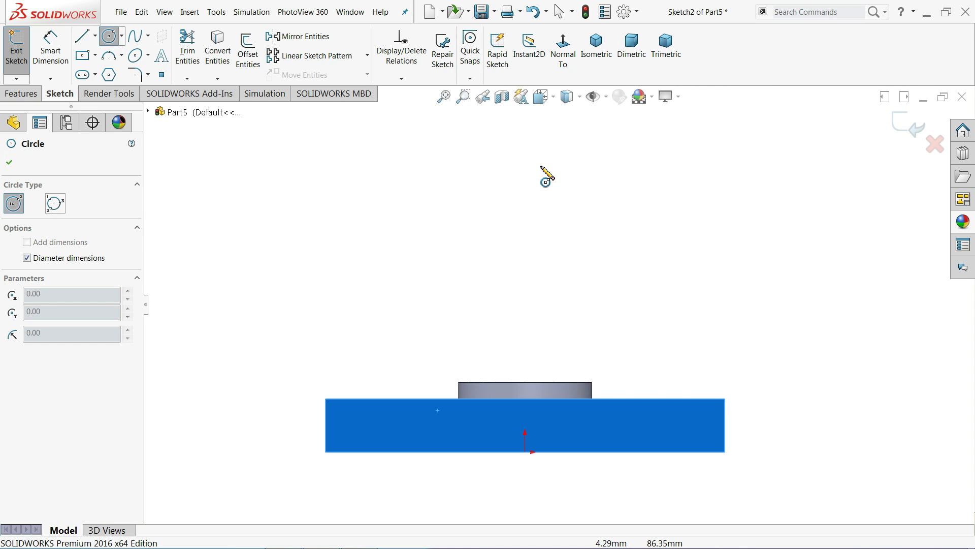
left_click(524, 154)
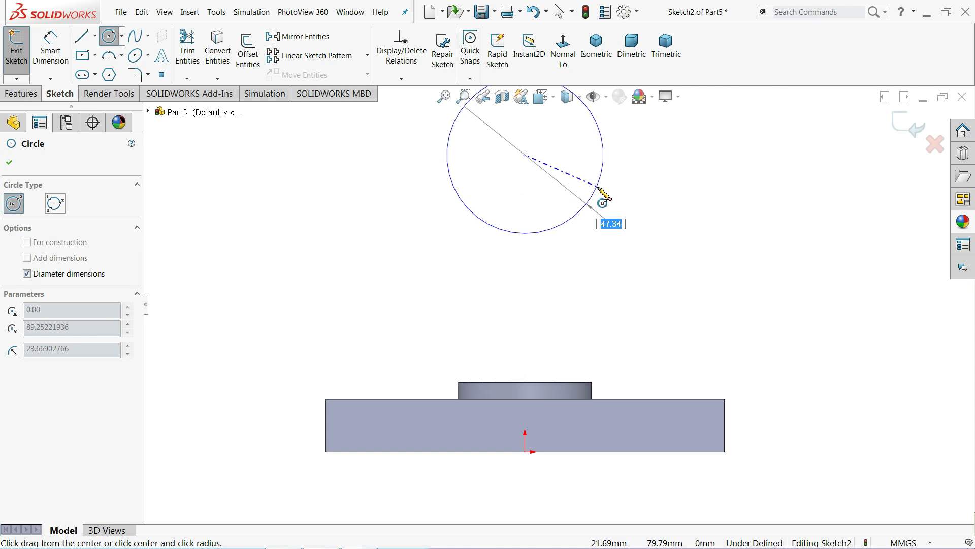
left_click(614, 194)
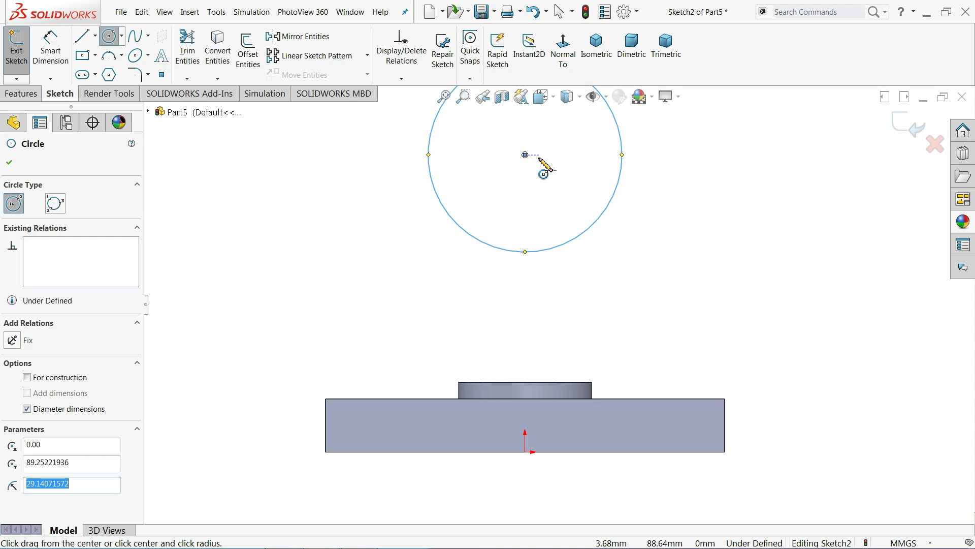
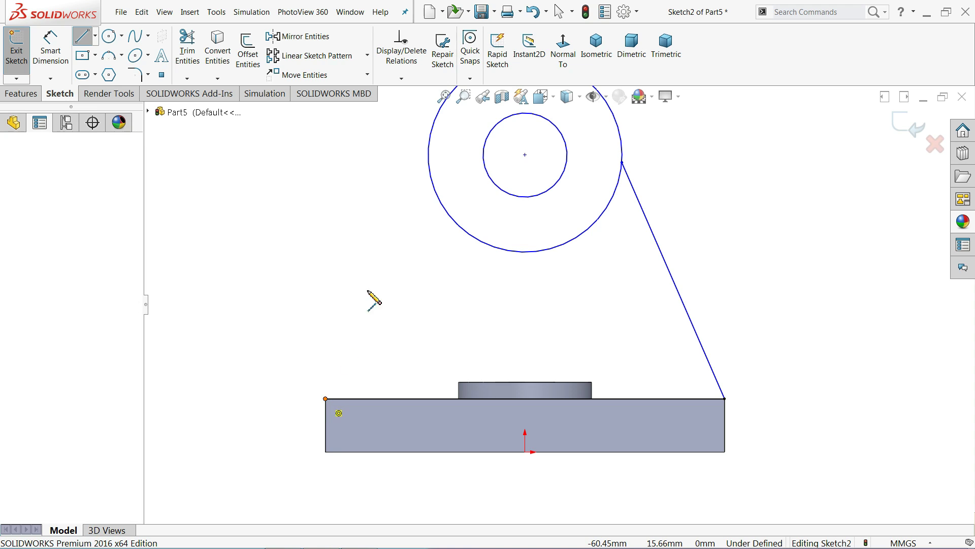
Finish the second slanted line from the plate's upper corner to the outer circle, mirroring the line on the opposite side.
left_click(428, 160)
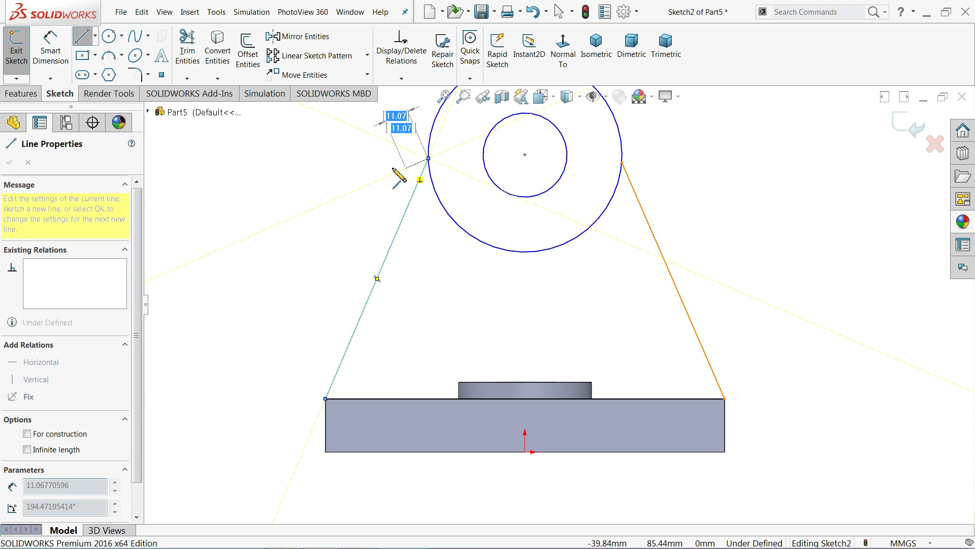
right_click(394, 148)
left_click(403, 176)
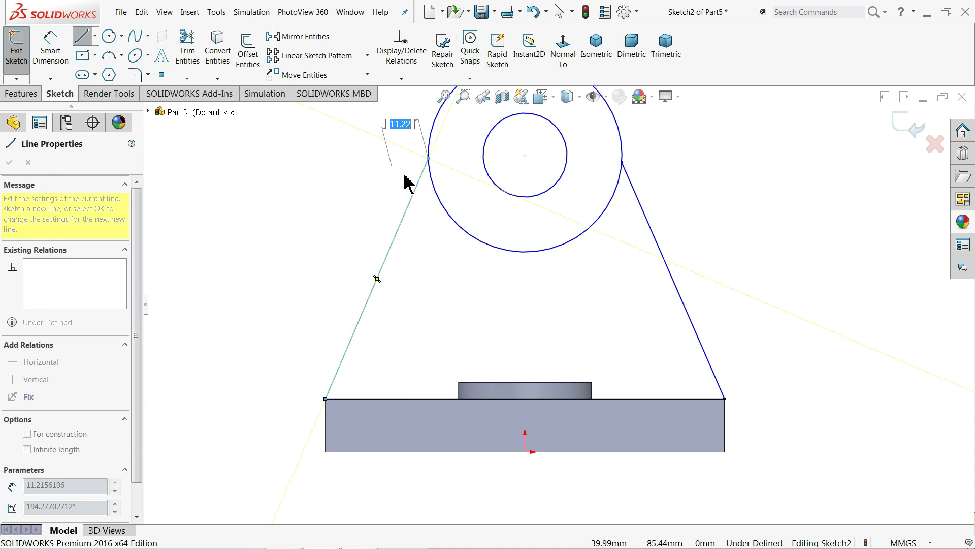
Make the newly drawn slanted line tangent to the outer circle.
left_click(434, 179)
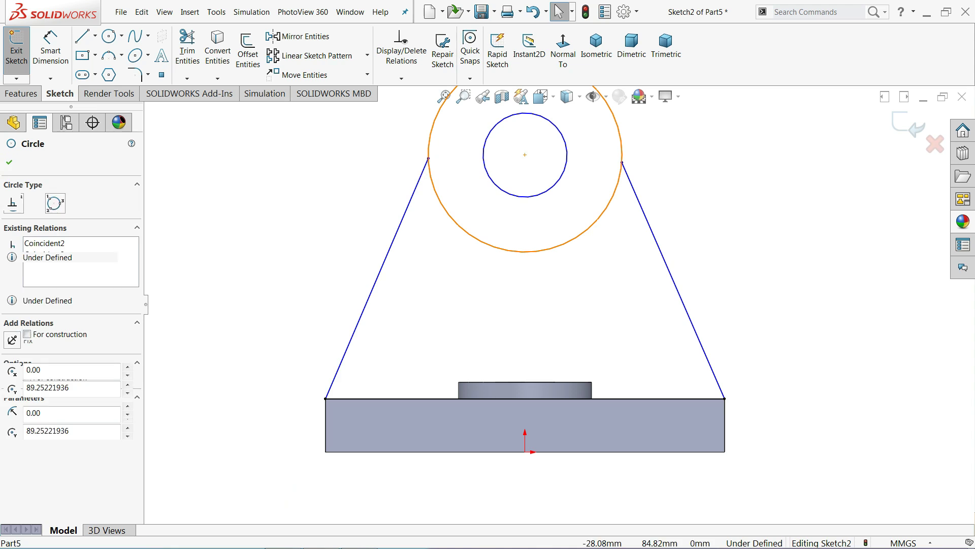
left_click(422, 174, "ctrl")
left_click(449, 130)
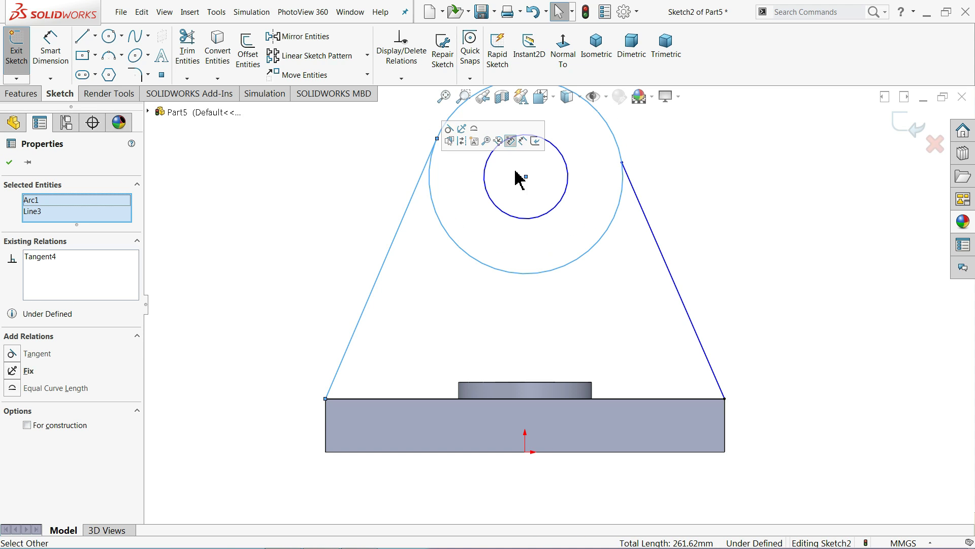
left_click(621, 205)
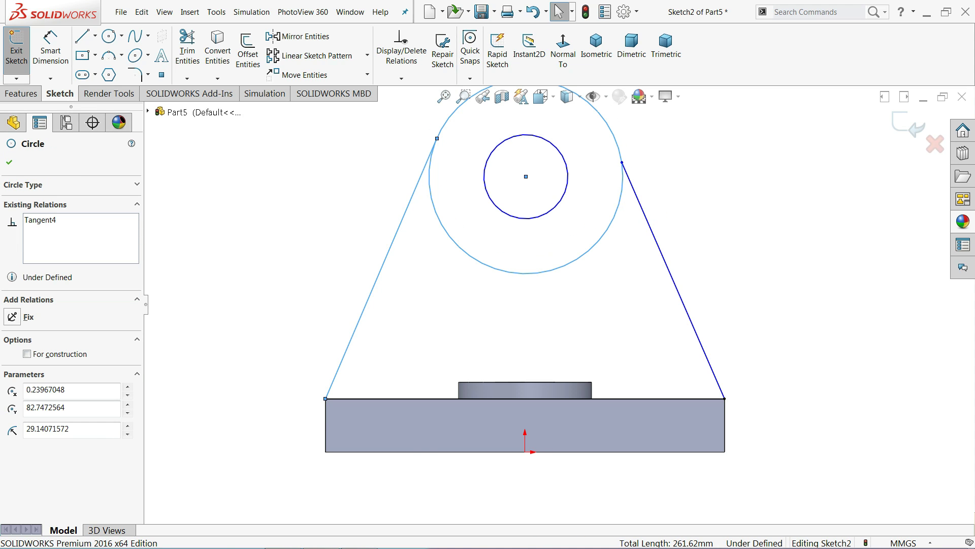
left_click(642, 212, "ctrl")
left_click(642, 211)
left_click(642, 211, "ctrl")
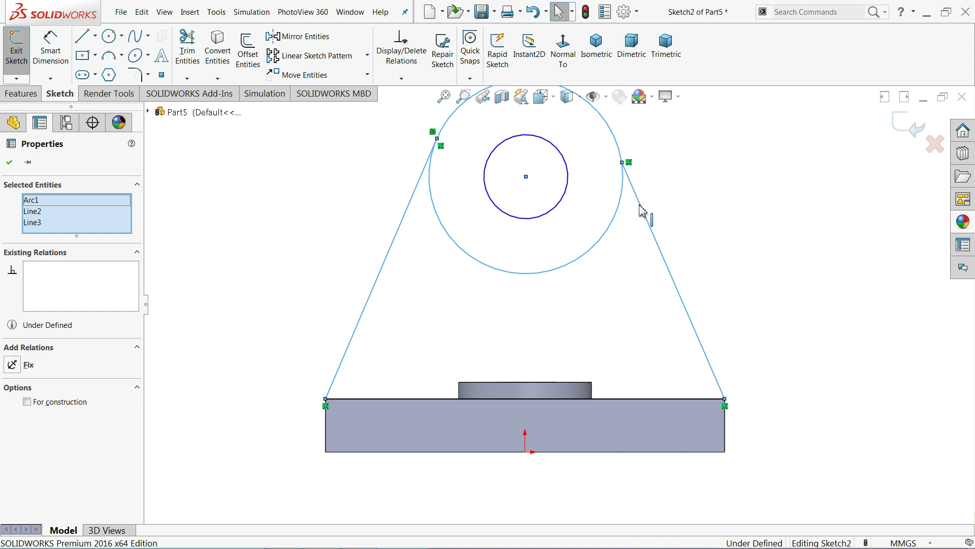
left_click(642, 212)
left_click(642, 211, "ctrl")
left_click(621, 236)
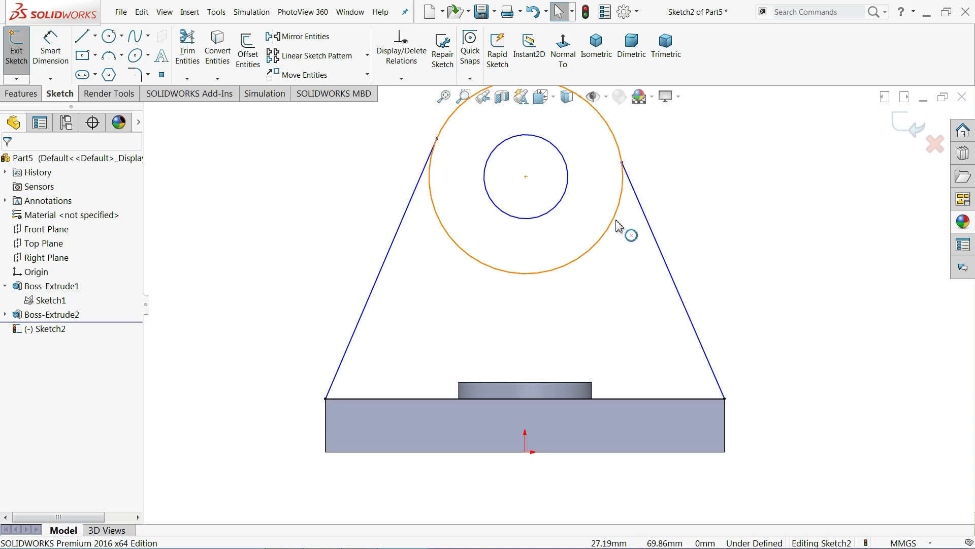
Make the remaining slanted line tangent to the outer circle as well.
left_click(642, 218)
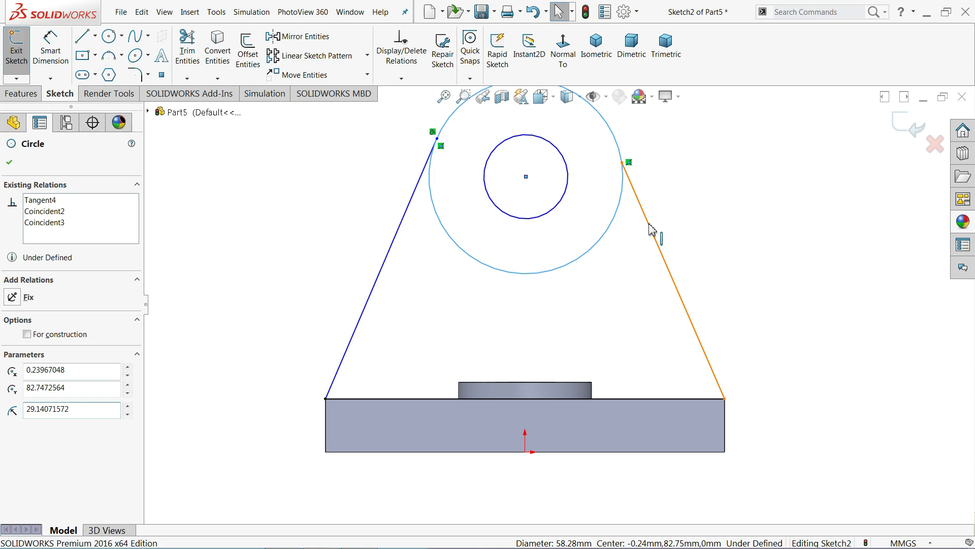
left_click(653, 234)
left_click(621, 190, "ctrl")
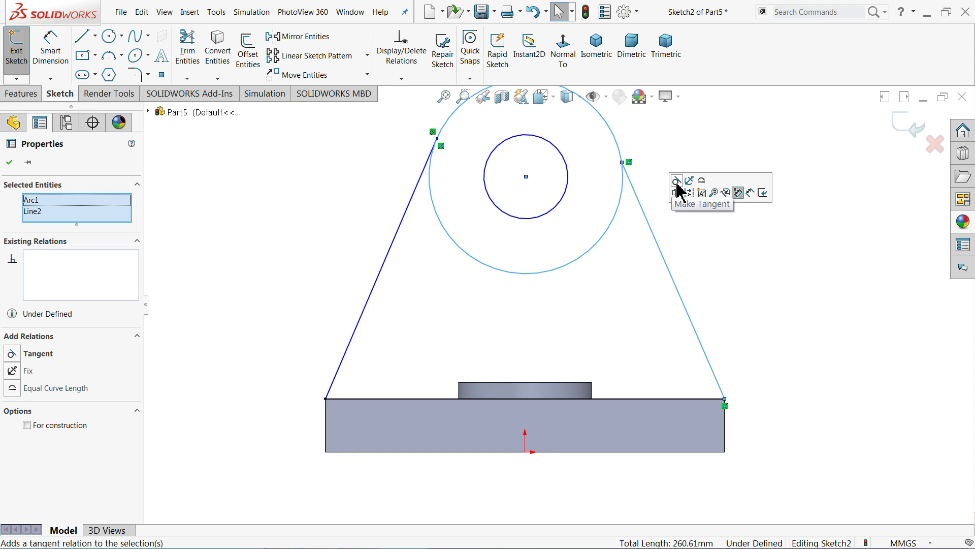
left_click(677, 181)
left_click(660, 178)
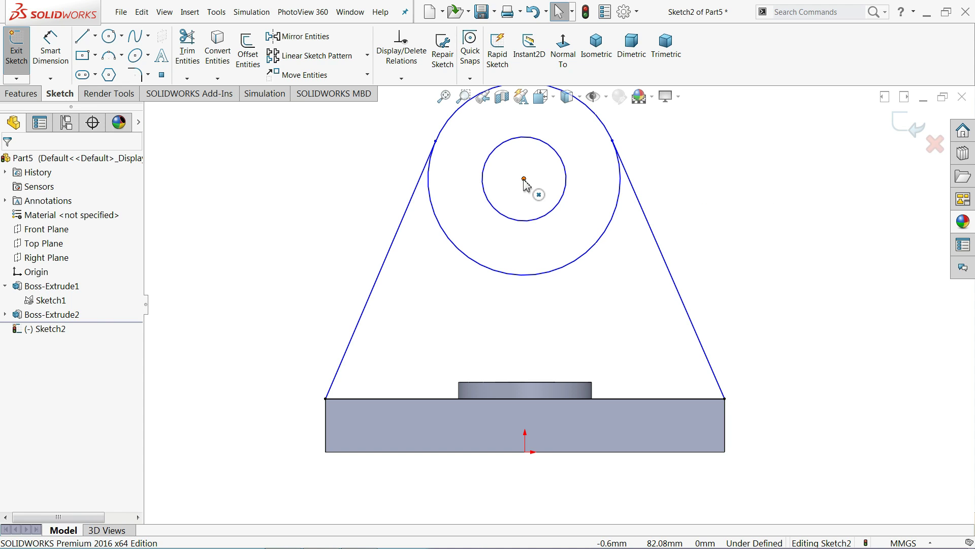
Align the circles' centre point vertically with the origin.
left_click(524, 178)
left_click(524, 451, "ctrl")
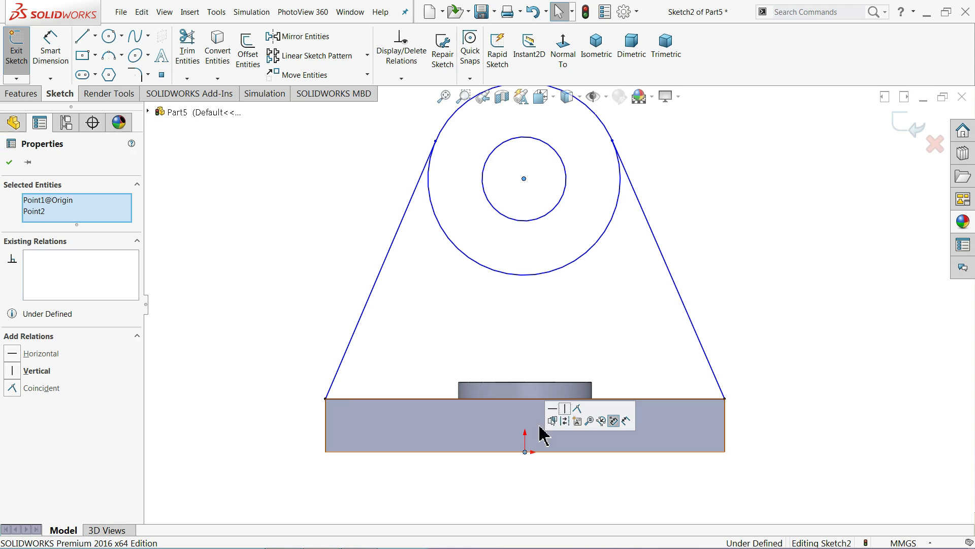
left_click(567, 413)
left_click(325, 283)
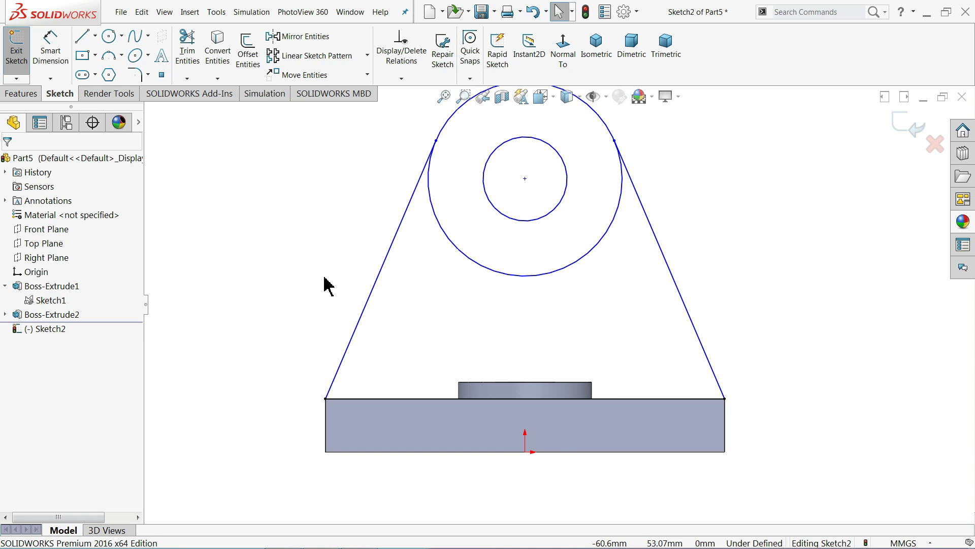
Dimension the outer circle's diameter and set it to 90 mm.
left_click(50, 49)
scroll(462, 174, "up", 3)
scroll(549, 212, "down", 2)
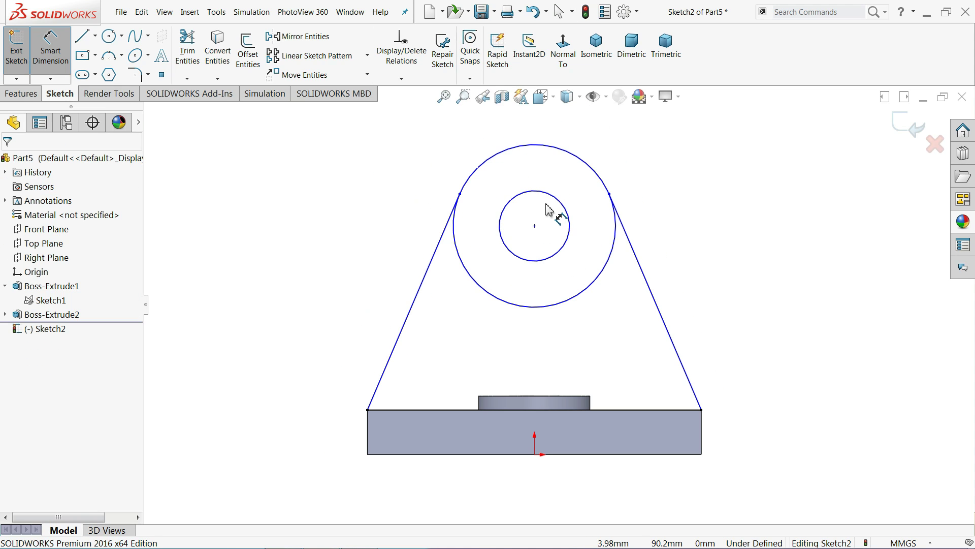
left_click(485, 167)
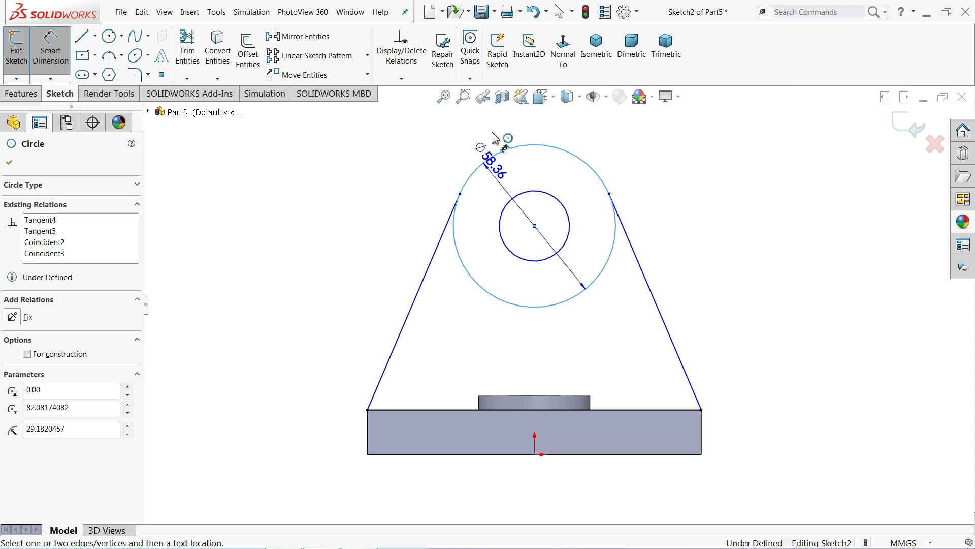
left_click(499, 133)
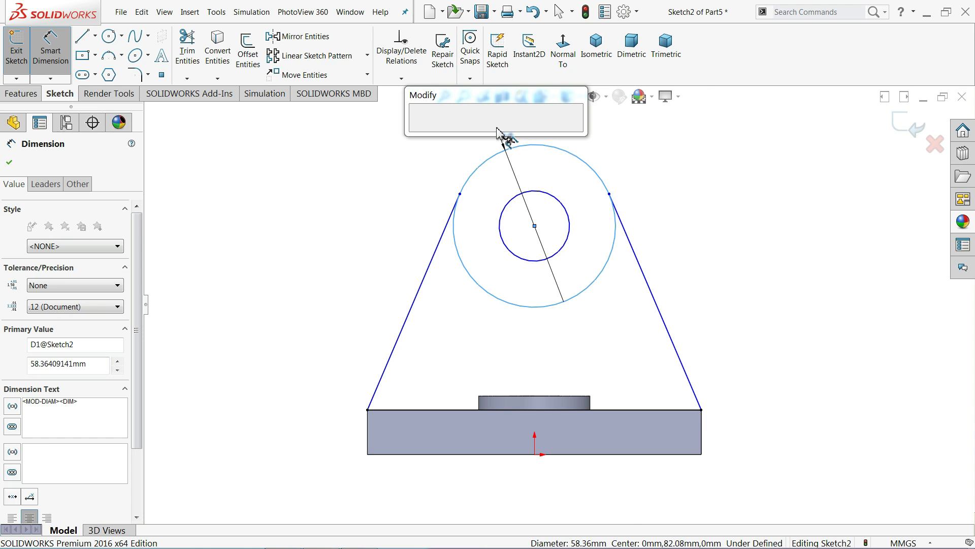
type("90")
left_click(419, 130)
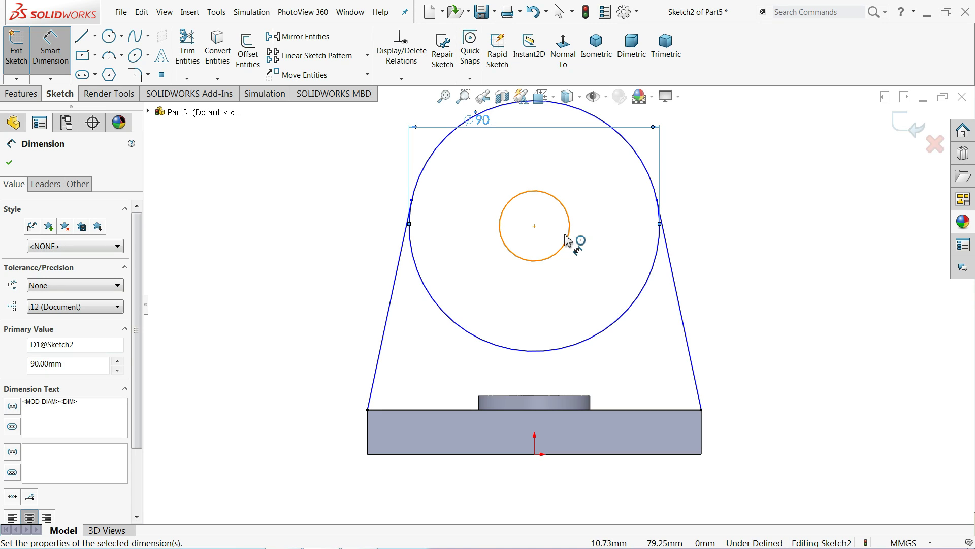
Dimension the height of the circles' centre above the plate's upper edge and set it to 90 mm.
left_click(534, 226)
left_click(534, 454)
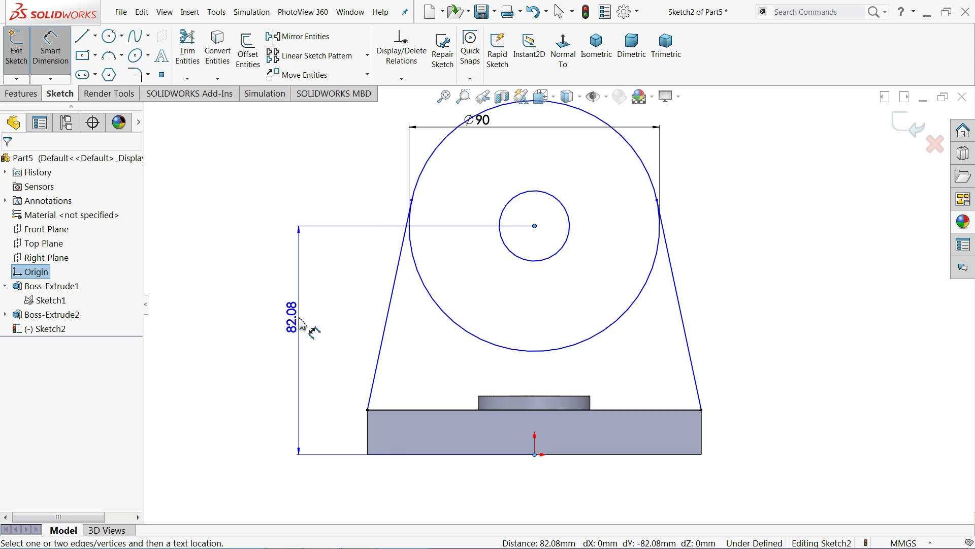
key("Escape")
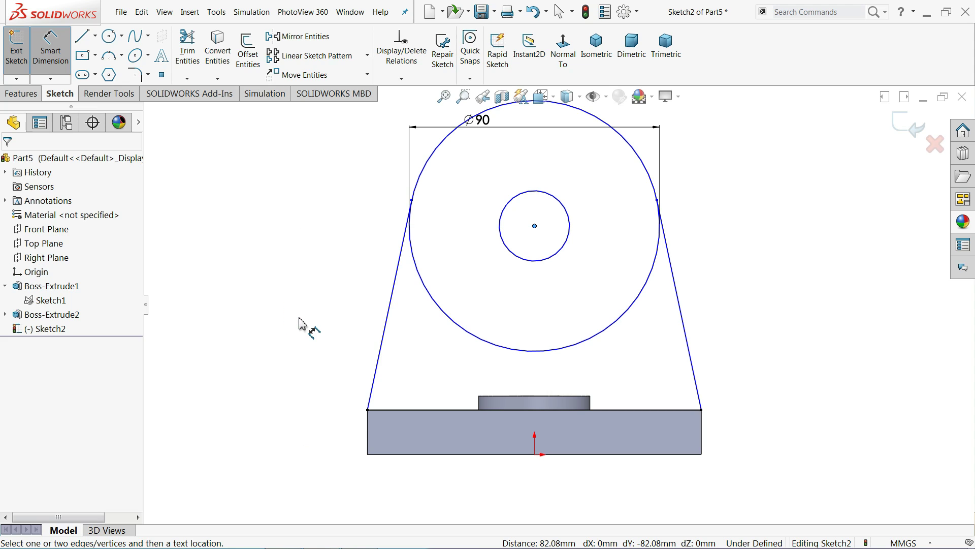
left_click(541, 410)
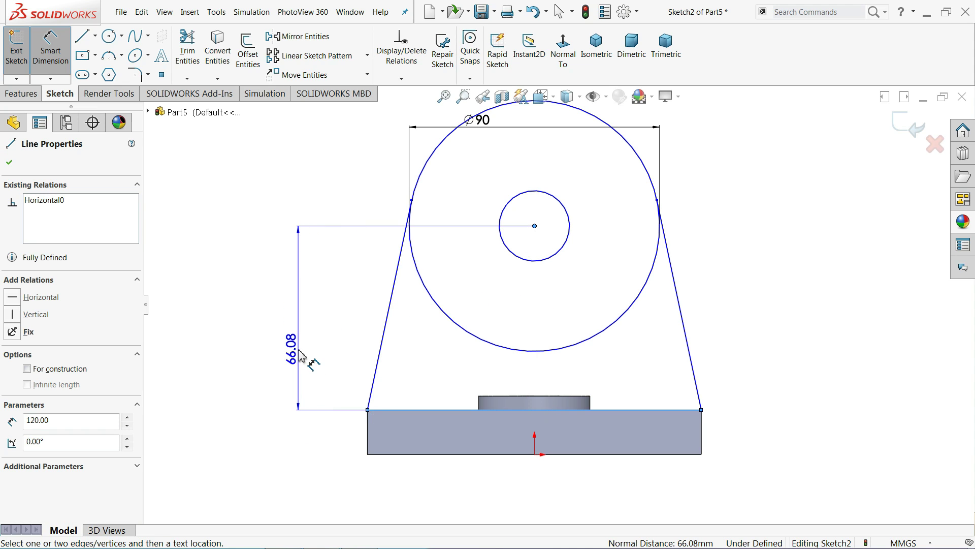
left_click(291, 338)
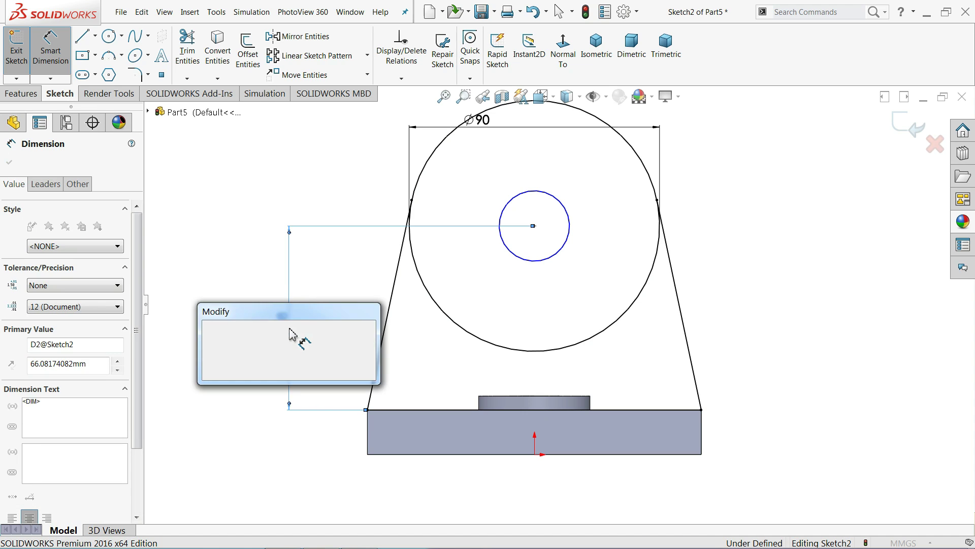
type("90")
key("Return")
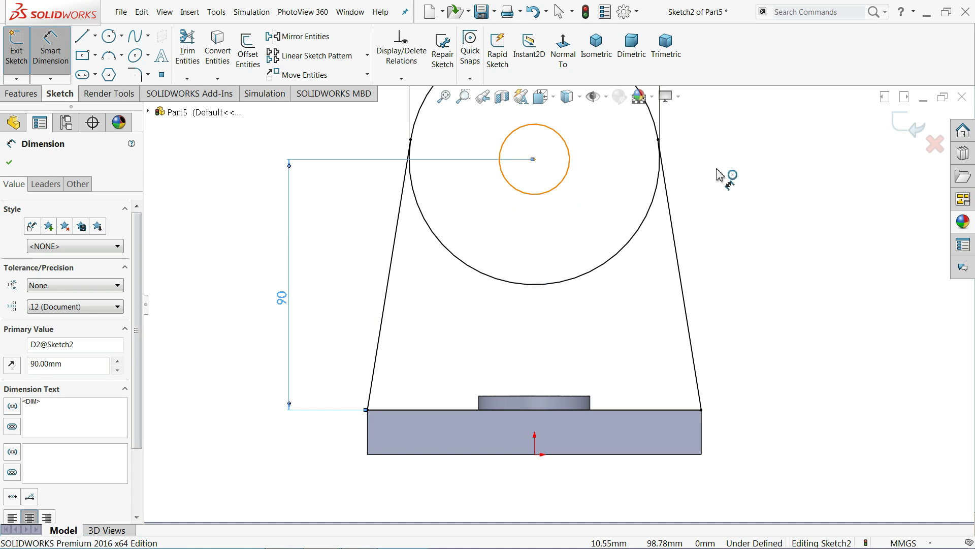
Dimension the inner circle at 30 mm diameter and change the outer circle's diameter to 60 mm.
left_click(753, 169)
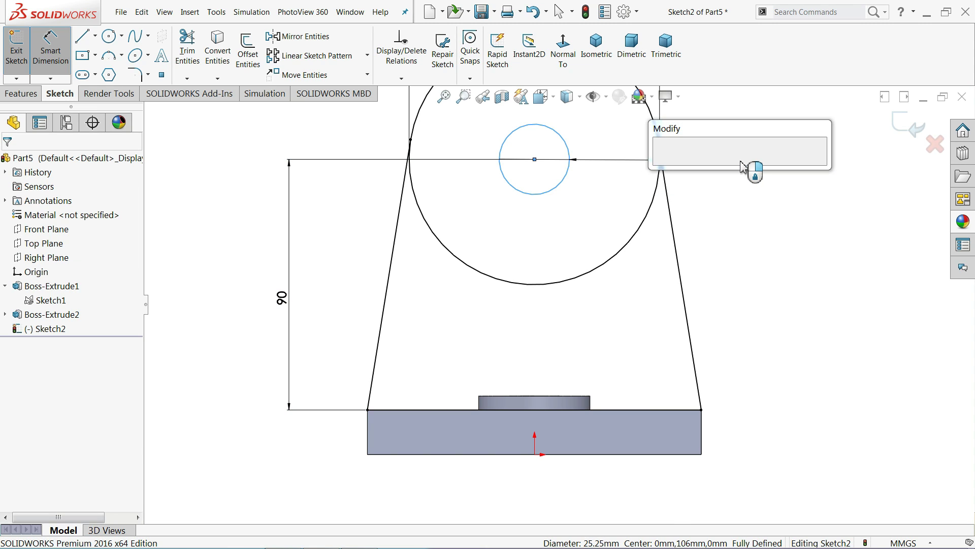
left_click(663, 166)
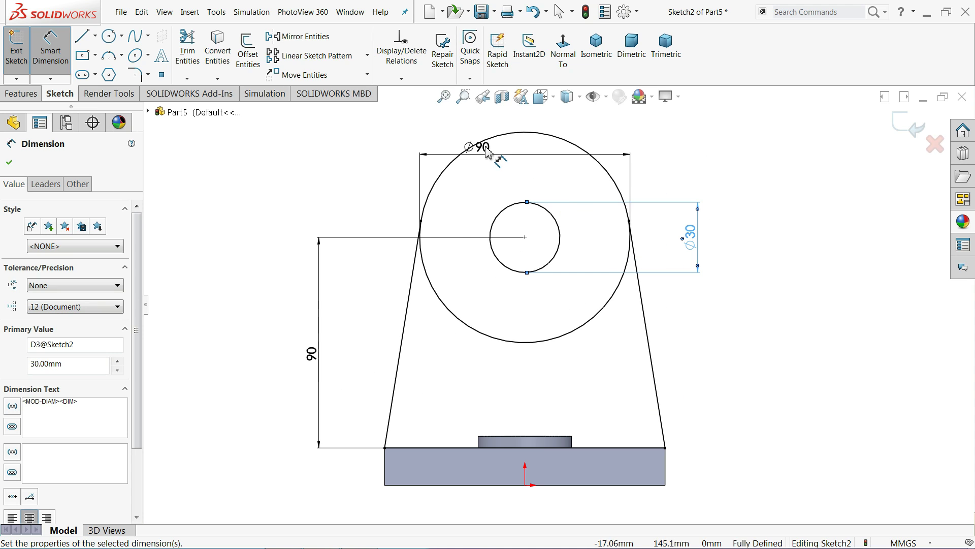
double_click(486, 151)
type("6")
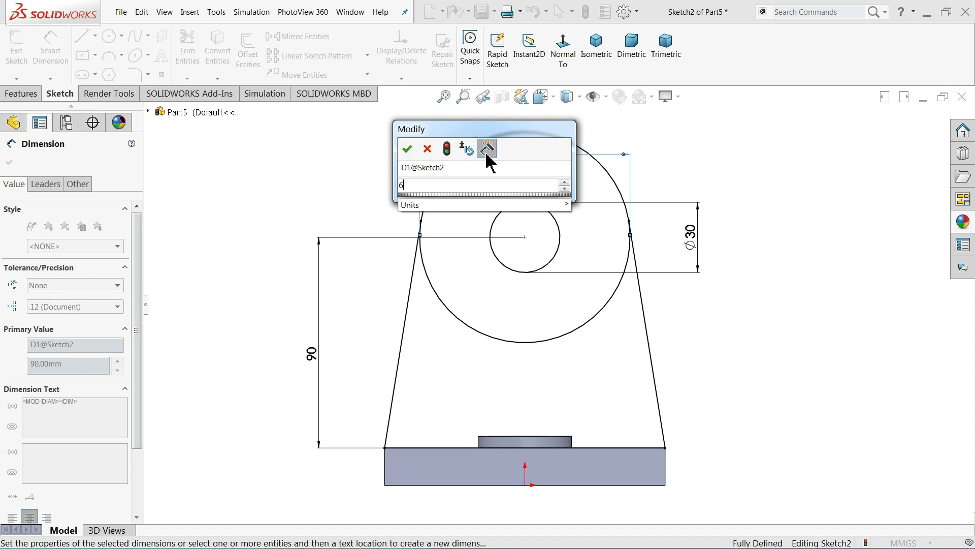
type("0")
left_click(407, 148)
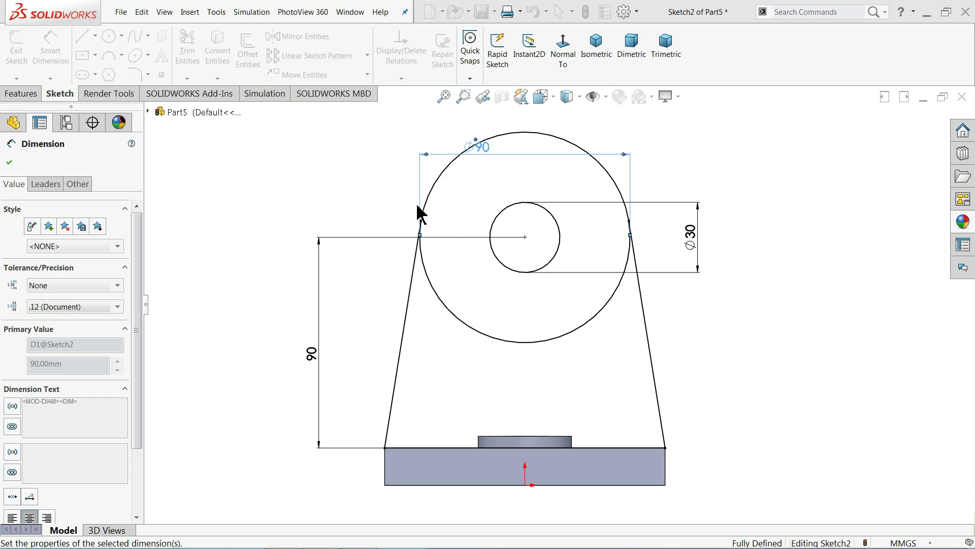
key("Escape")
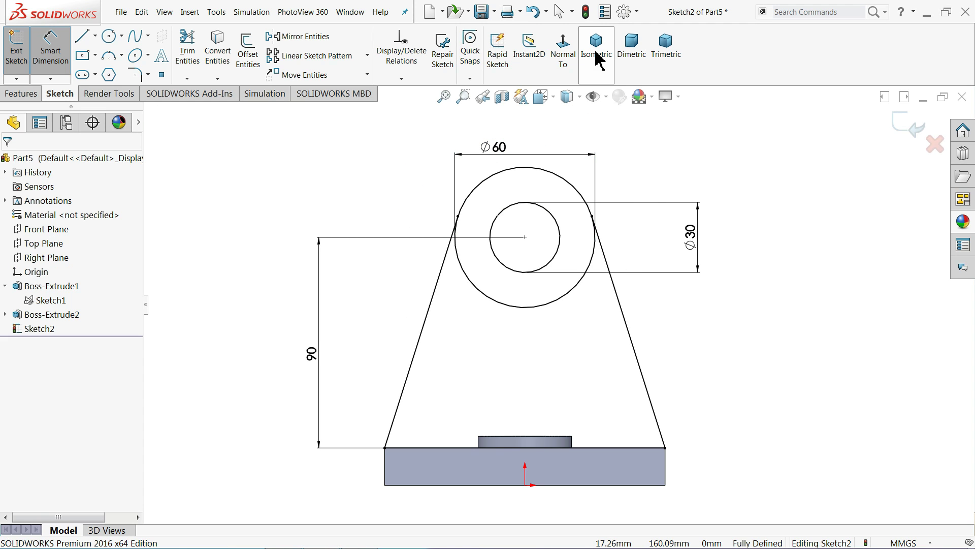
Extrude the tapered sketch region below the outer circle as a blind boss 16 mm deep, forming the upright plate.
left_click(597, 46)
scroll(690, 248, "down", 3)
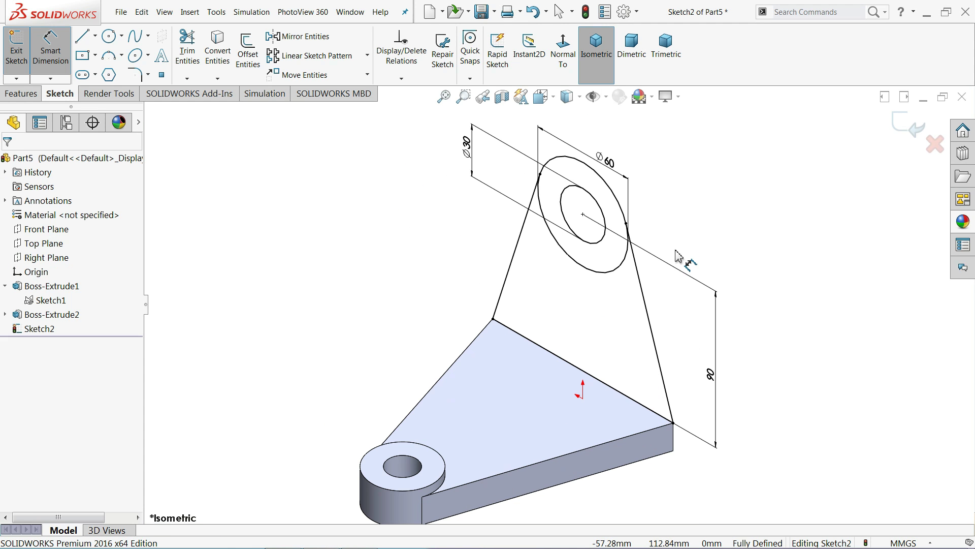
left_click(23, 94)
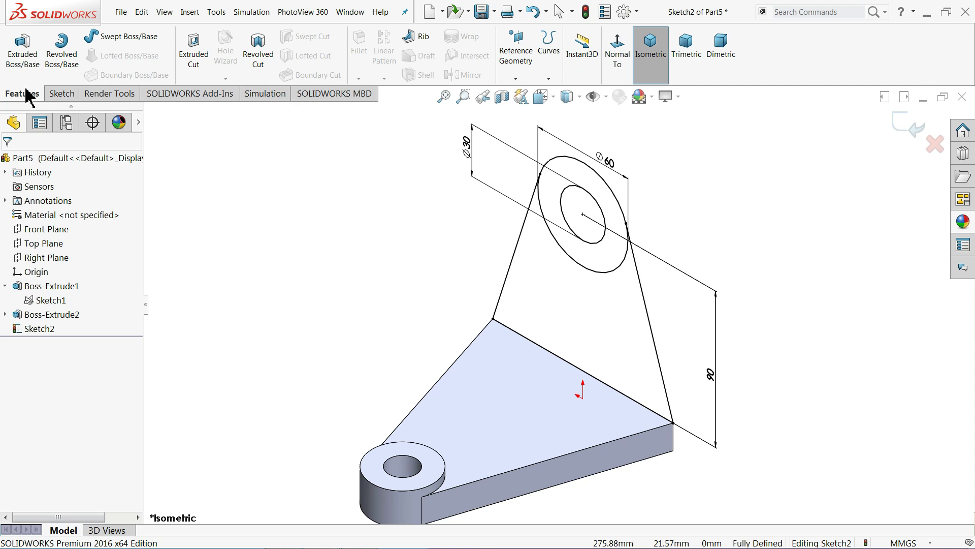
left_click(30, 53)
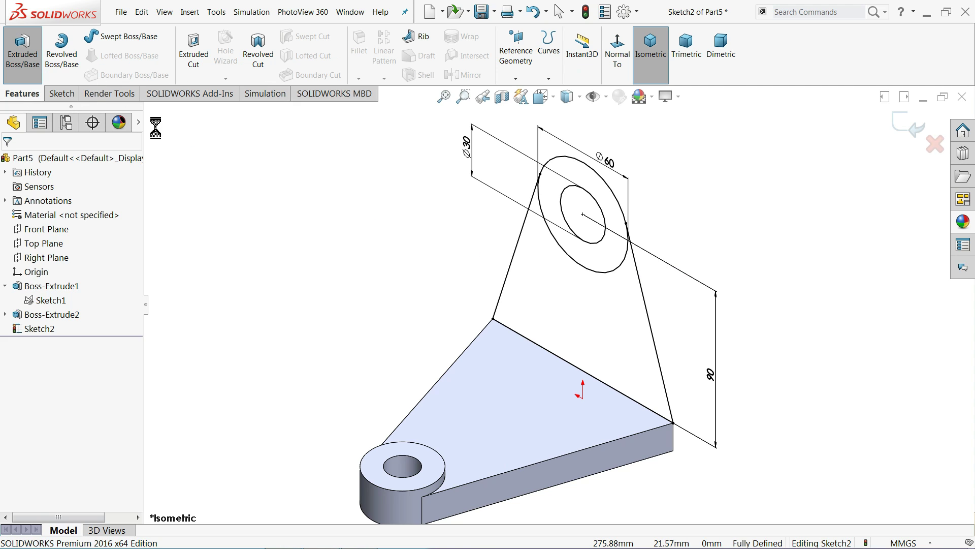
left_click(614, 319)
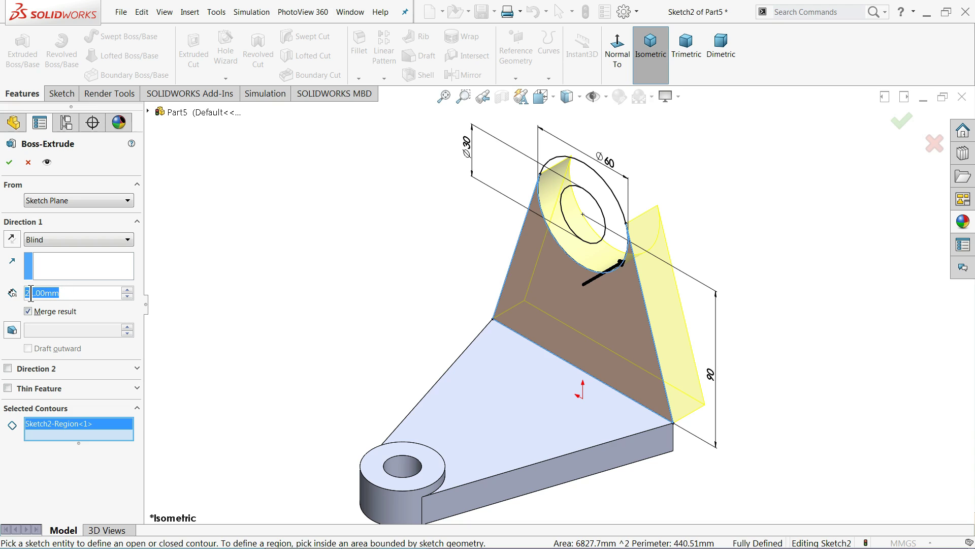
type("16")
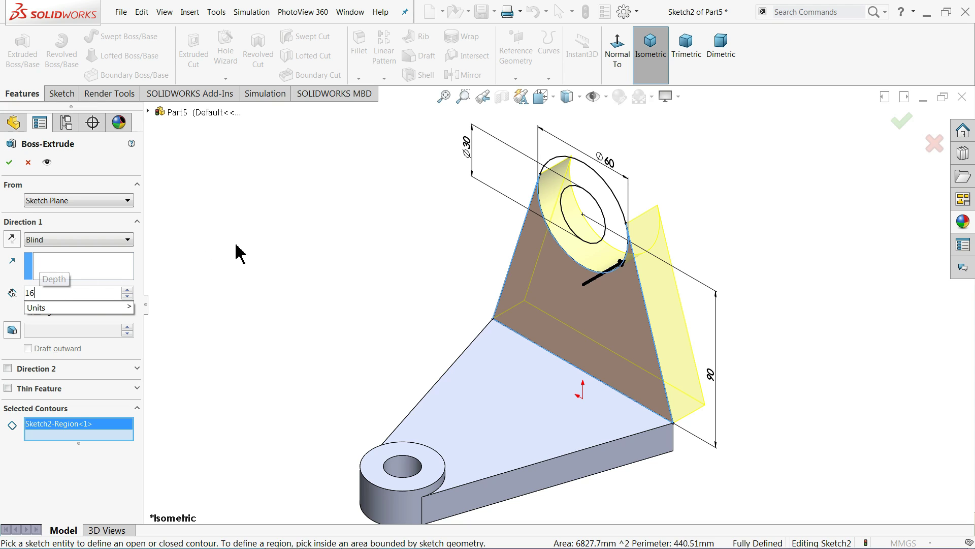
key("Return")
left_click(8, 163)
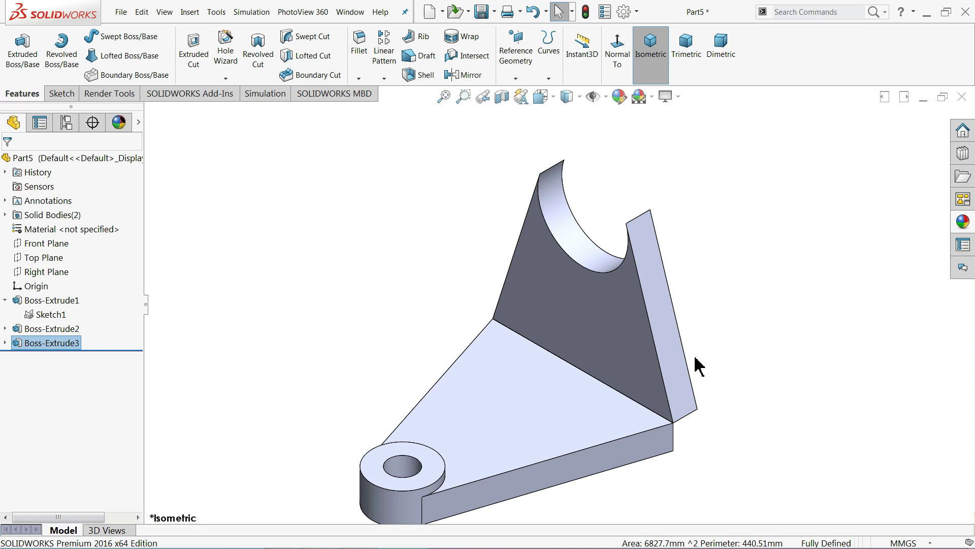
Compare the upright plate's lower corner with the reference drawing and inspect the base's rear face beneath it.
left_click(927, 15)
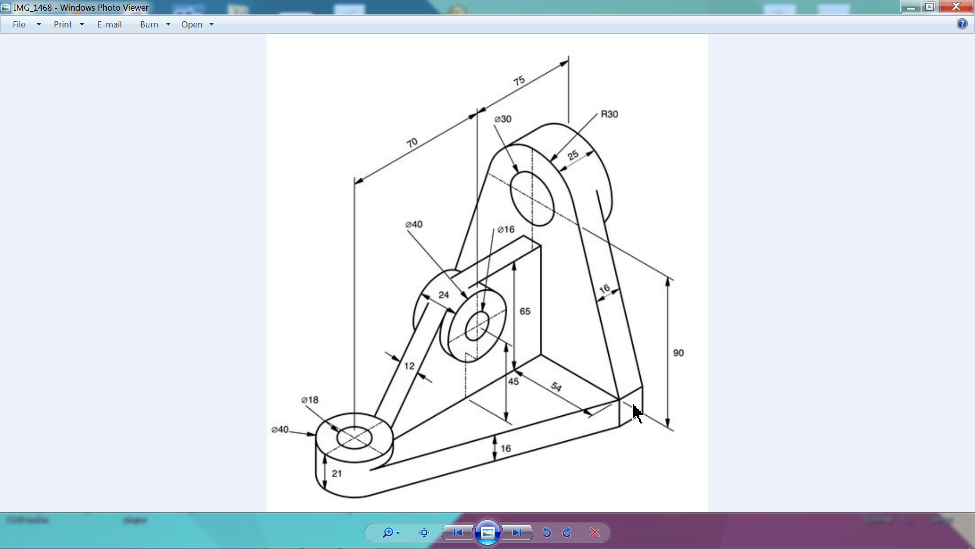
left_click(321, 541)
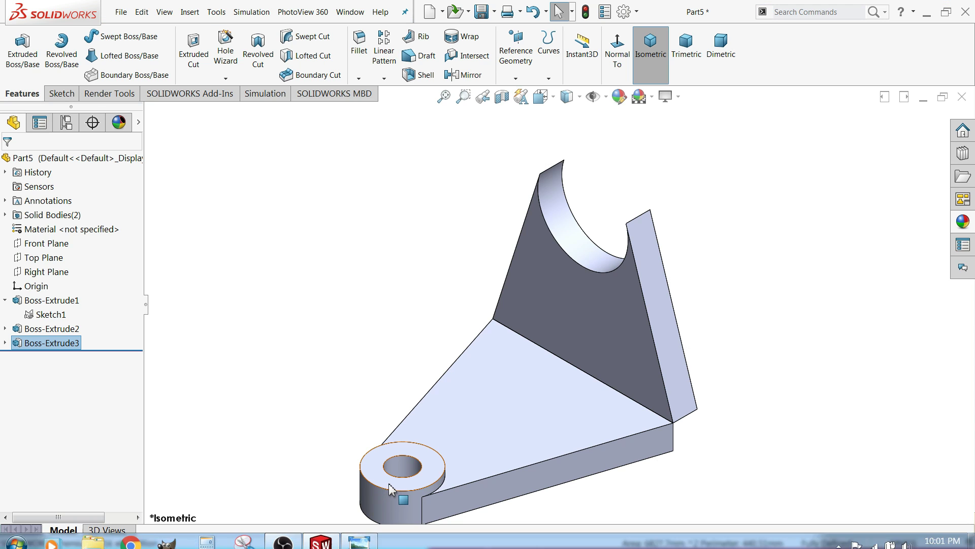
middle_click_drag(533, 464, 560, 437)
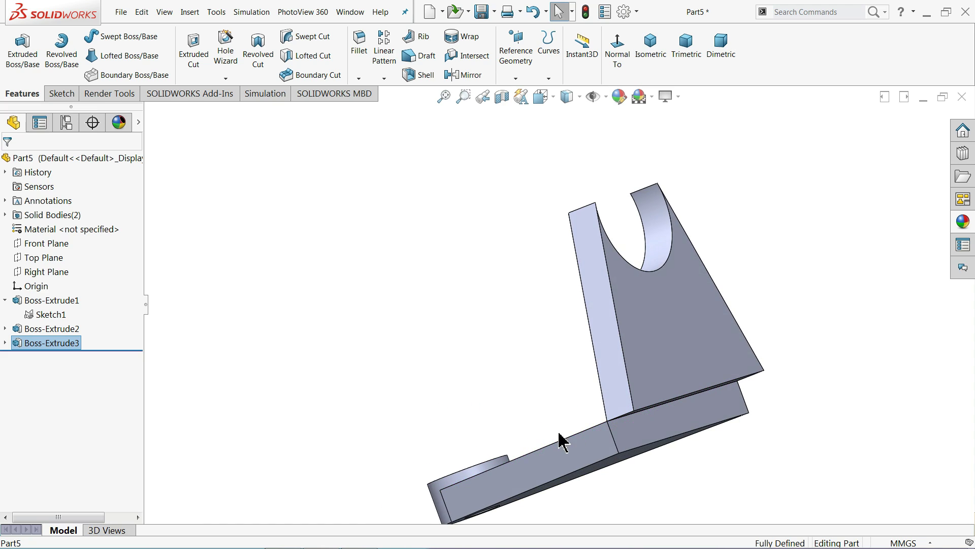
left_click(660, 435)
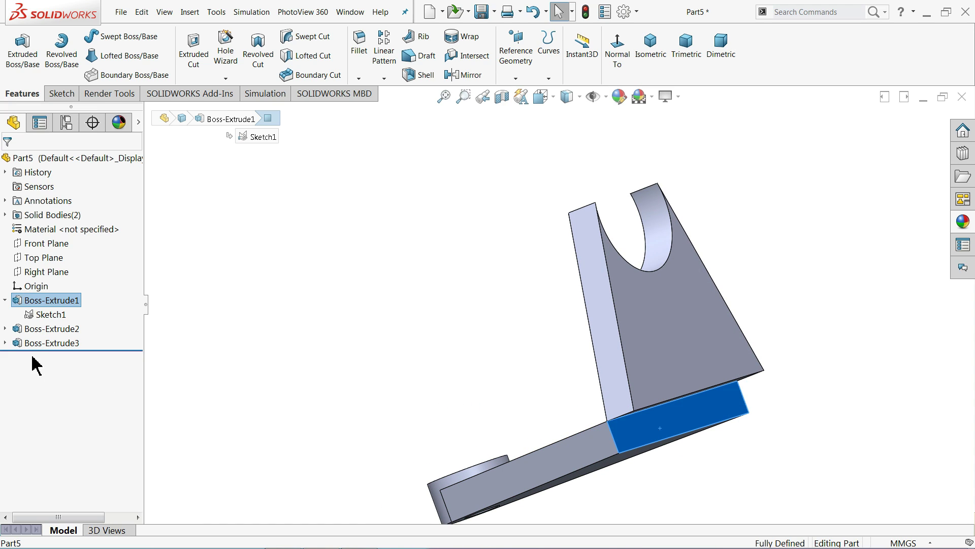
Edit the upright plate's sketch, adding three lines that trace the side and lower edges of the base's 16 mm high rear face.
left_click(5, 343)
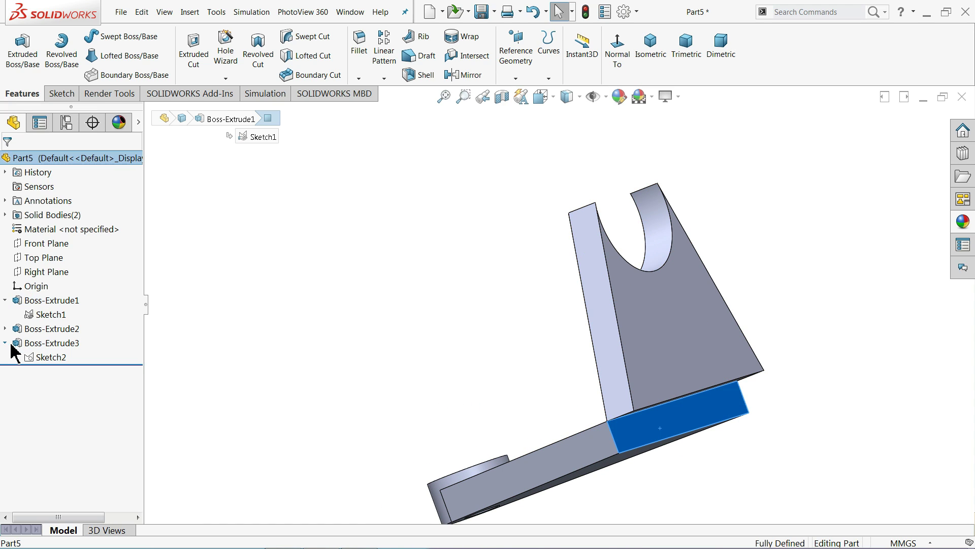
left_click(40, 358)
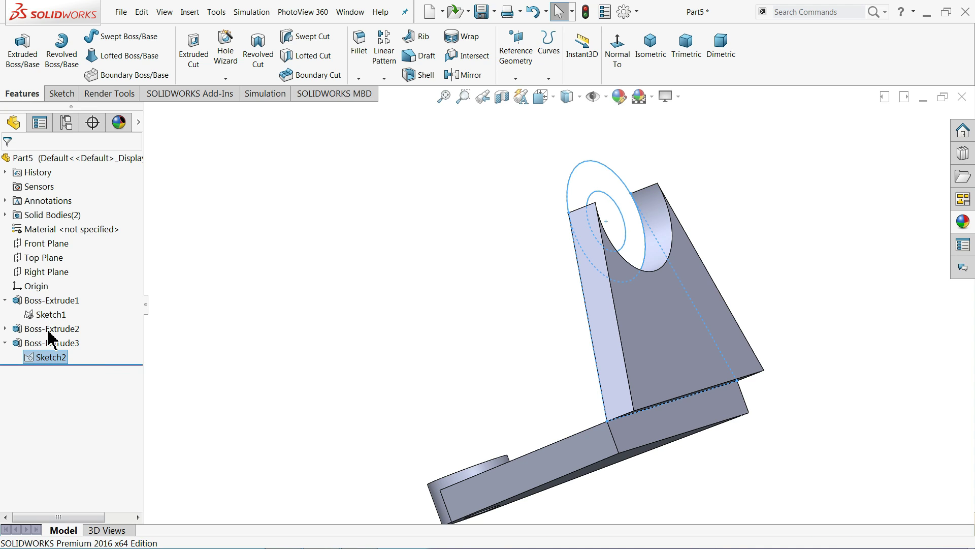
left_click(51, 337)
left_click(562, 41)
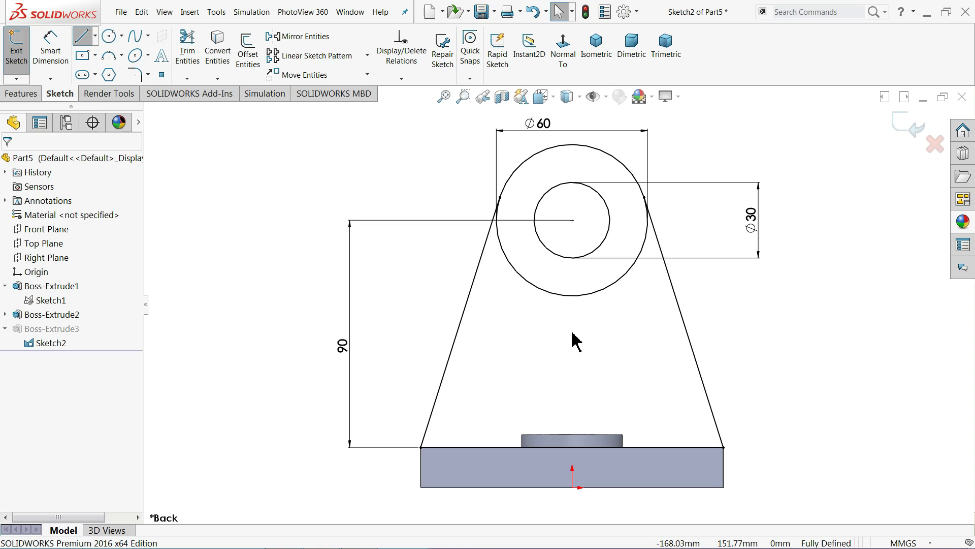
scroll(584, 430, "down", 1)
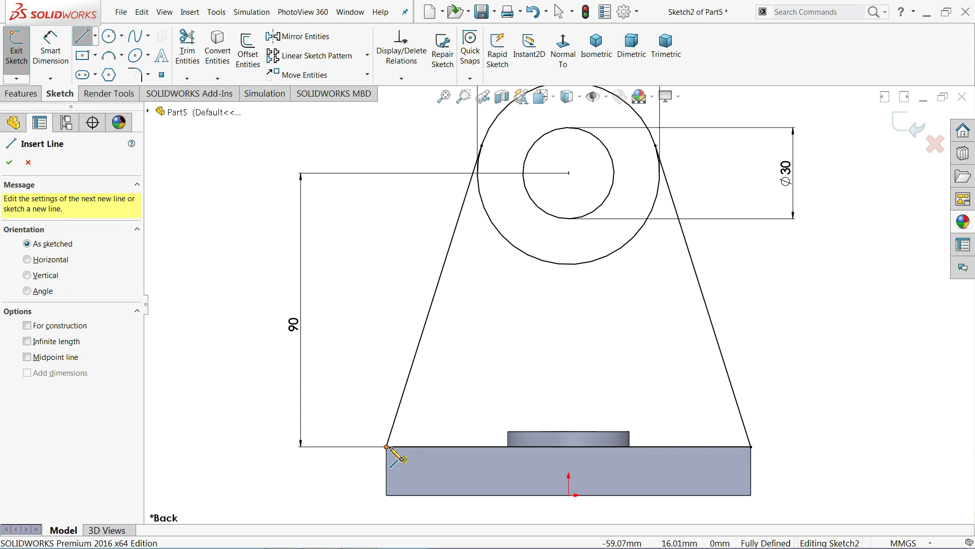
left_click_drag(386, 446, 386, 495)
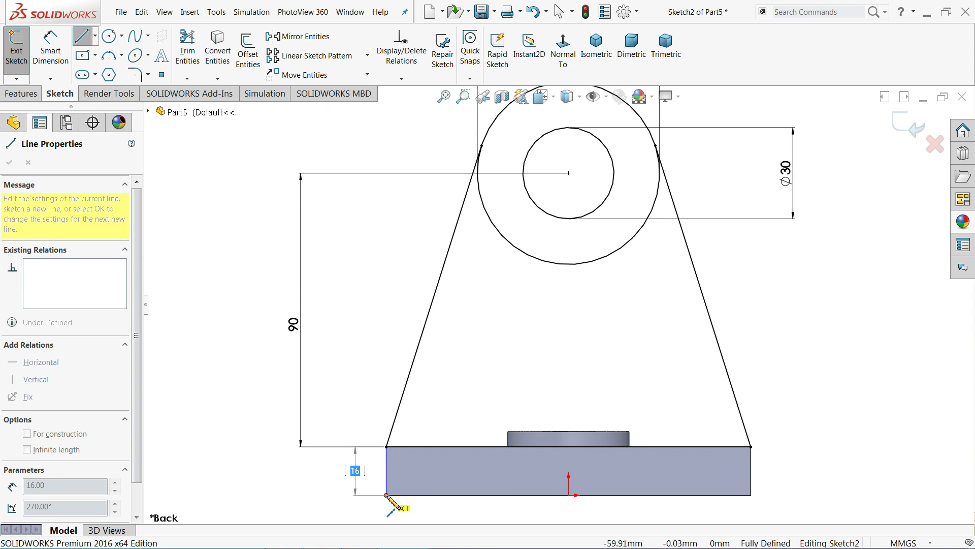
left_click(751, 495)
left_click(751, 446)
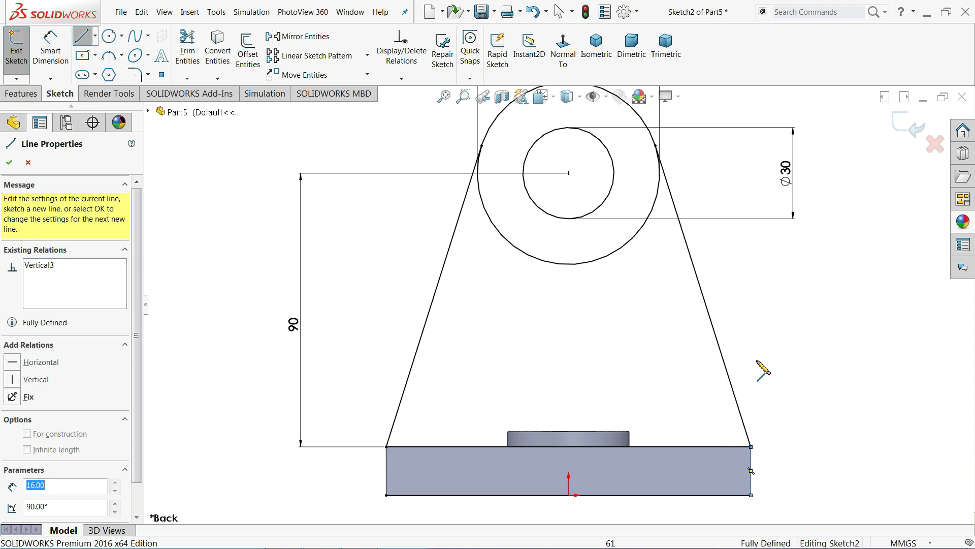
right_click(770, 328)
left_click(767, 320)
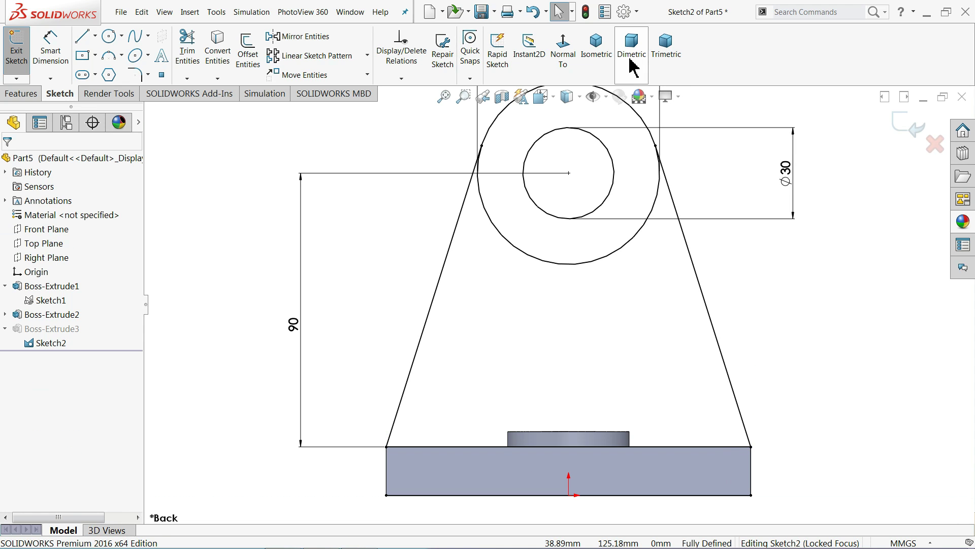
left_click(597, 51)
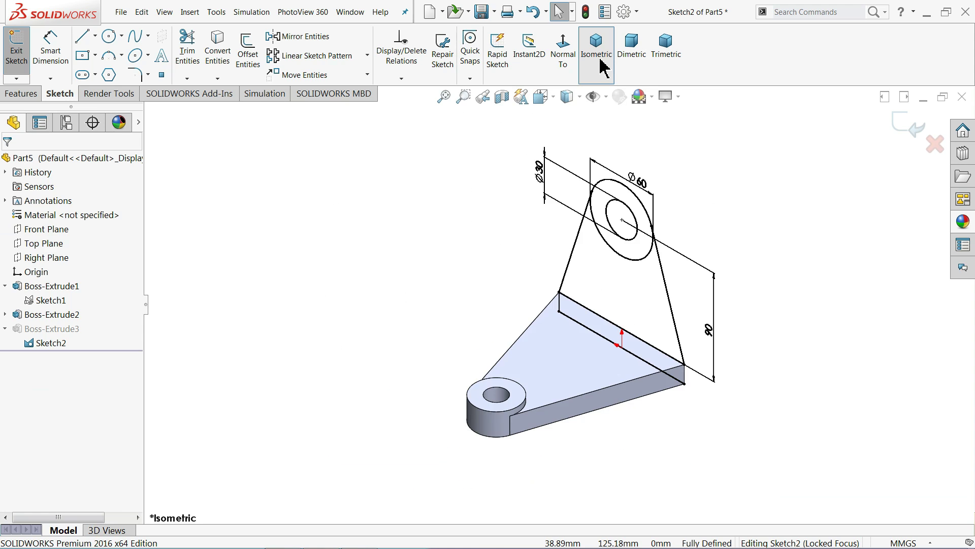
left_click(912, 124)
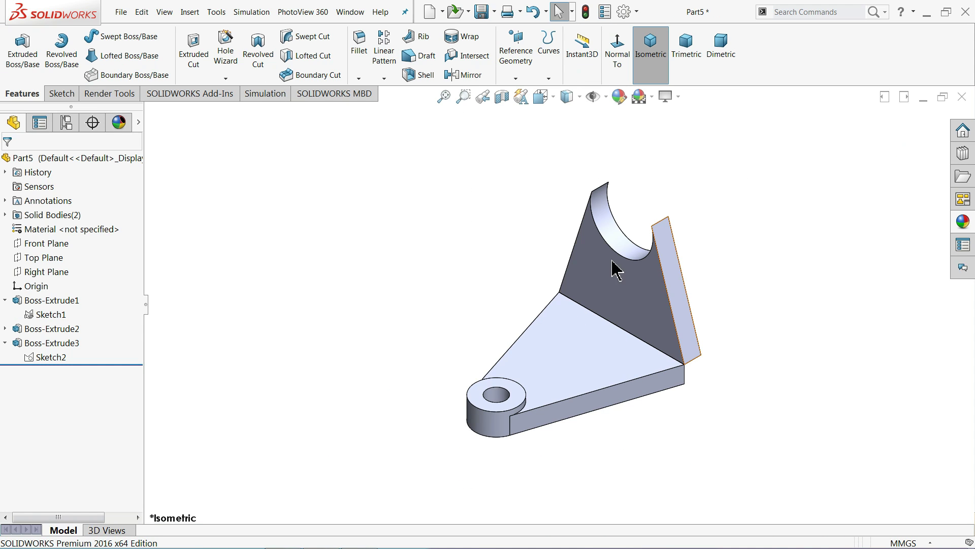
Edit the upright plate's extrusion to include the new rectangular region behind the base in its selected contours.
left_click(20, 347)
left_click(28, 320)
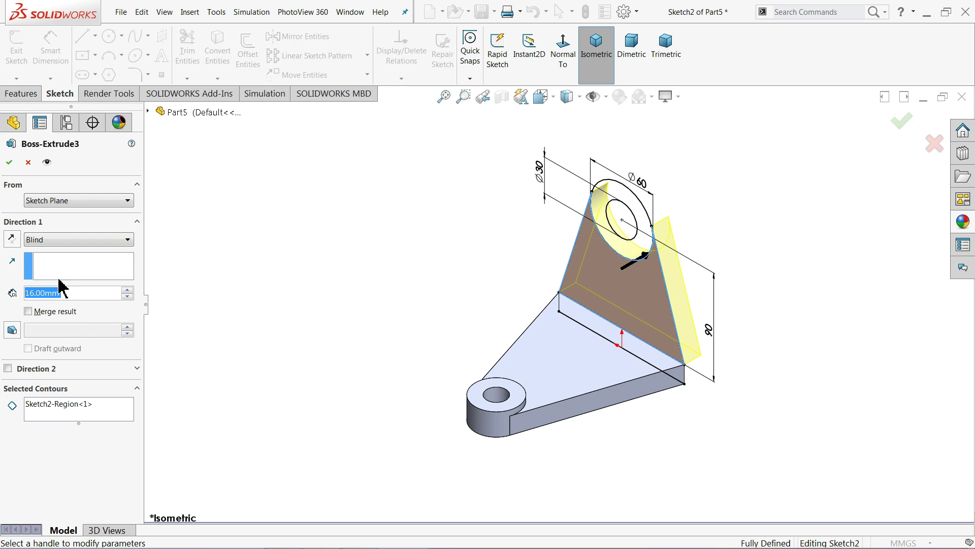
left_click(76, 413)
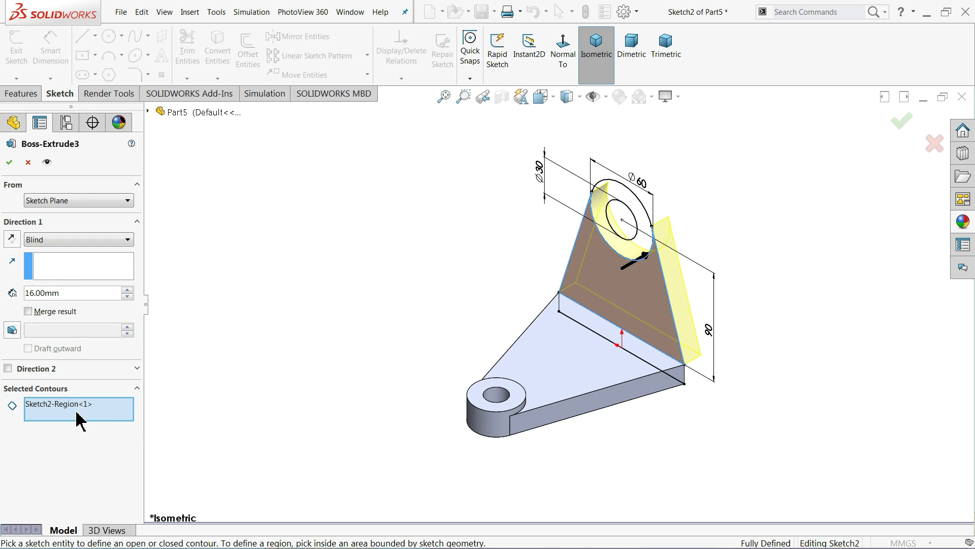
left_click(650, 358)
scroll(701, 265, "down", 4)
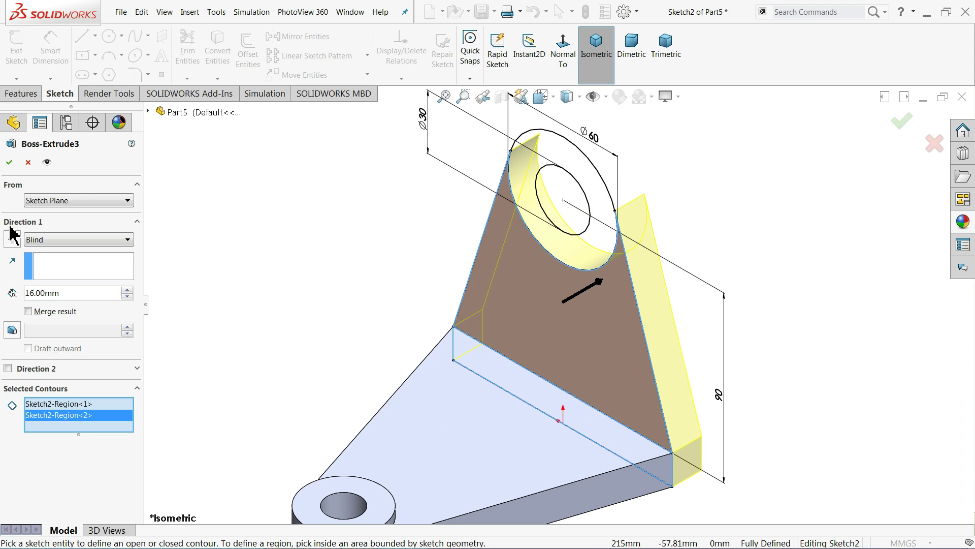
left_click(10, 162)
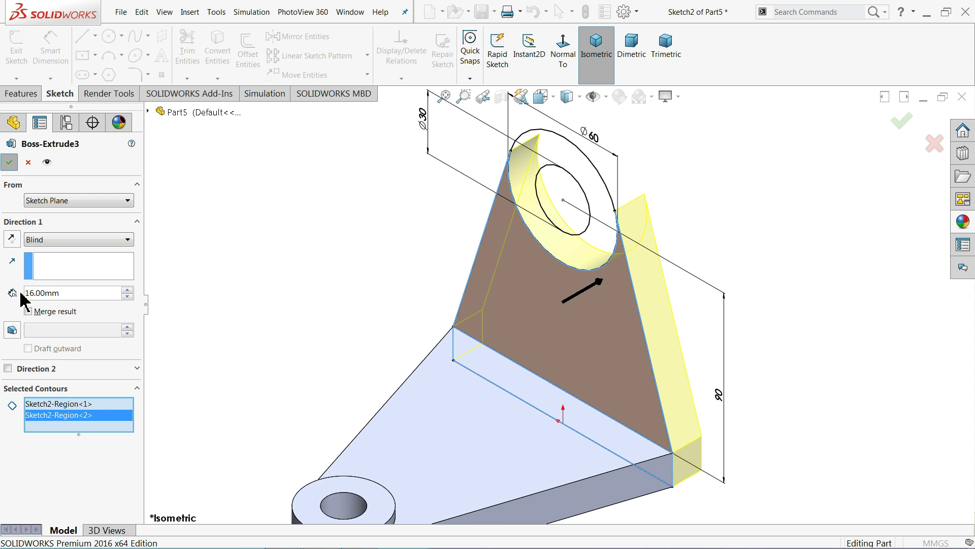
Reuse the upright plate's sketch to extrude the ring between its two circles 25 mm as a merged blind boss.
left_click(44, 357)
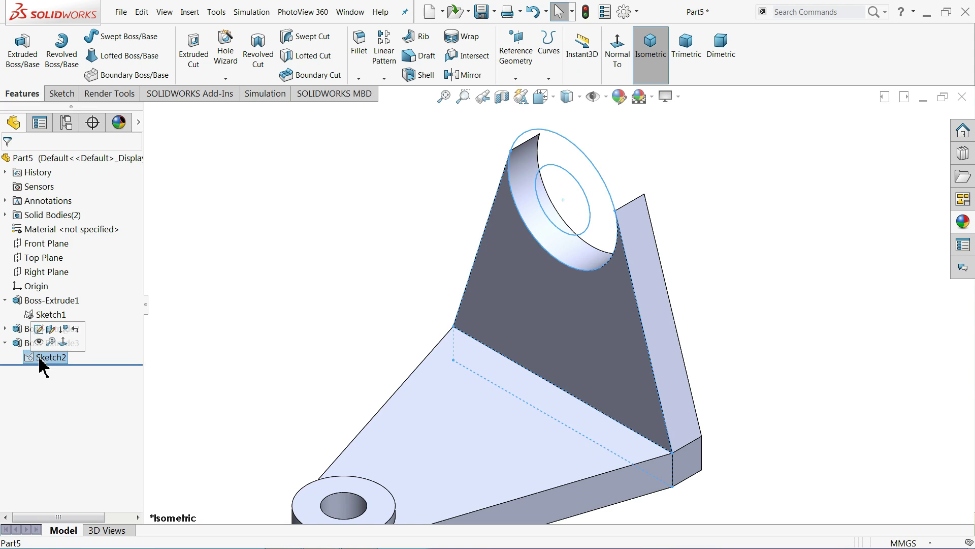
left_click(32, 59)
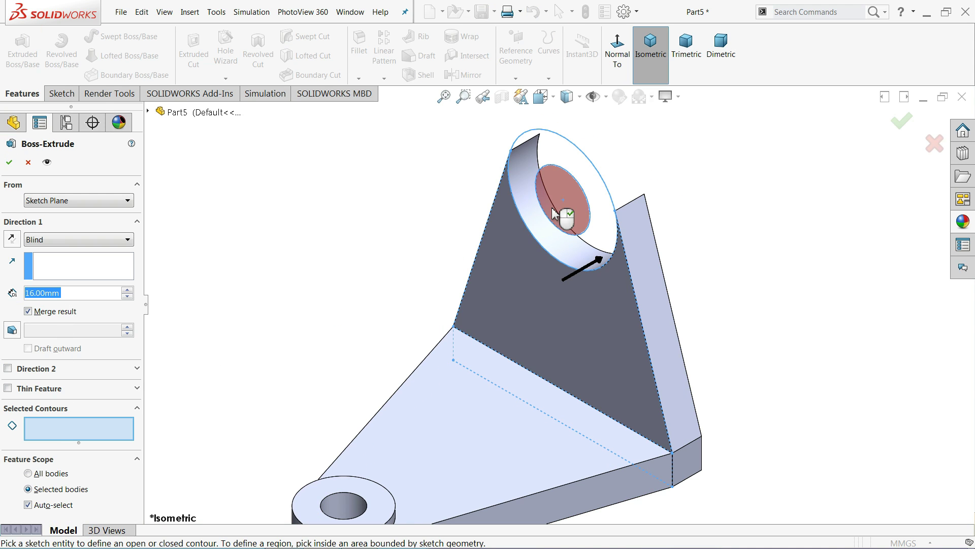
left_click(557, 148)
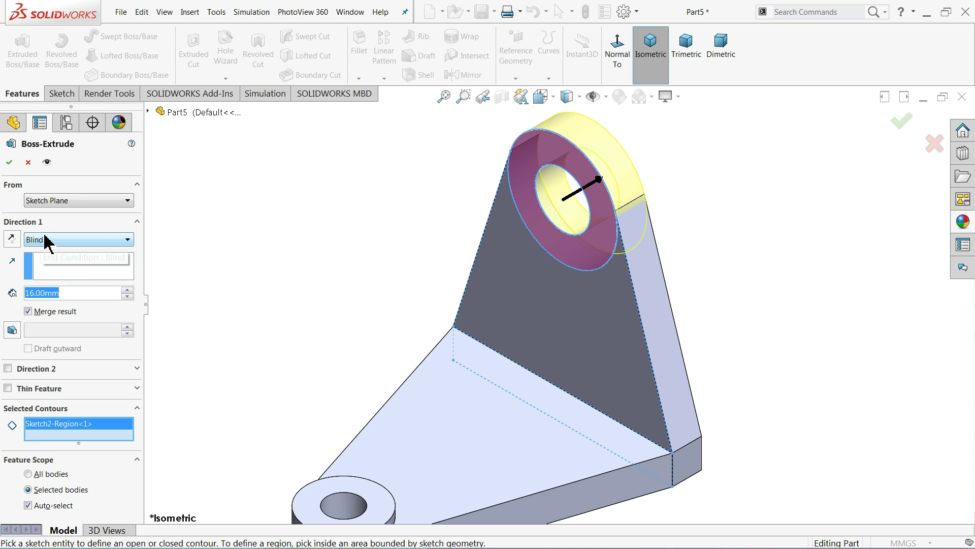
type("25")
key("Return")
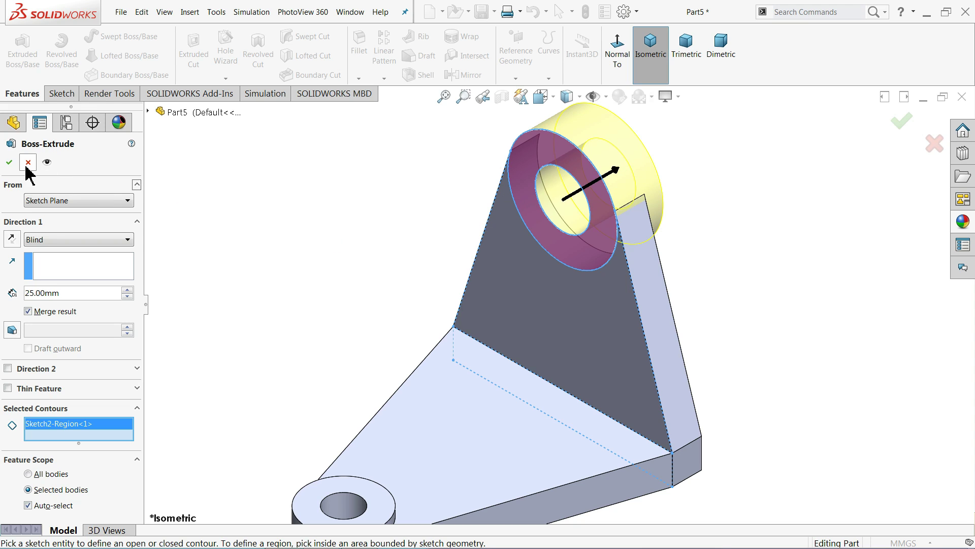
left_click(10, 162)
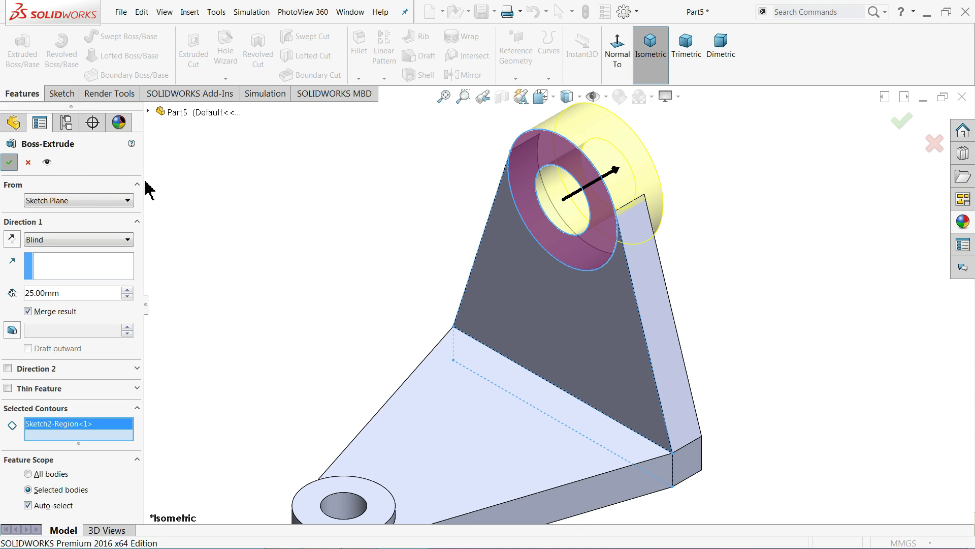
left_click(369, 244)
key("f")
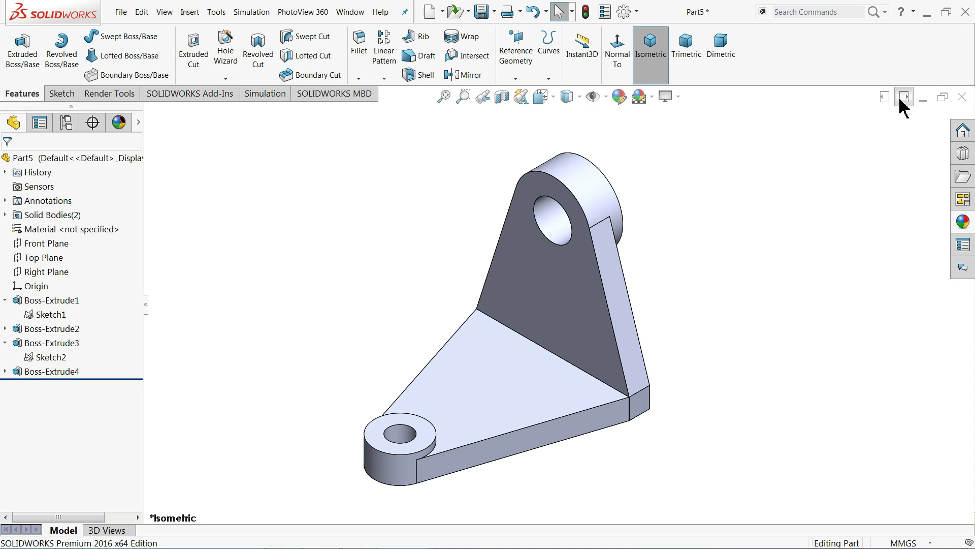
Check the middle boss in the reference drawing and start a sketch on the Right Plane, viewed normal to it.
left_click(929, 15)
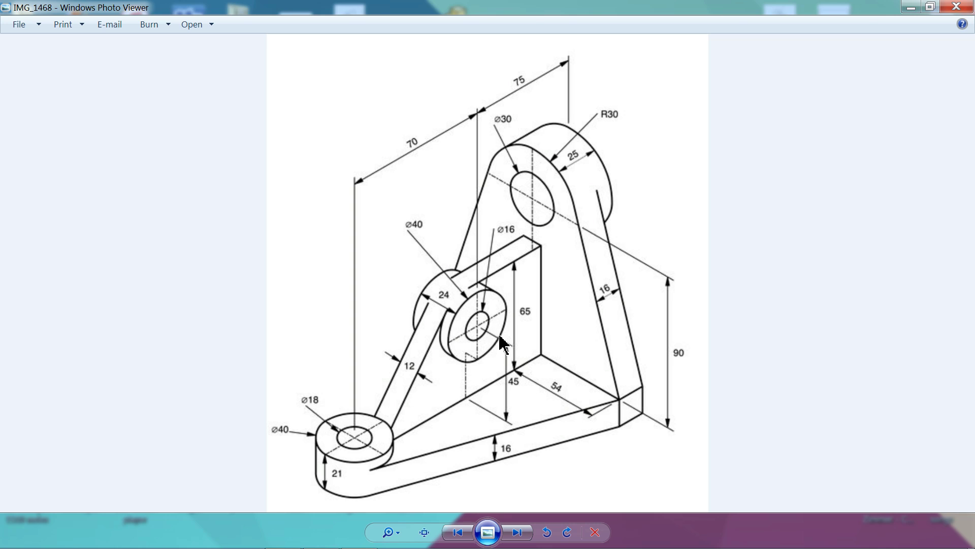
key("alt+Tab")
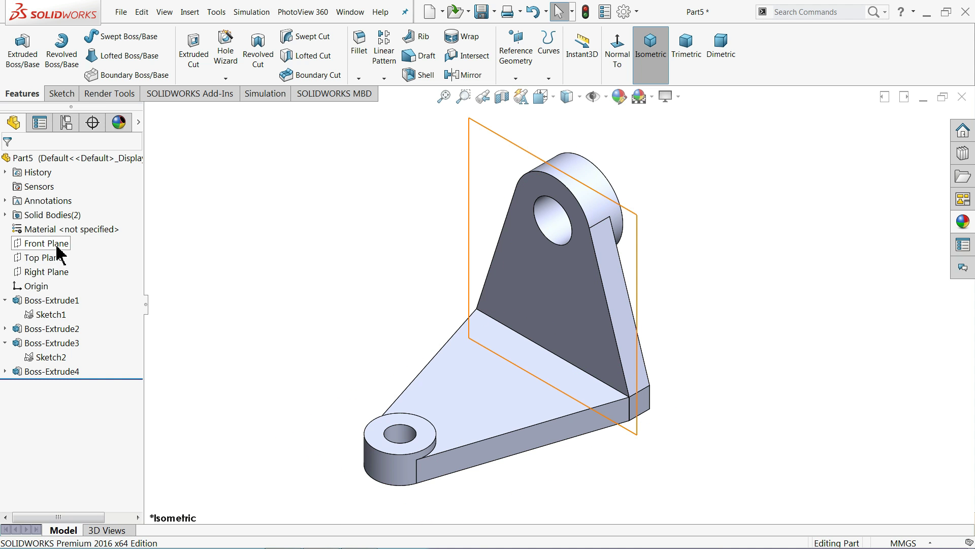
left_click(46, 272)
left_click(56, 258)
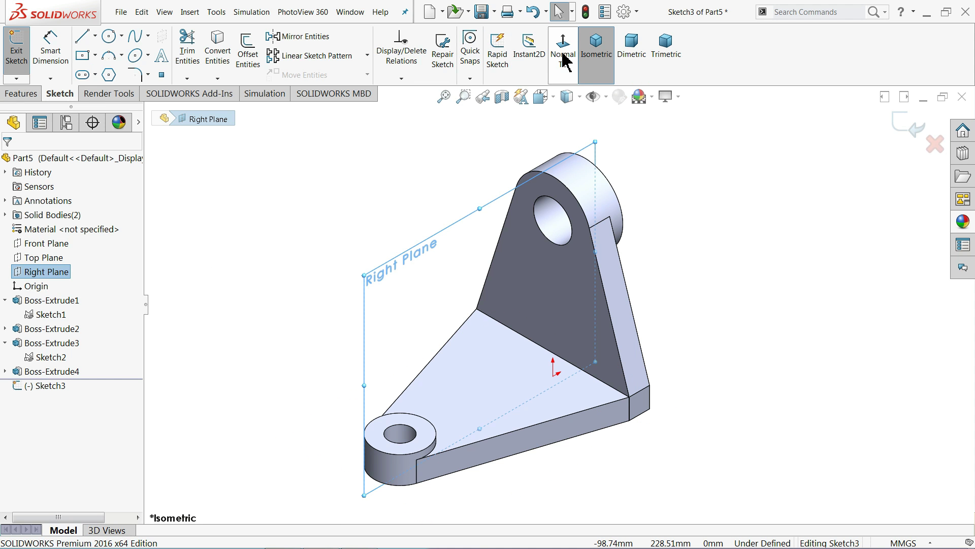
left_click(561, 54)
Sketch two concentric circles above the base, about 39 mm and 19 mm in diameter, for the middle boss.
left_click(109, 36)
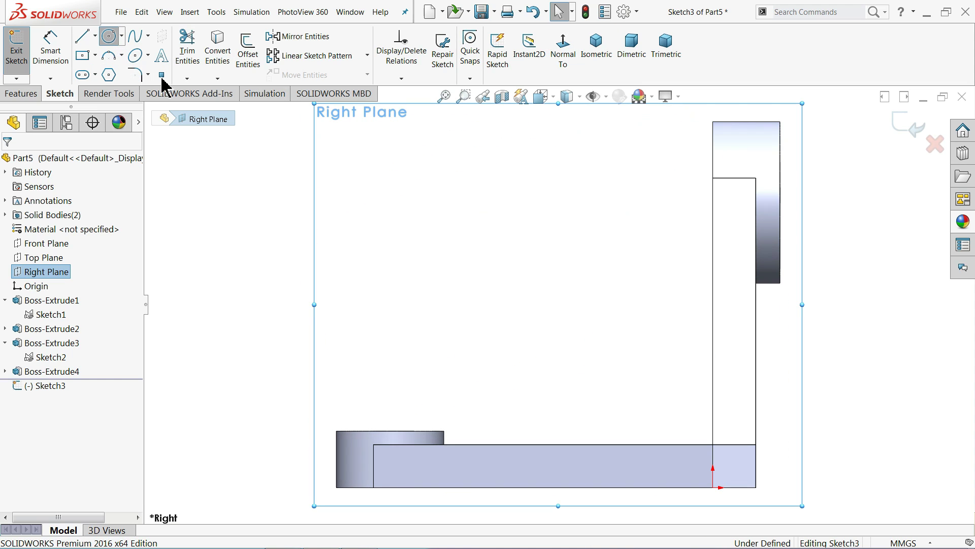
left_click(537, 283)
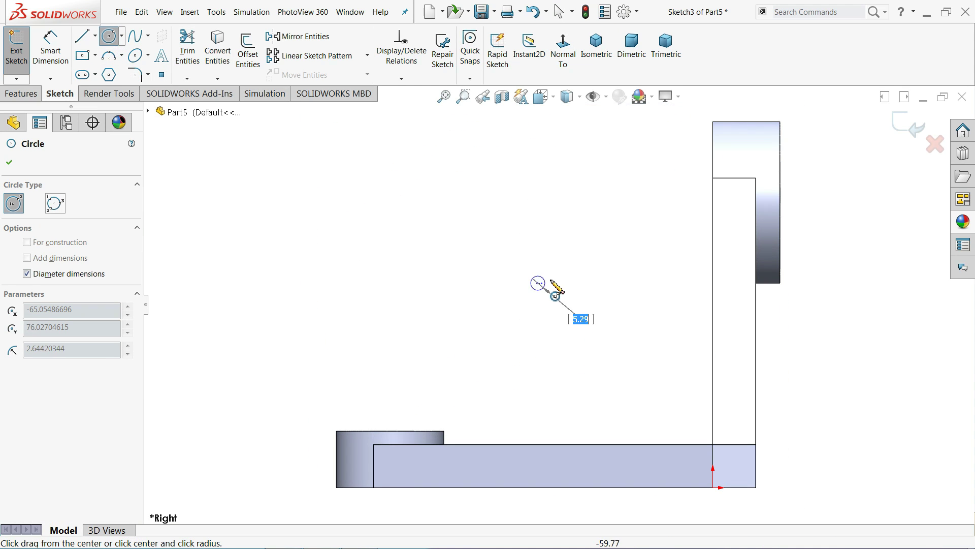
left_click(587, 265)
left_click(539, 283)
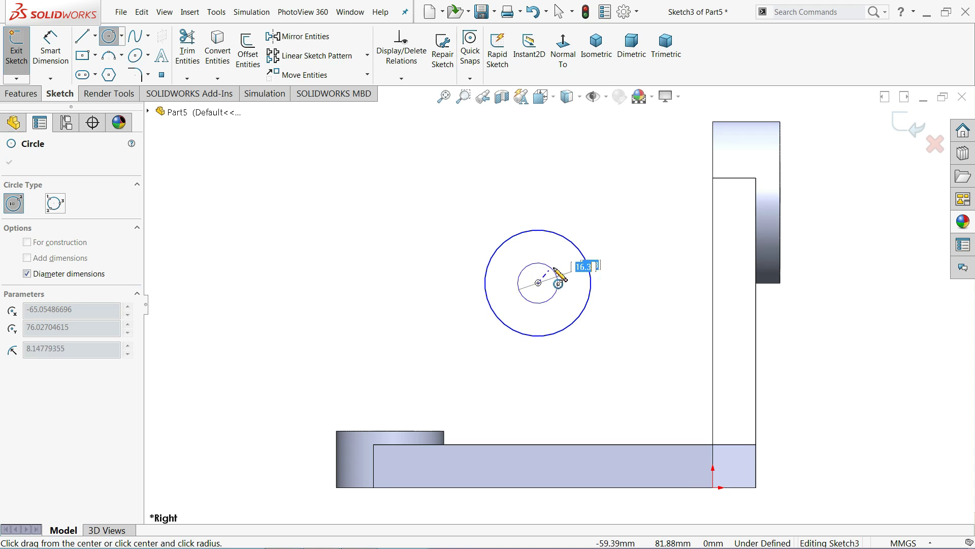
left_click(561, 272)
Dimension the middle boss's outer circle to 40 mm and its inner circle to 16 mm in diameter.
left_click(51, 50)
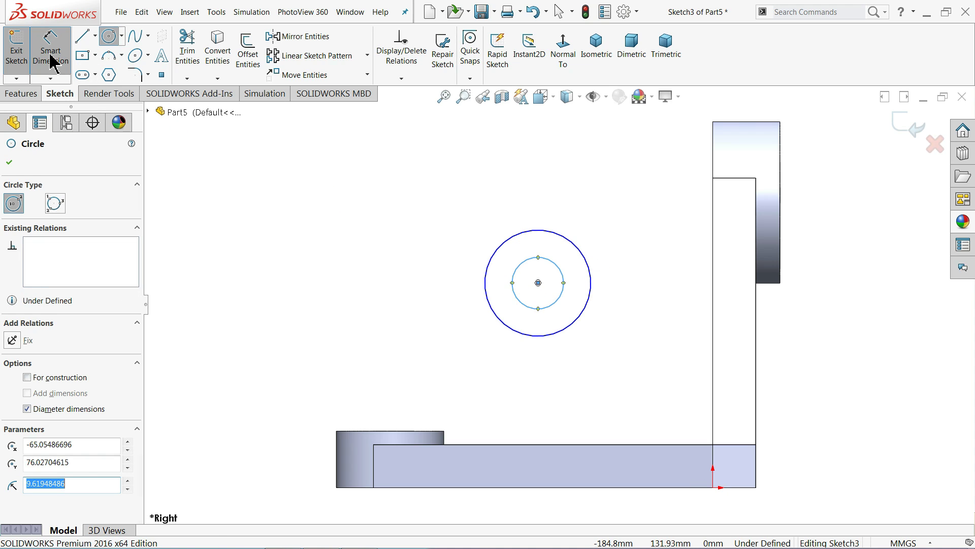
left_click(520, 237)
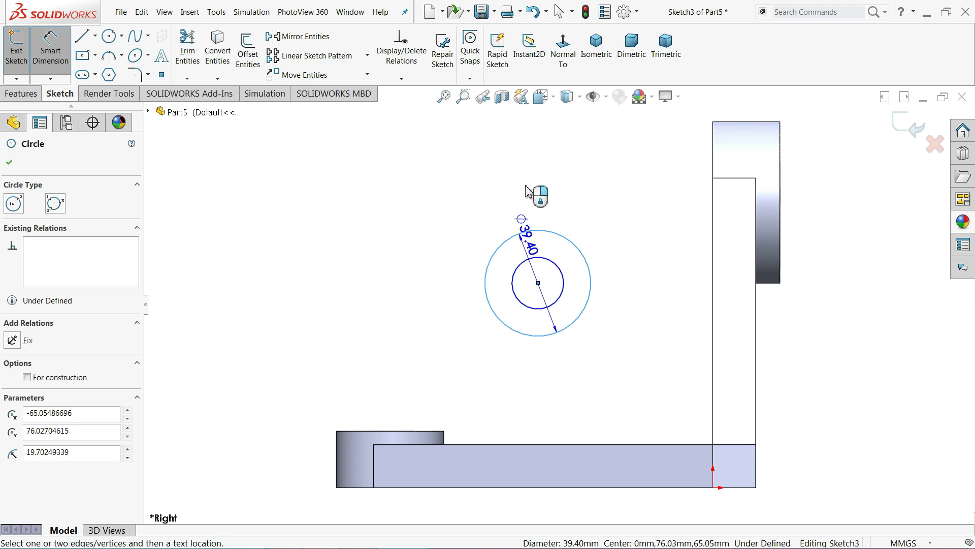
left_click(527, 190)
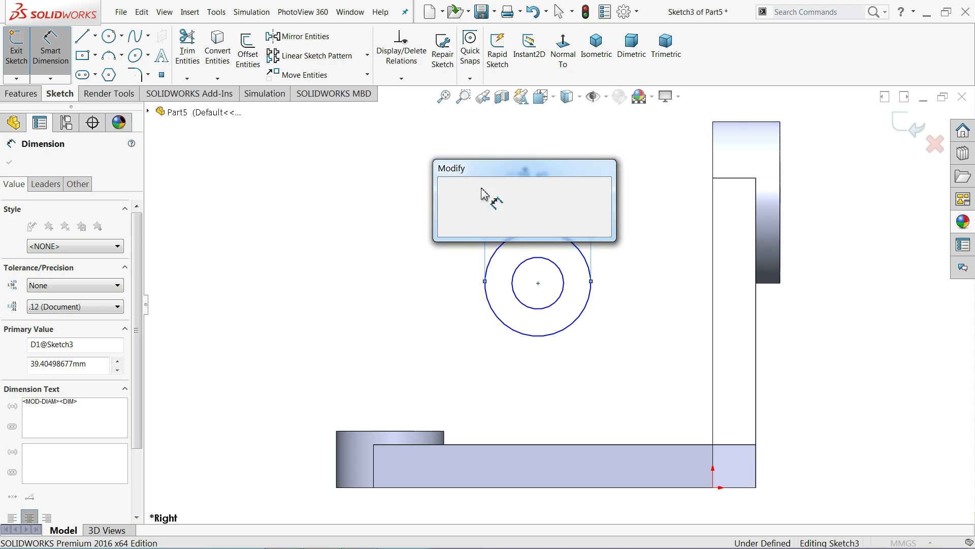
type("40")
key("Return")
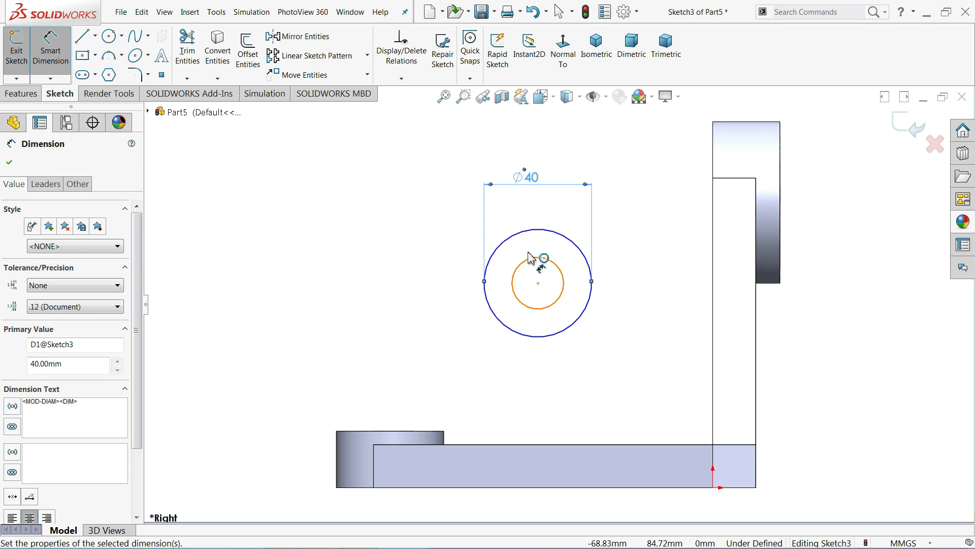
left_click(533, 258)
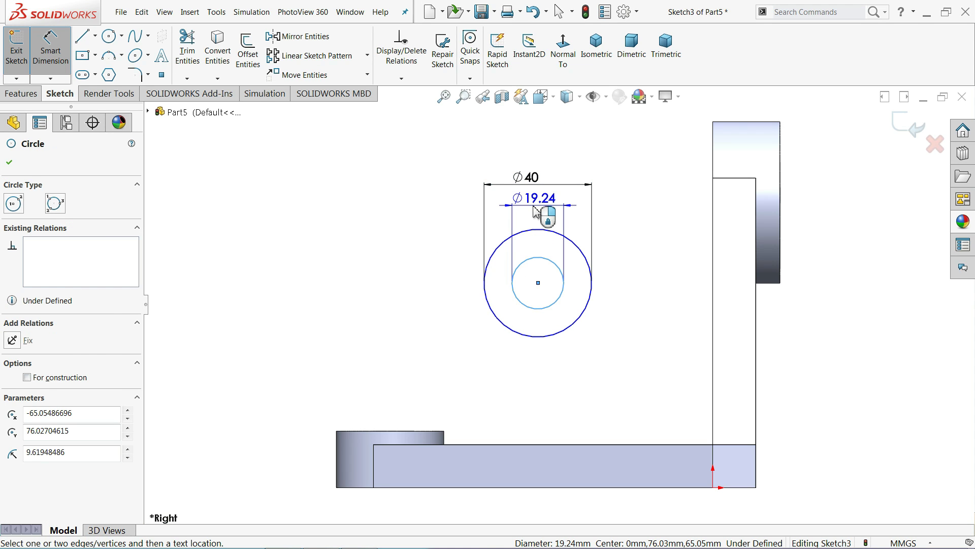
left_click(534, 211)
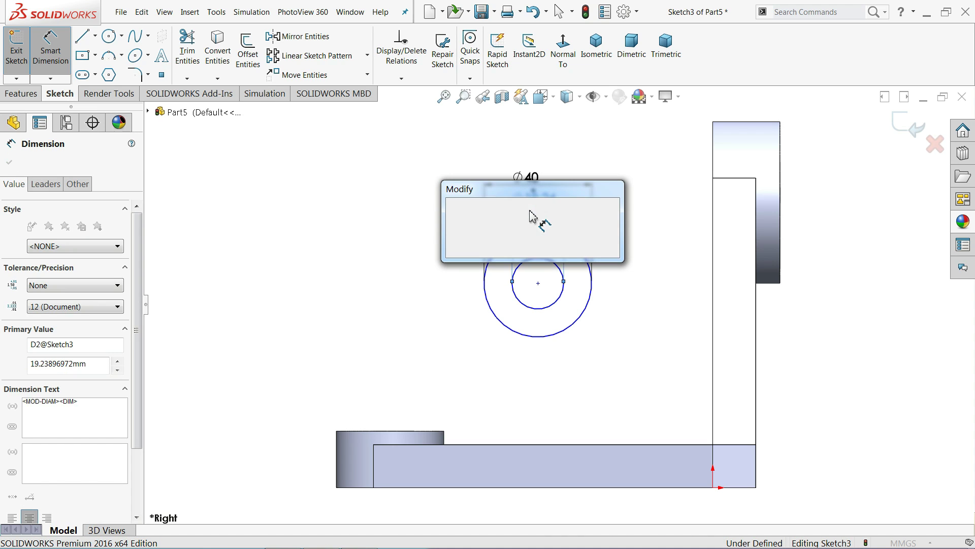
left_click(456, 208)
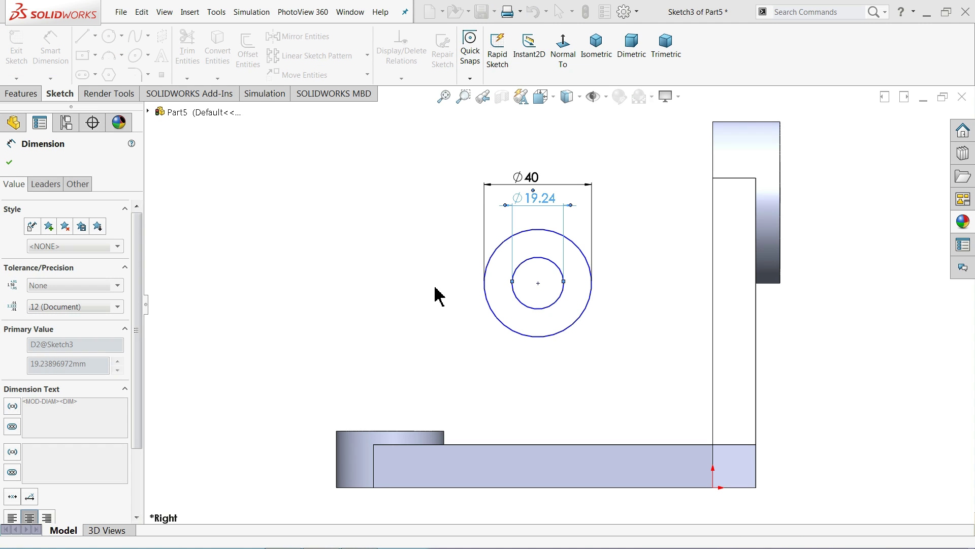
Dimension the height of the circles' centre above the base's top edge as 45 mm.
left_click(538, 283)
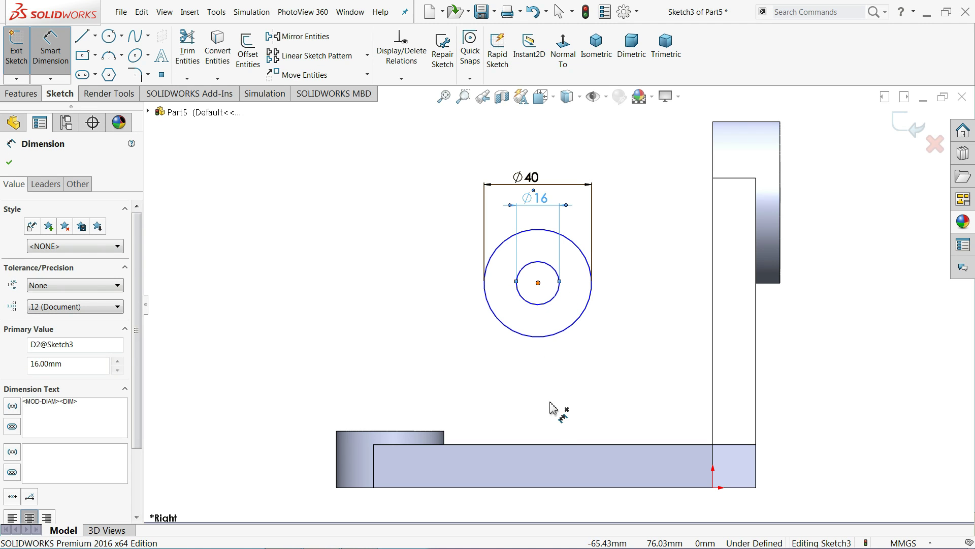
left_click(548, 445)
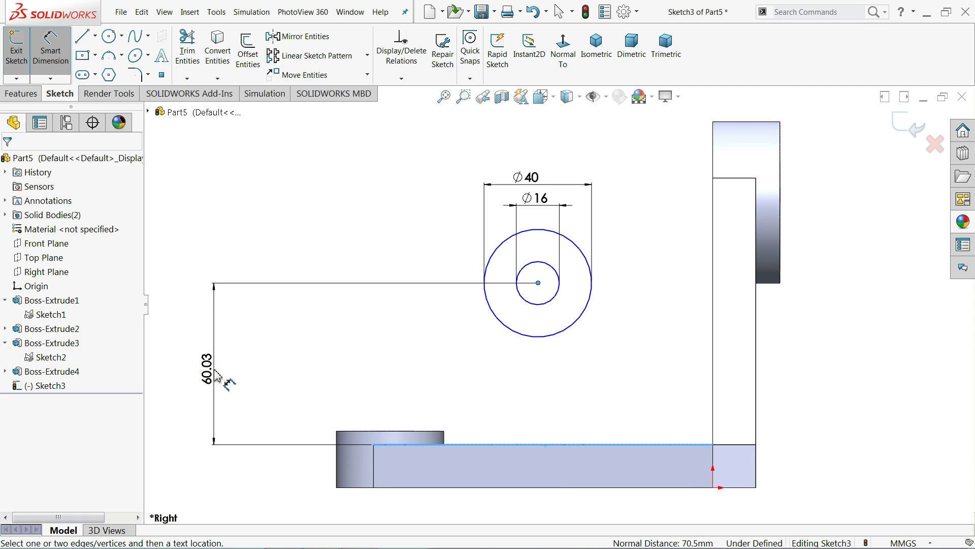
left_click(217, 376)
type("45")
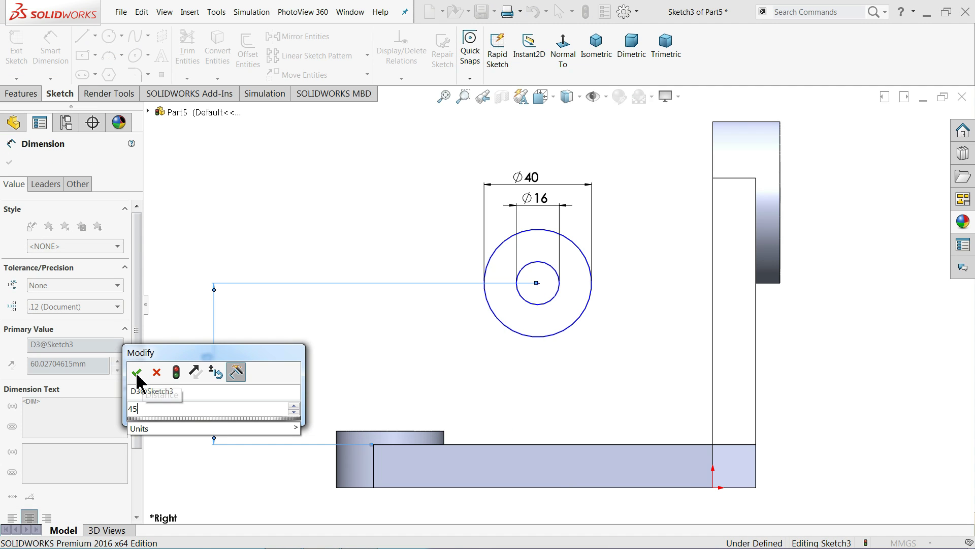
left_click(136, 374)
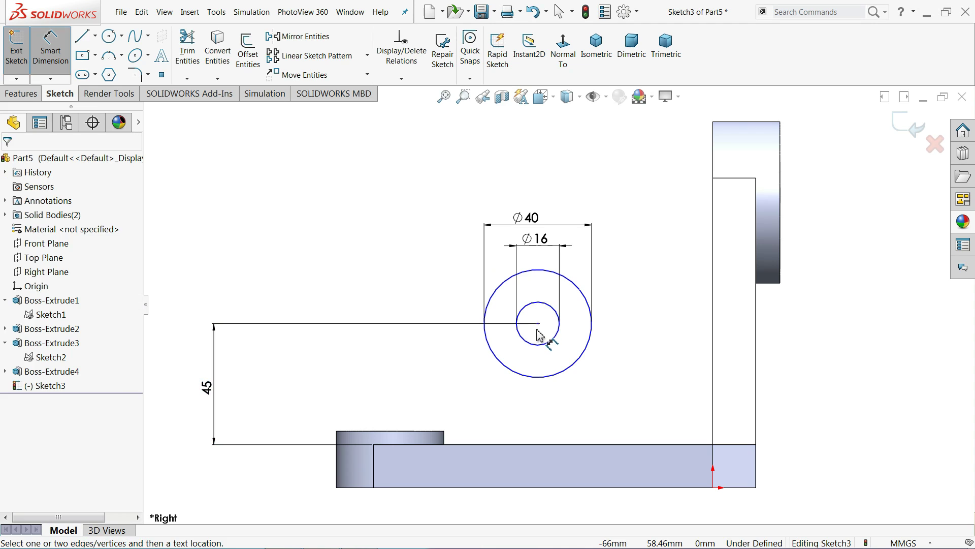
Dimension the horizontal distance from the circles' centre to the upright plate's front edge as 50 mm.
left_click(538, 324)
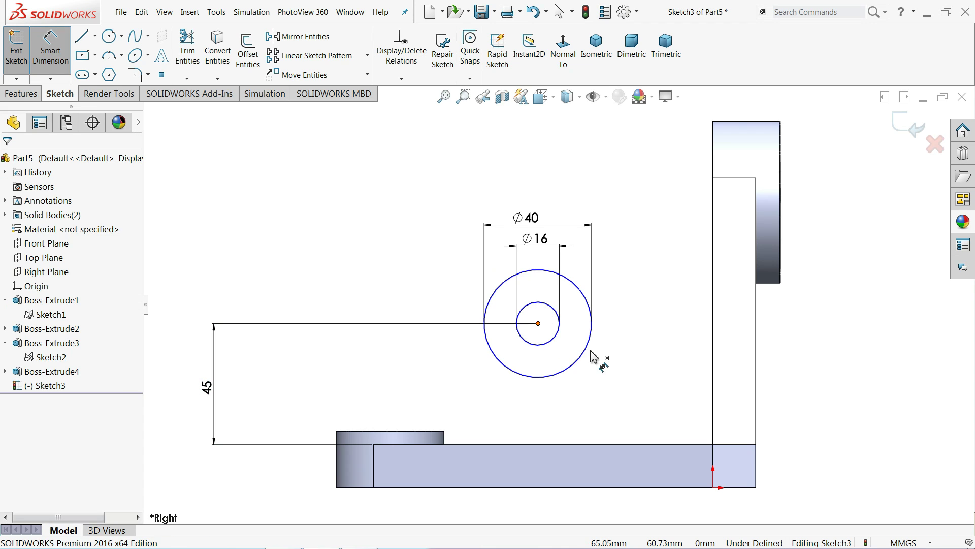
left_click(714, 388)
left_click(630, 153)
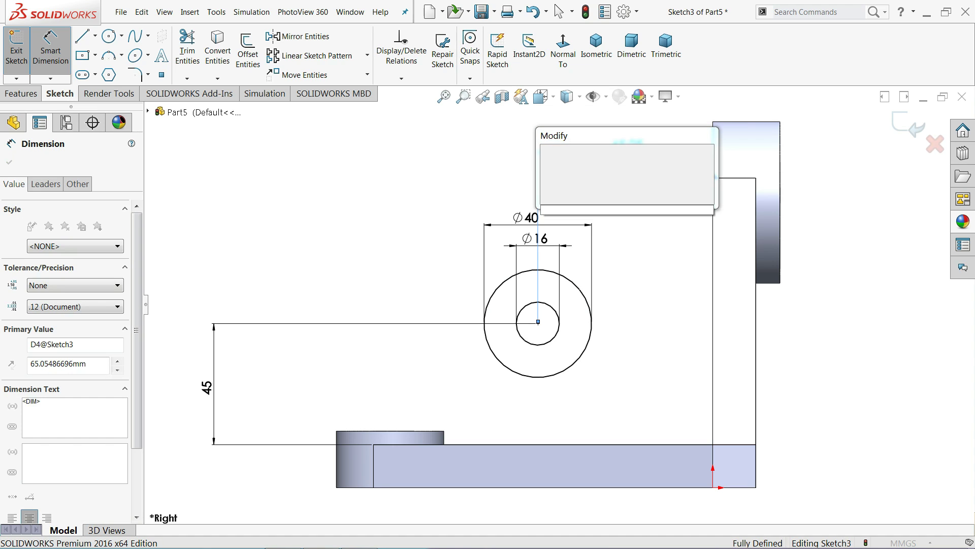
type("50")
left_click(550, 156)
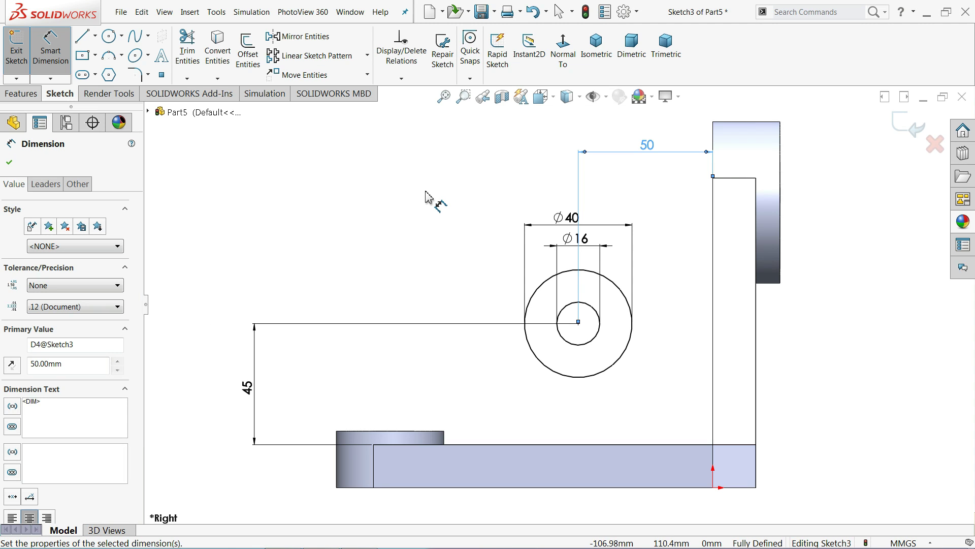
Draw a horizontal line from the upright plate's front edge to the topmost point of the outer circle.
left_click(84, 36)
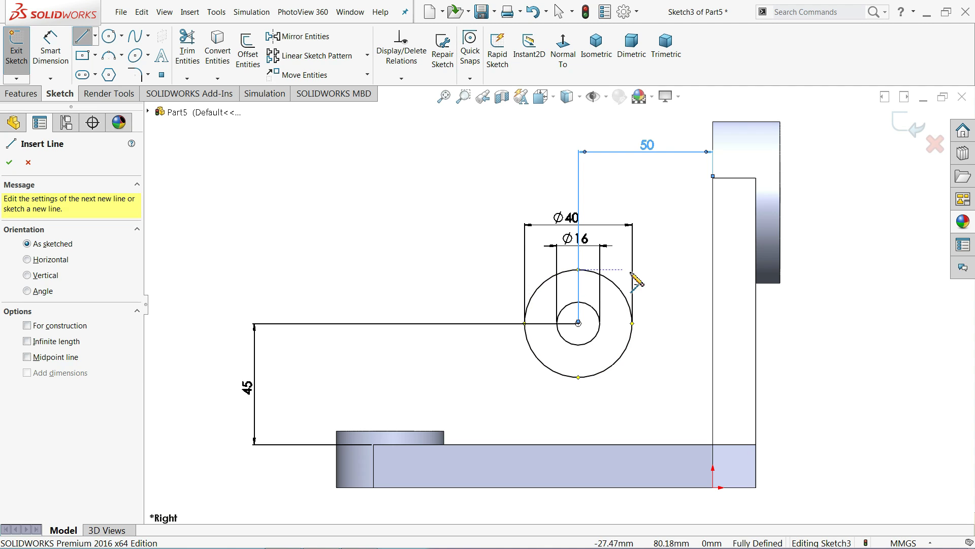
left_click(713, 269)
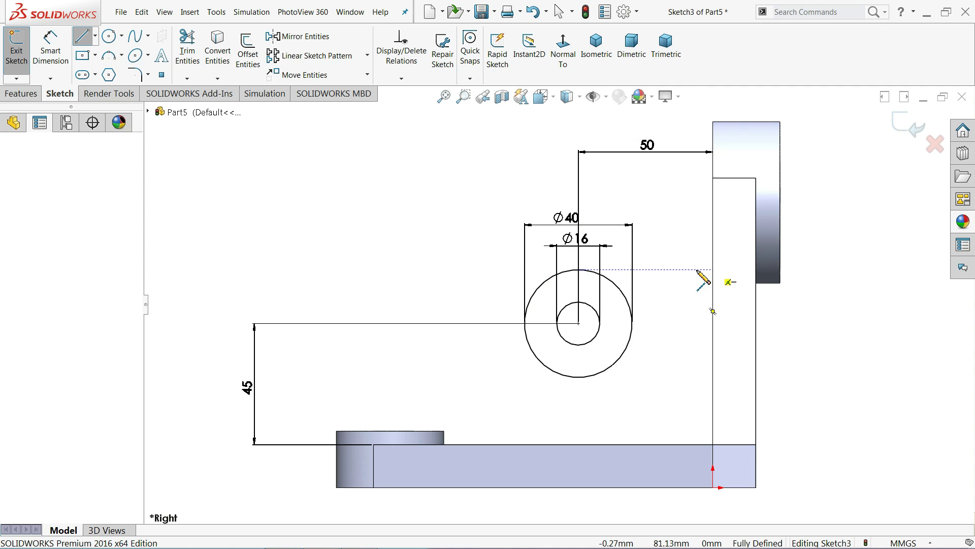
left_click(578, 270)
right_click(460, 264)
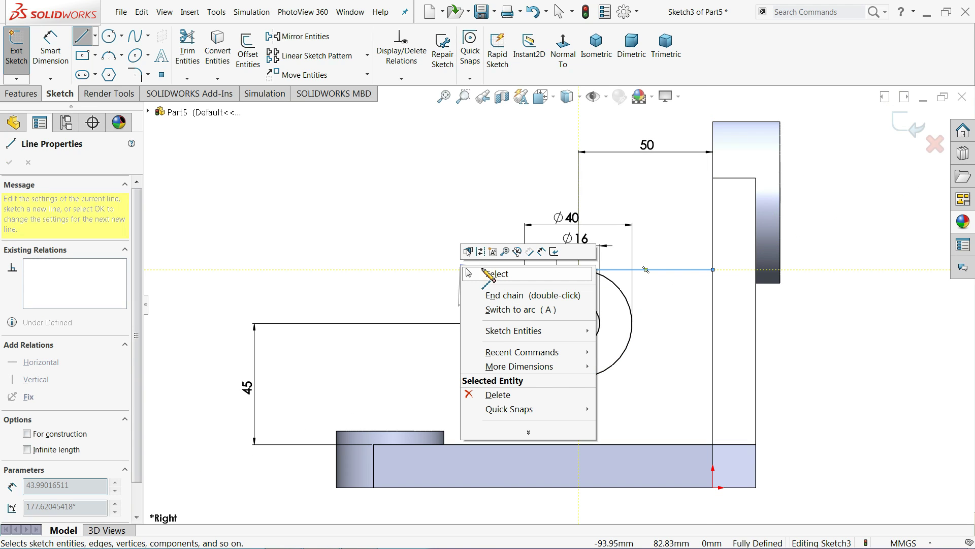
left_click(490, 277)
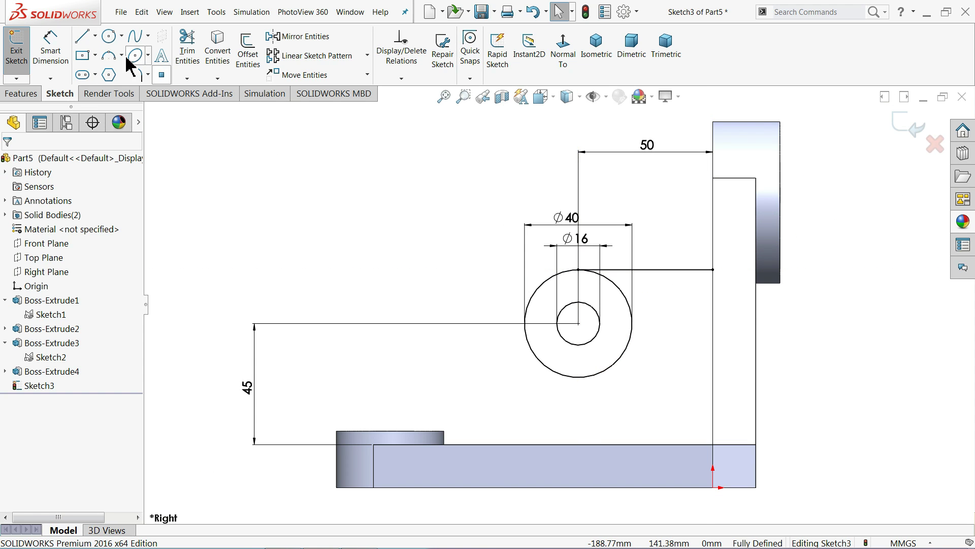
Draw a slanted line from the outer circle down to the base's top edge beside the low front boss.
key("l")
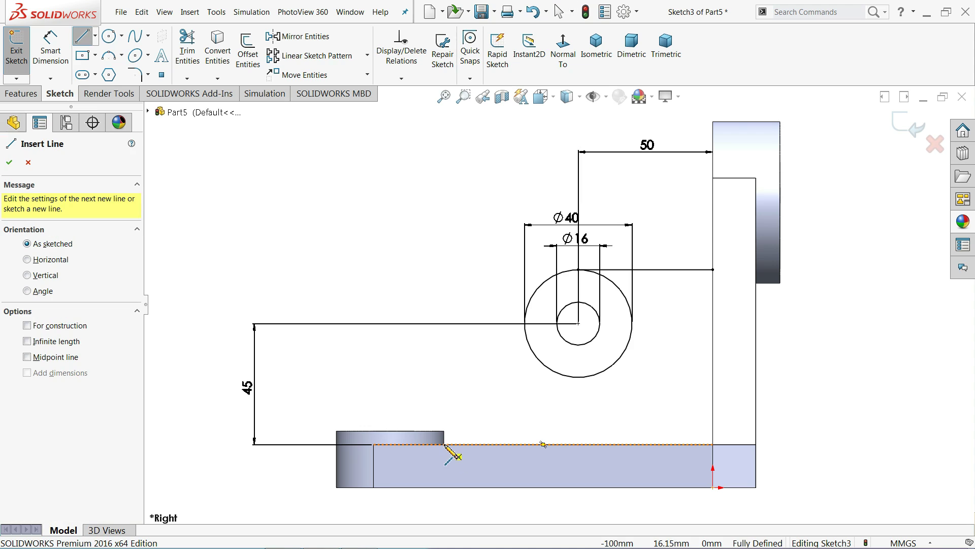
left_click(531, 298)
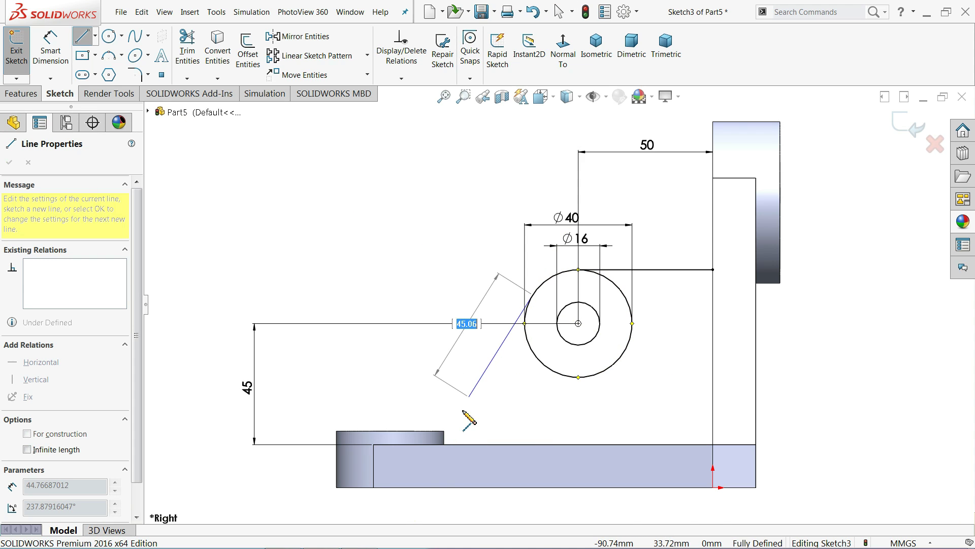
left_click(446, 445)
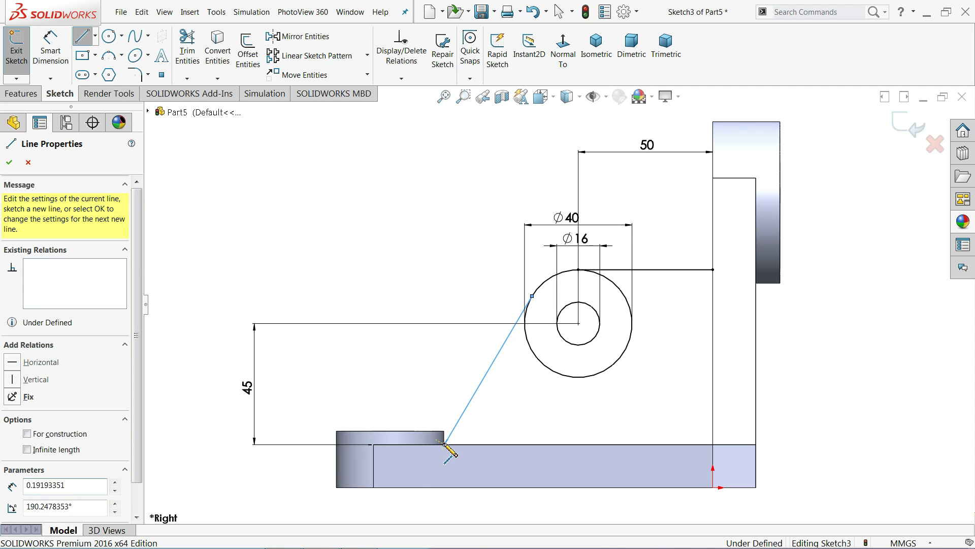
right_click(407, 342)
left_click(444, 350)
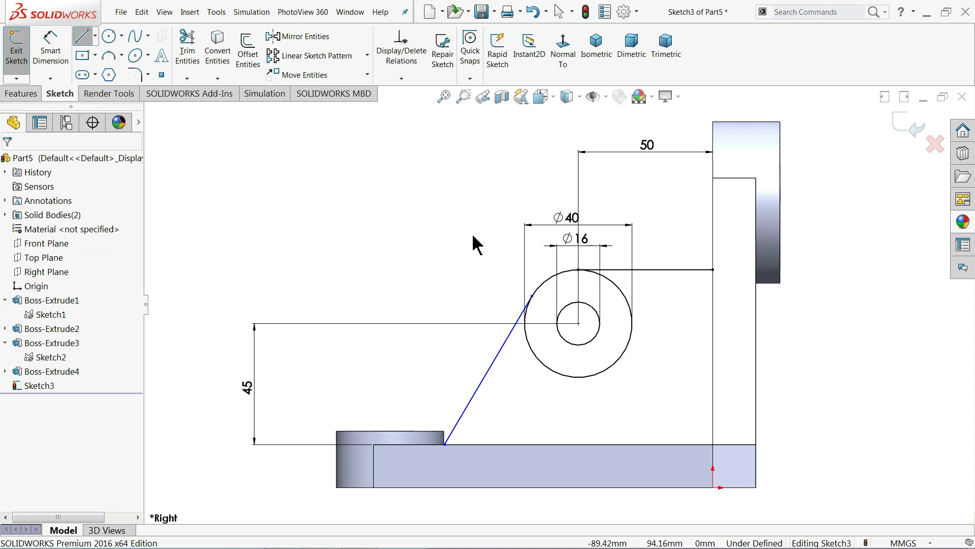
Draw a horizontal centerline along the base's top edge from the slanted line's lower end to the base's front vertical edge.
middle_click_drag(473, 240, 476, 322)
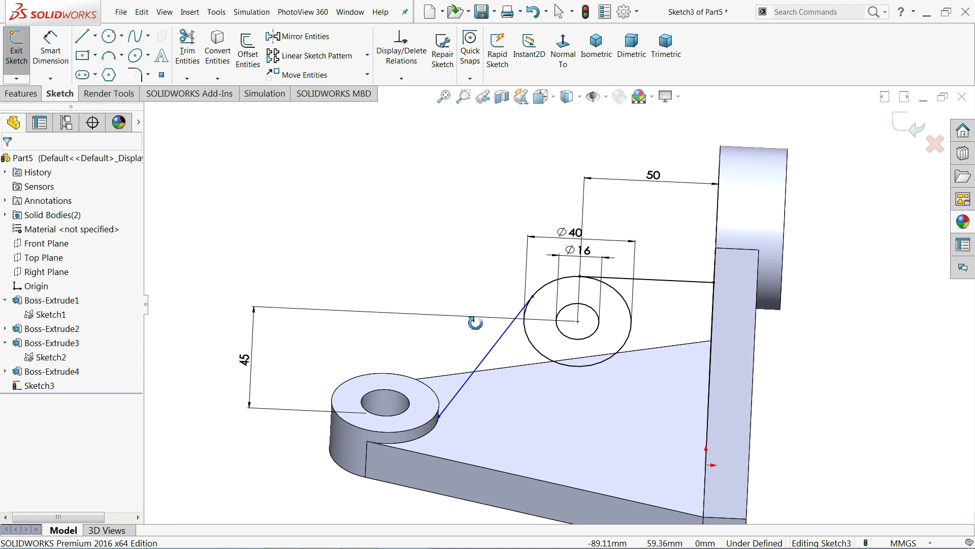
left_click(563, 55)
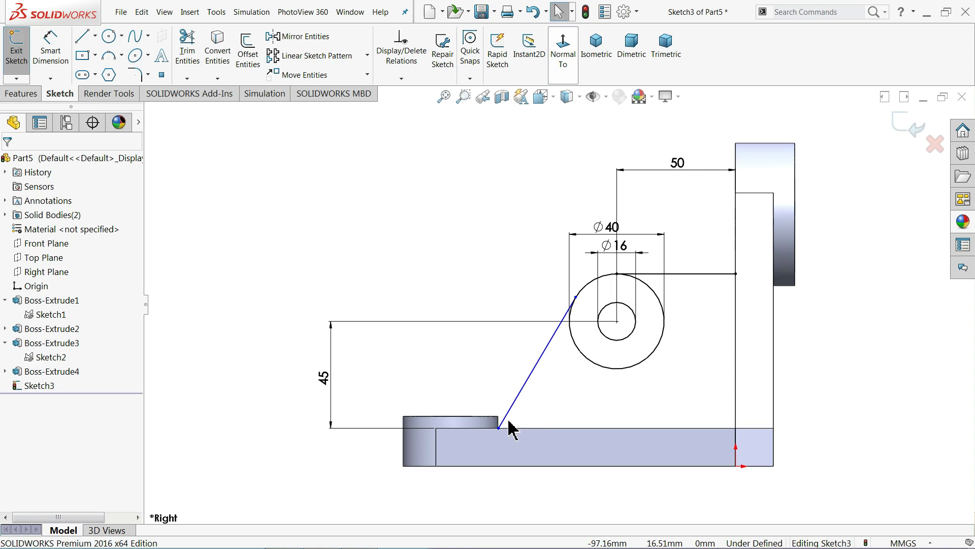
scroll(510, 429, "down", 4)
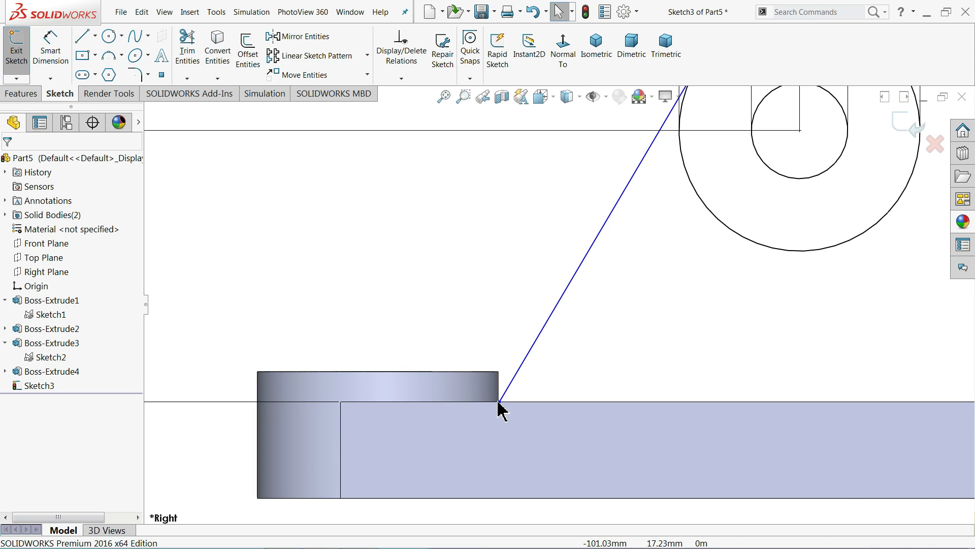
left_click(95, 36)
left_click(102, 67)
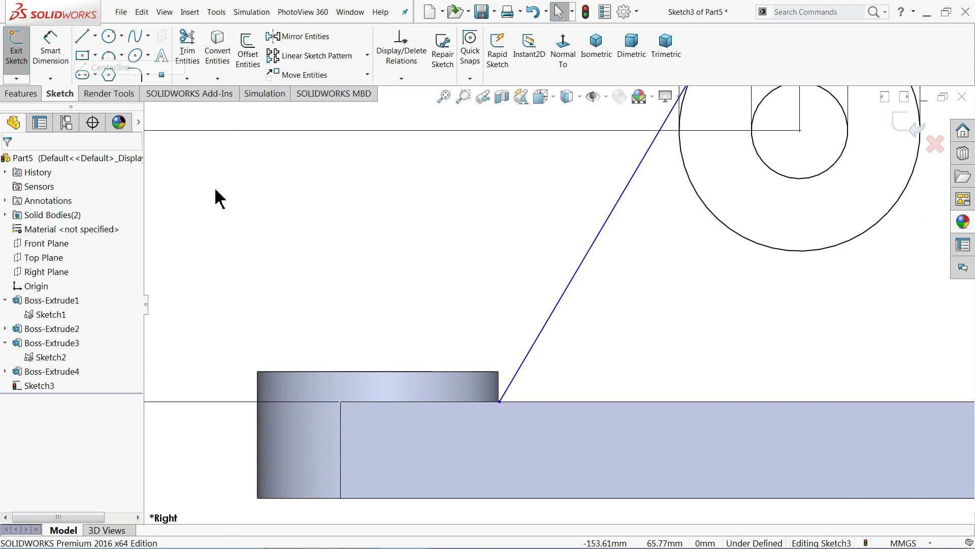
left_click(504, 405)
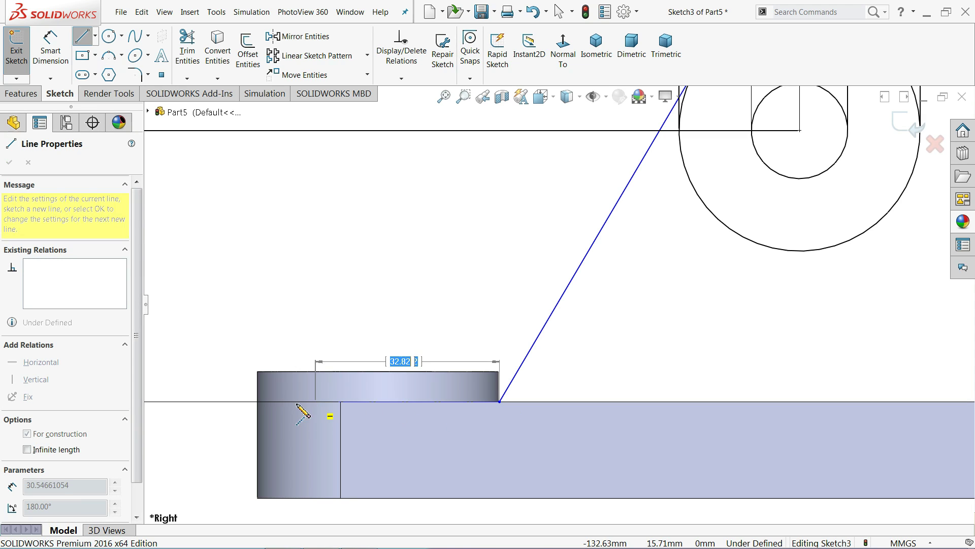
left_click(340, 403)
right_click(353, 287)
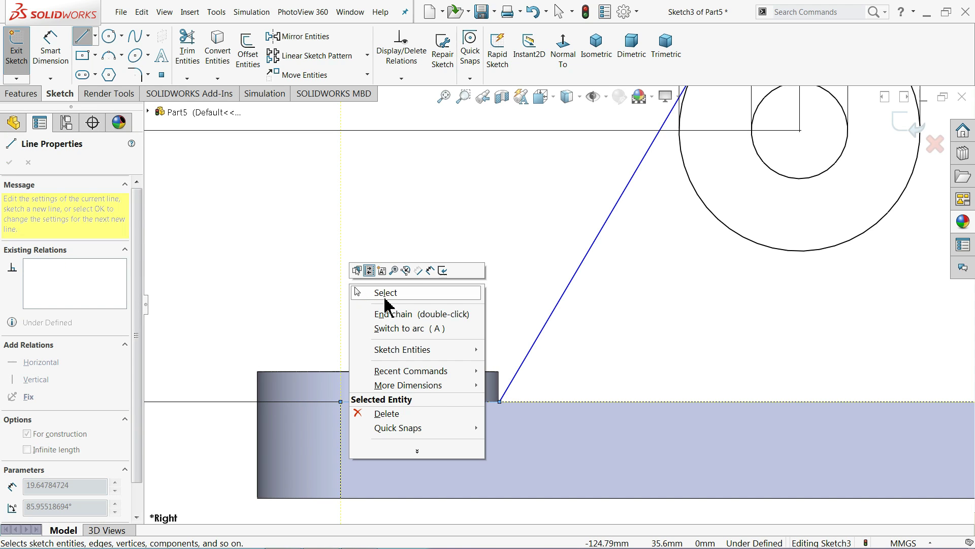
left_click(390, 289)
scroll(513, 411, "down", 2)
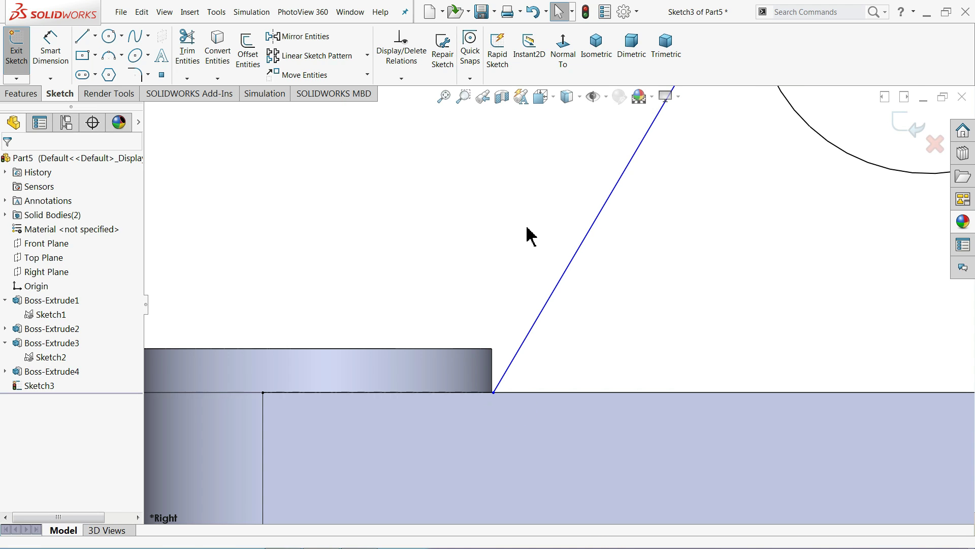
Add a Pierce relation between the slanted line's lower endpoint and the circular bottom edge of the low front boss's raised rim.
middle_click_drag(528, 235, 528, 307)
scroll(500, 360, "down", 3)
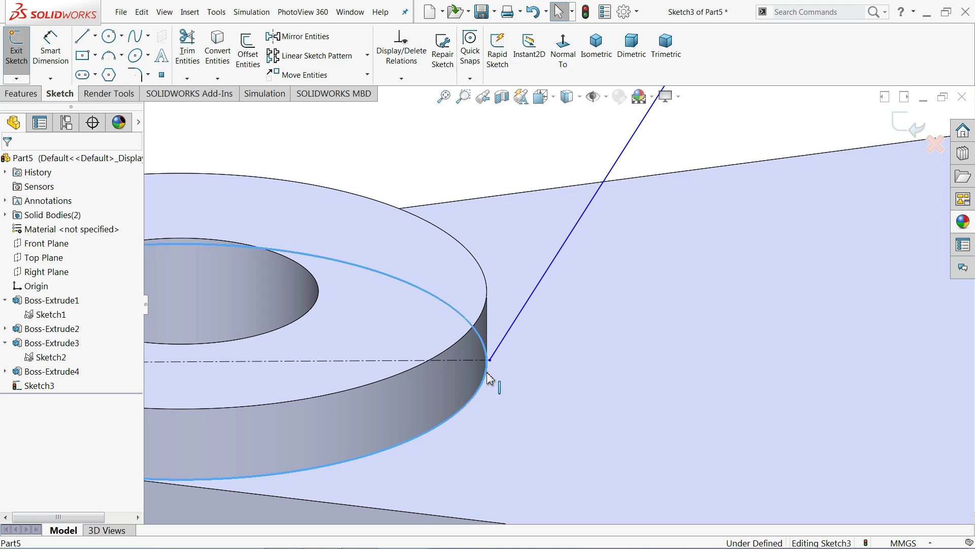
left_click(479, 399)
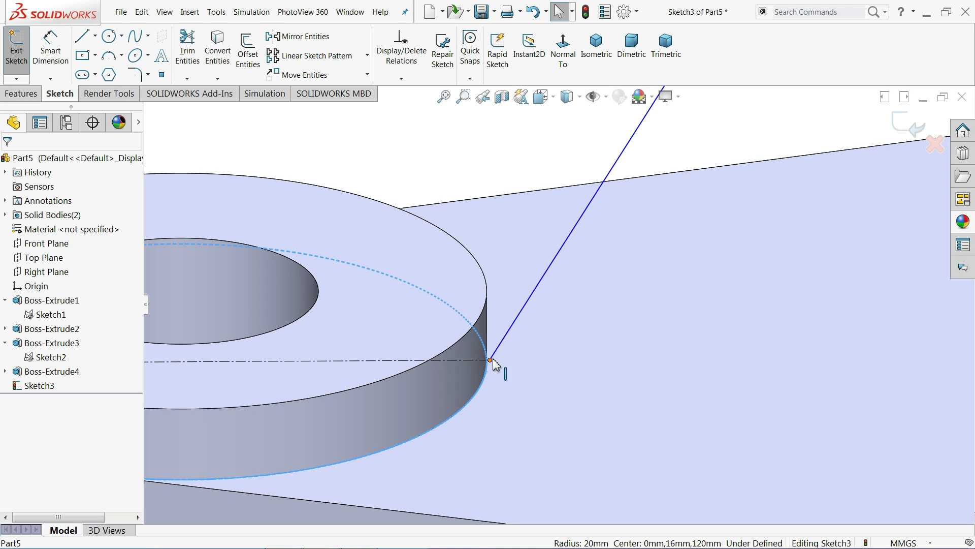
left_click(490, 360, "ctrl")
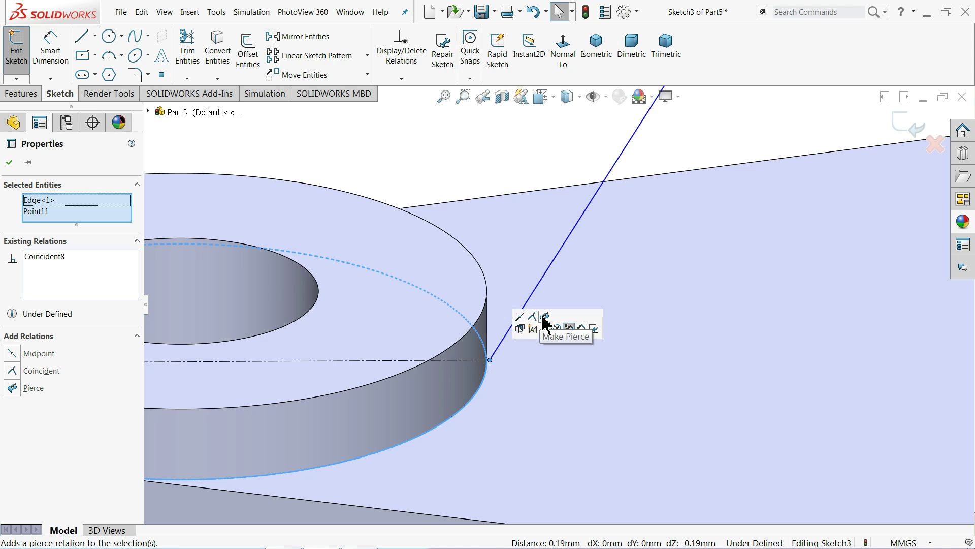
left_click(545, 317)
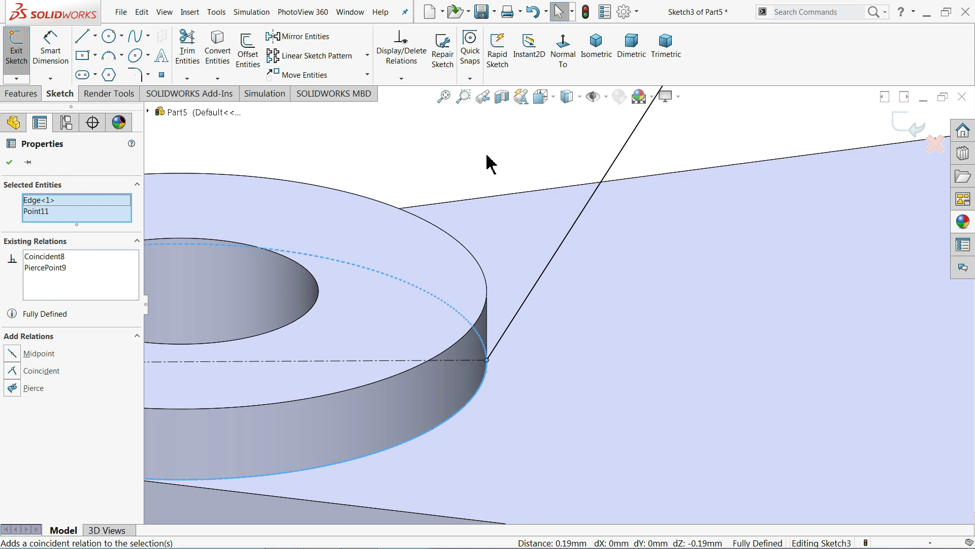
key("Escape")
scroll(569, 204, "up", 1)
scroll(571, 206, "up", 3)
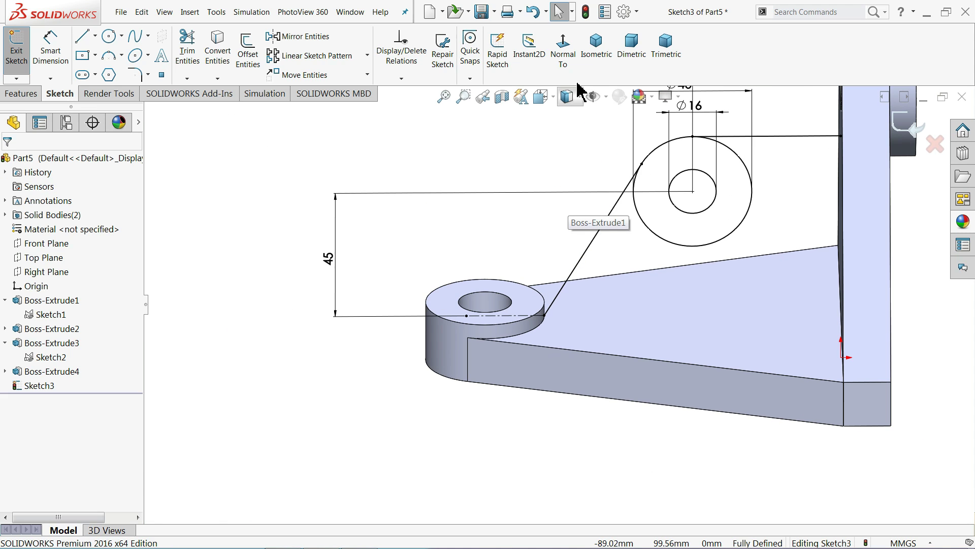
Close the rib outline with a vertical line down the upright plate's front edge and a horizontal line along the base's top to the slanted line.
left_click(564, 53)
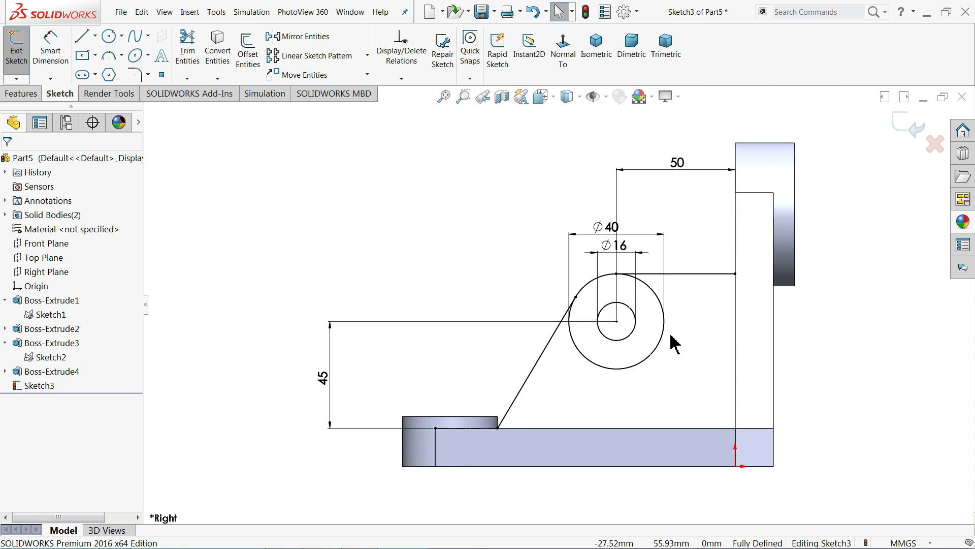
scroll(675, 344, "down", 1)
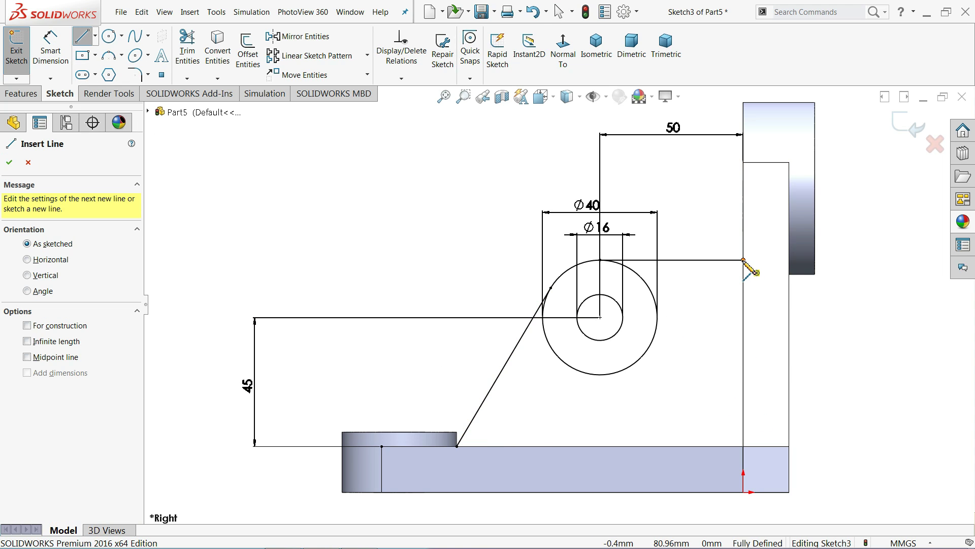
left_click(743, 446)
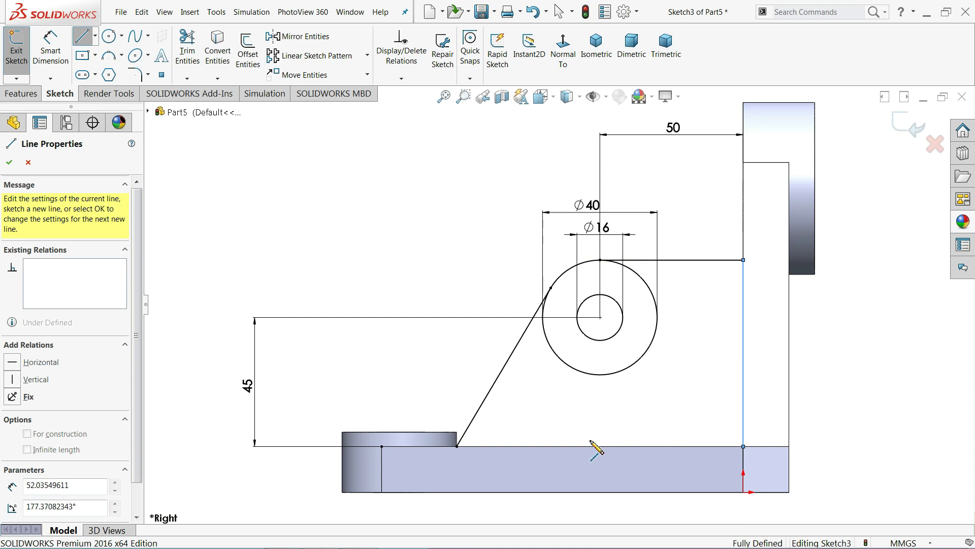
left_click(457, 446)
right_click(370, 266)
left_click(371, 266)
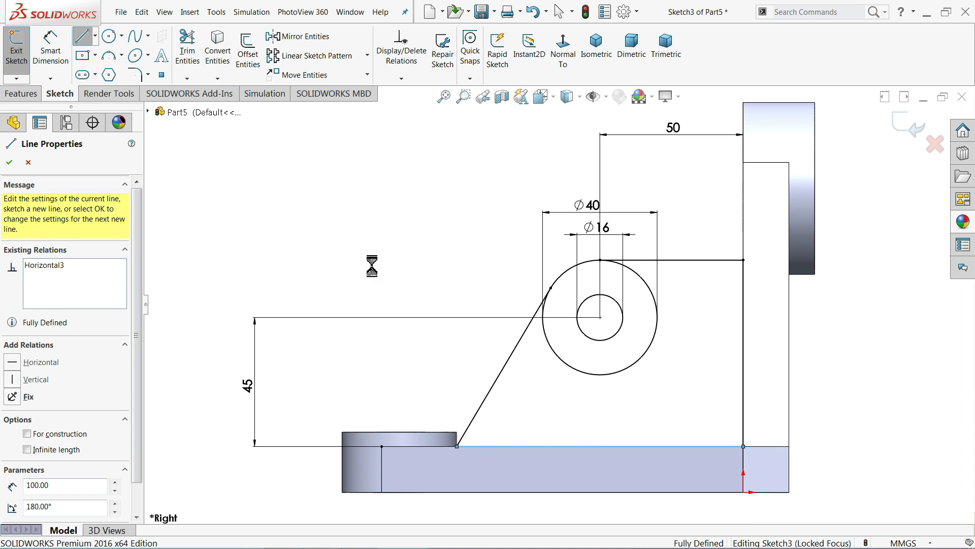
Extrude the ring between the 40 mm and 16 mm circles 24 mm with the Mid Plane end condition.
middle_click_drag(420, 174, 457, 253)
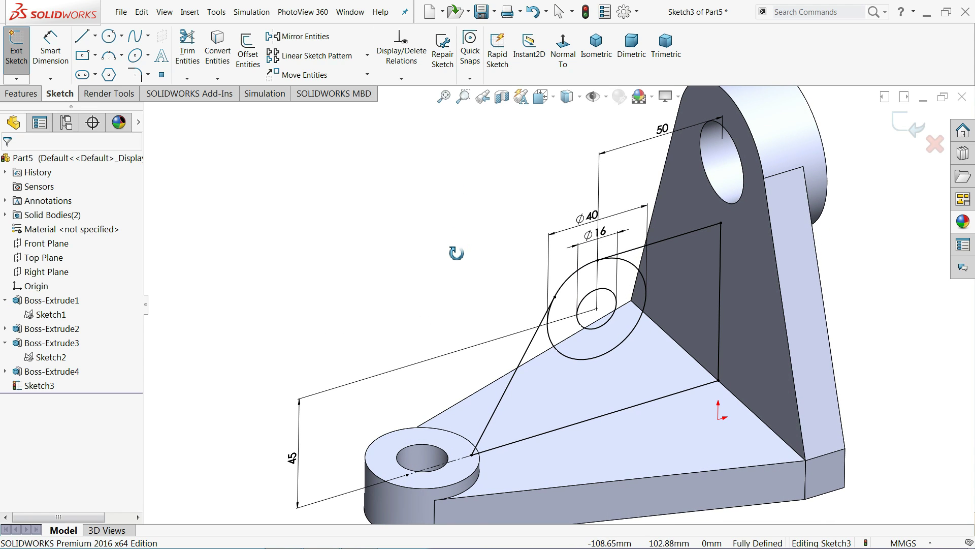
left_click(22, 93)
left_click(20, 52)
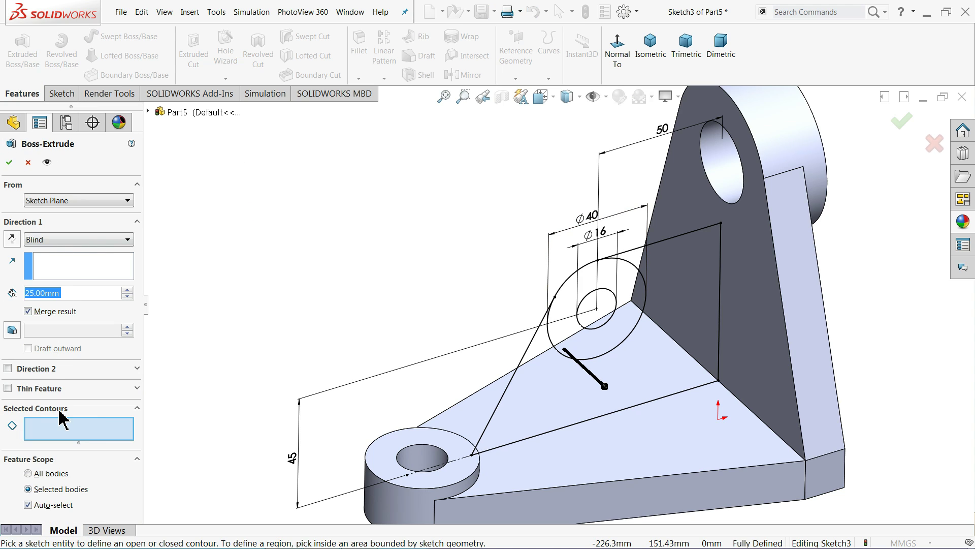
left_click(592, 347)
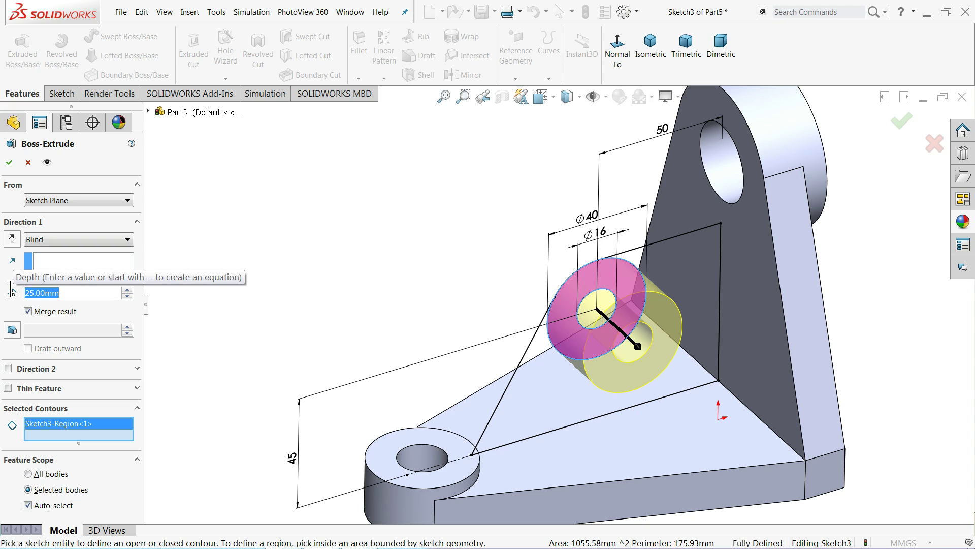
type("24")
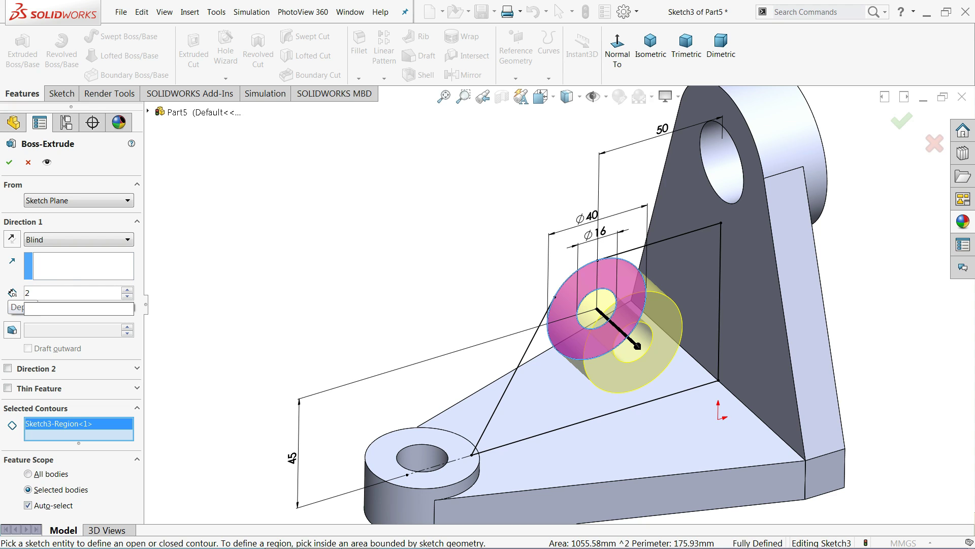
left_click(52, 239)
left_click(49, 316)
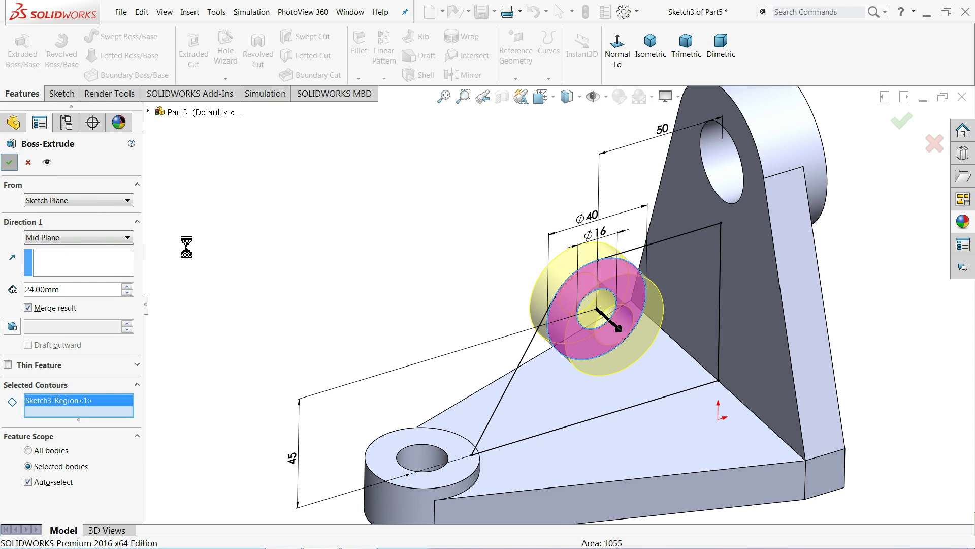
key("Return")
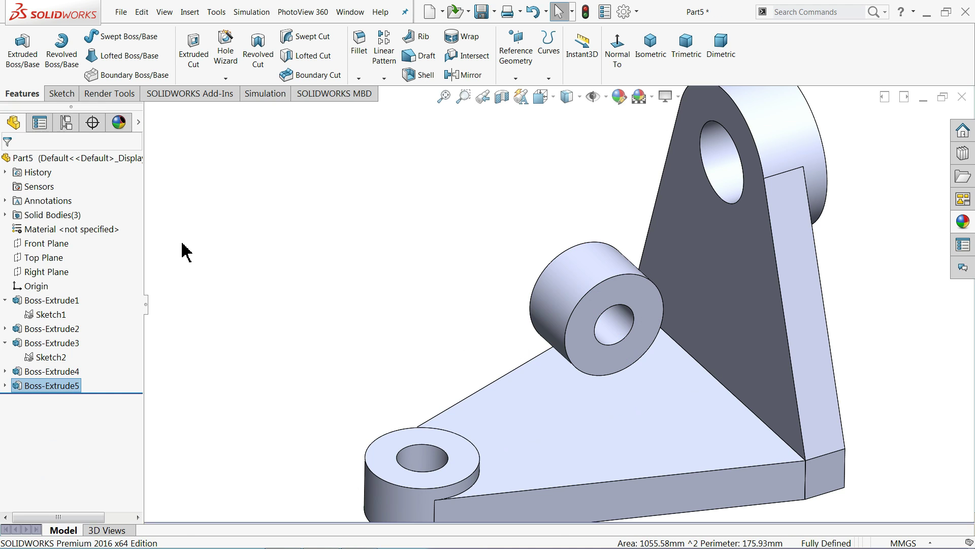
Reuse the middle boss's sketch to extrude the rib region around the ring 16 mm with the Mid Plane end condition.
left_click(5, 385)
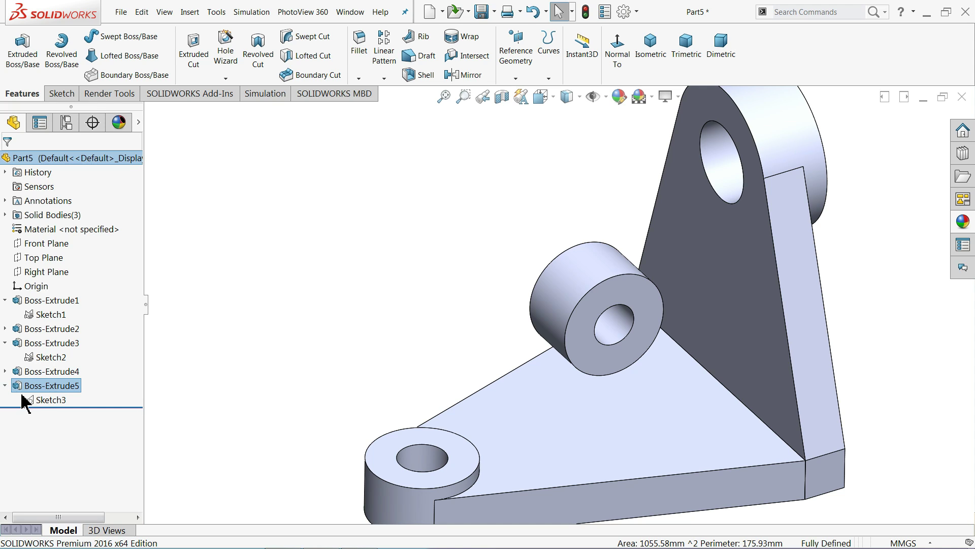
left_click(45, 401)
left_click(23, 51)
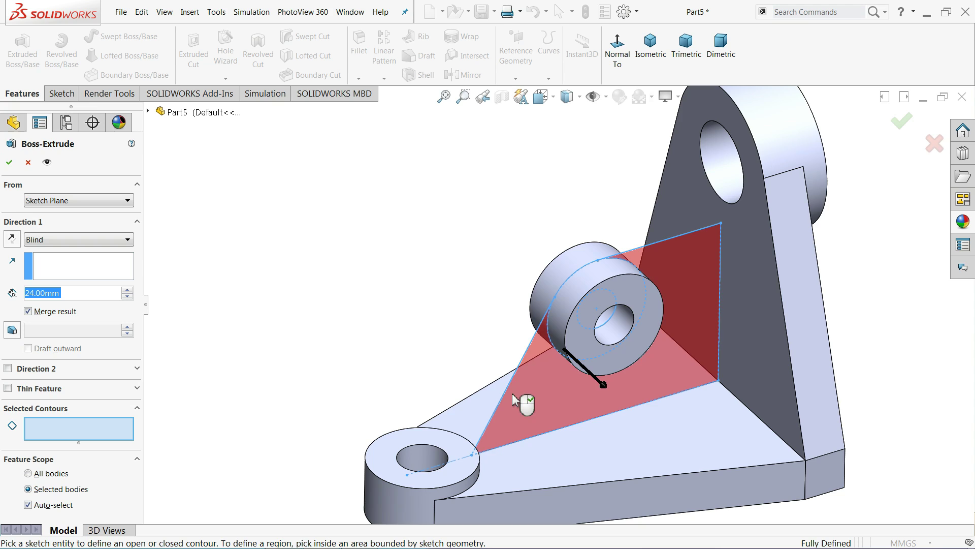
left_click(528, 398)
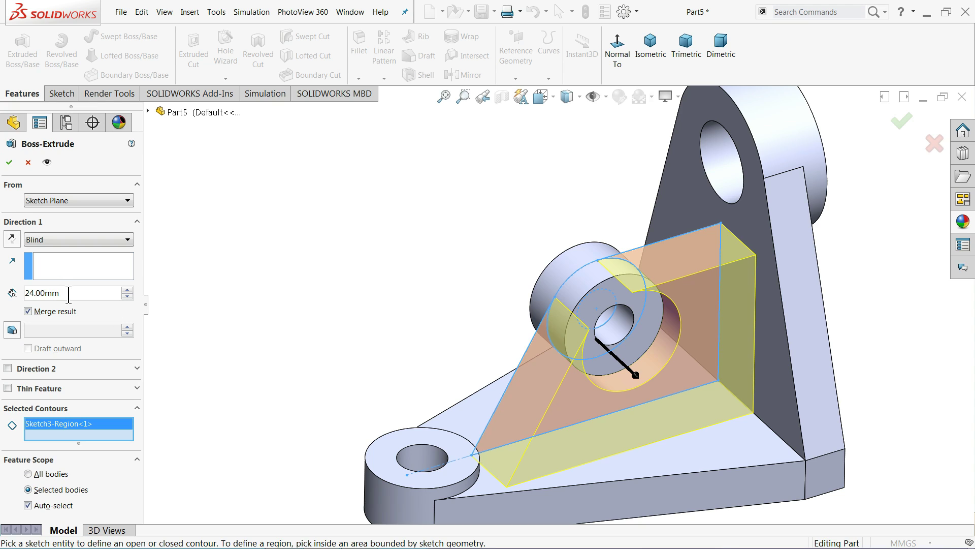
type("16")
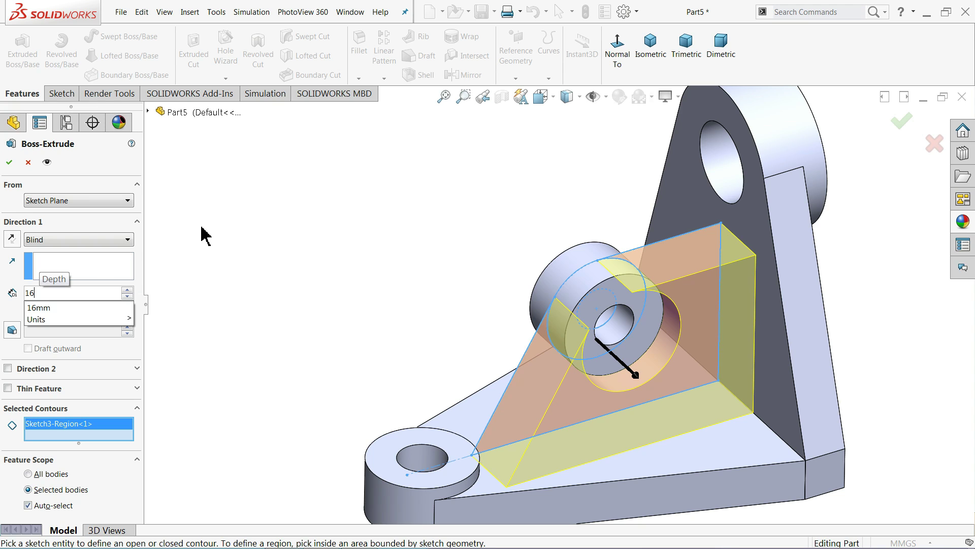
key("Return")
left_click(38, 239)
left_click(36, 303)
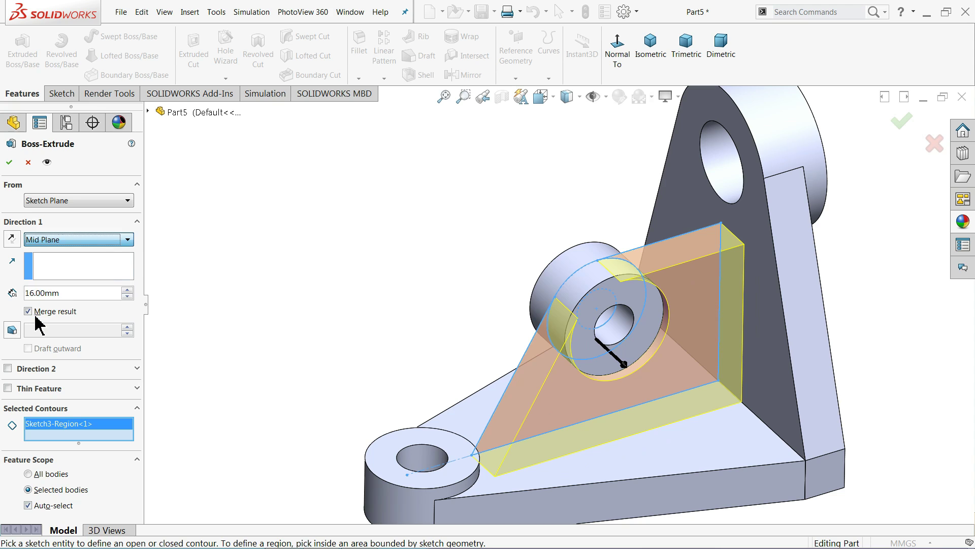
left_click(10, 163)
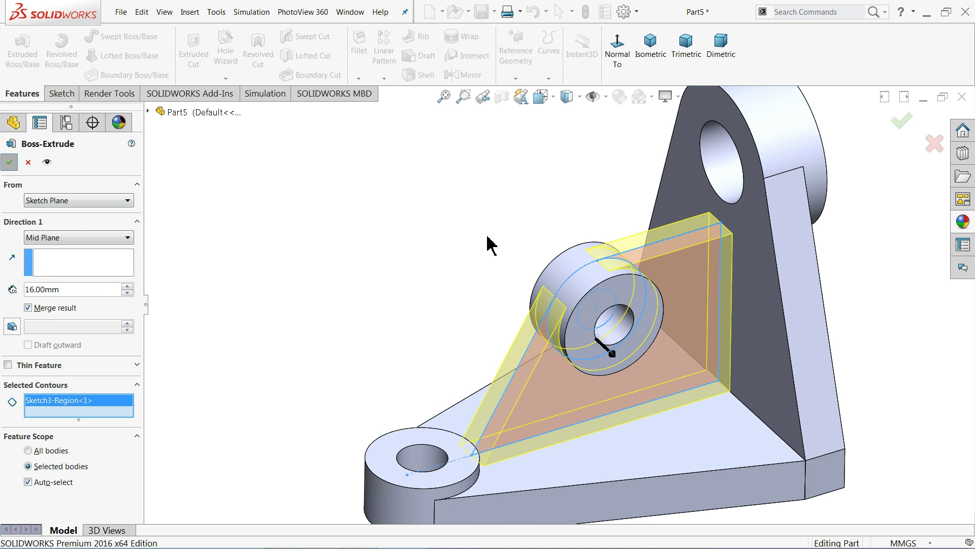
Apply the Blue appearance from the Solid category to the whole part.
key("f")
middle_click_drag(459, 272, 454, 246)
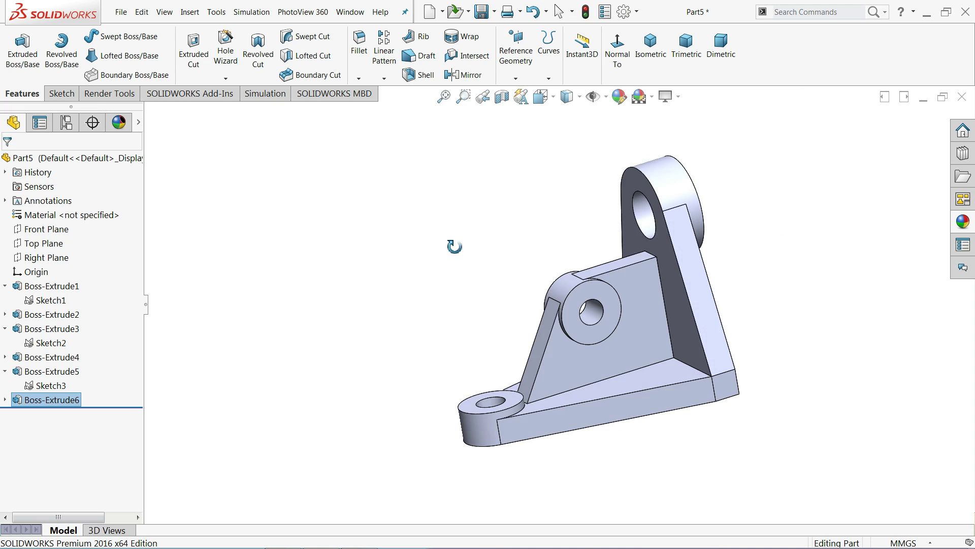
scroll(711, 320, "down", 2)
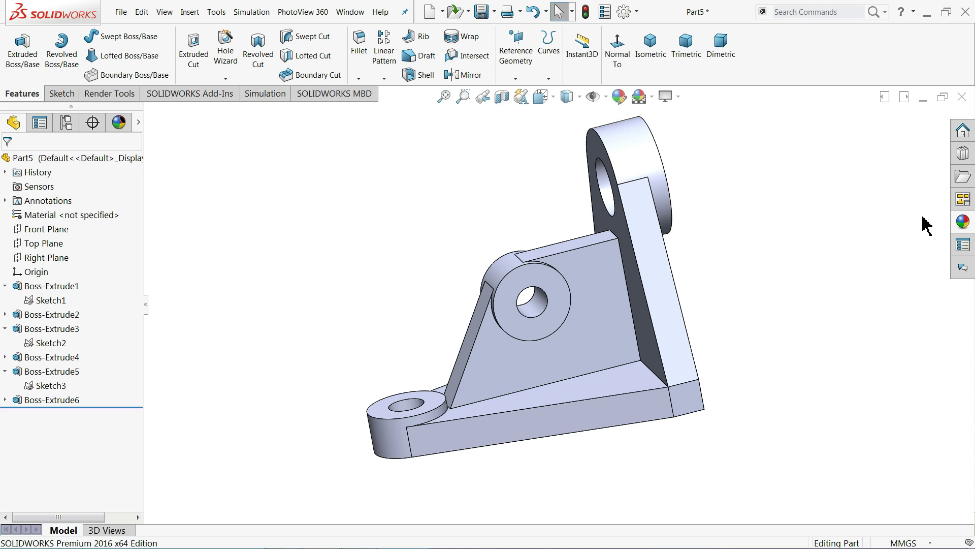
left_click(965, 222)
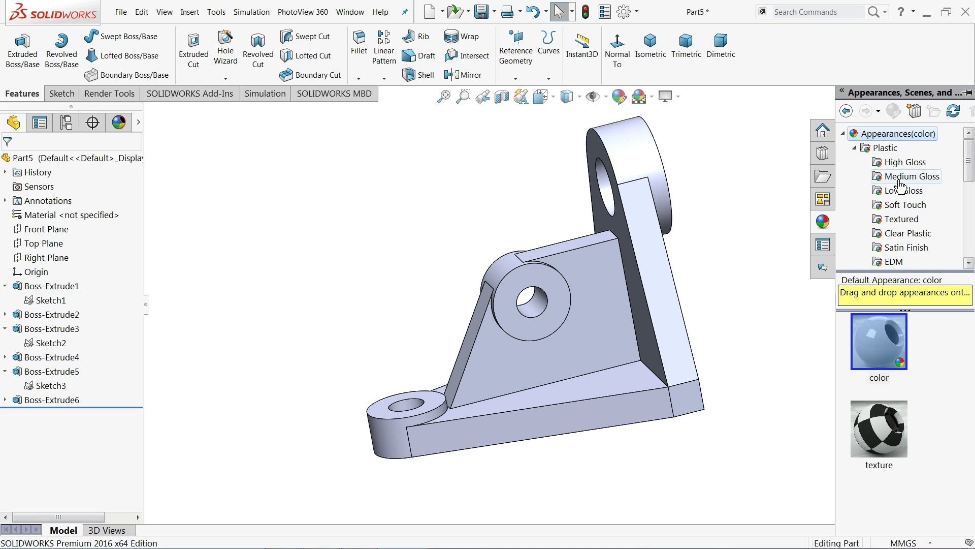
left_click(855, 148)
left_click(882, 219)
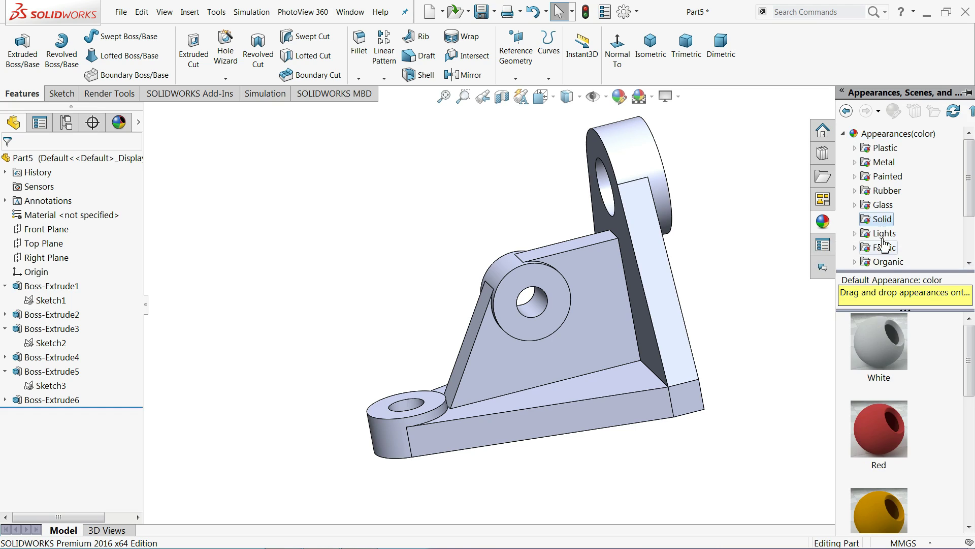
scroll(883, 446, "down", 5)
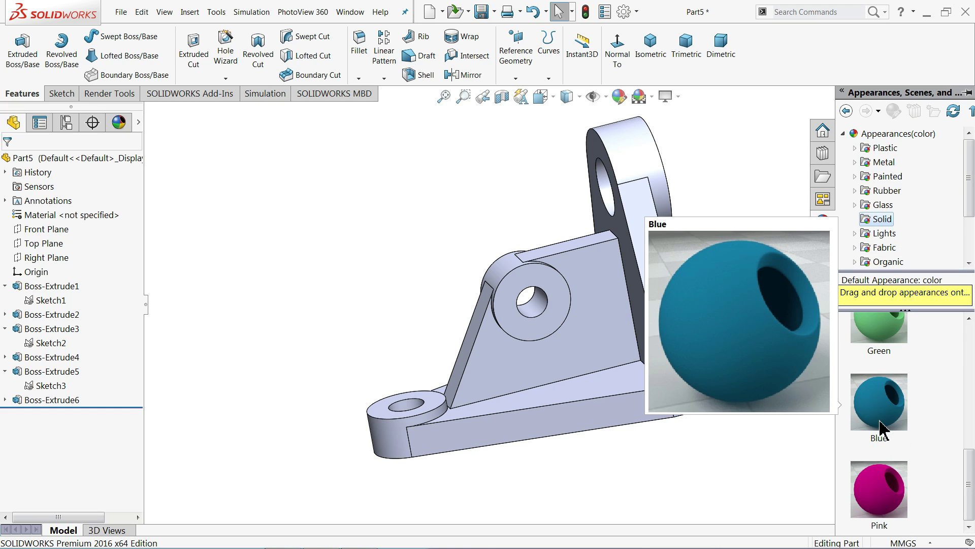
double_click(881, 429)
mouse_move(881, 429)
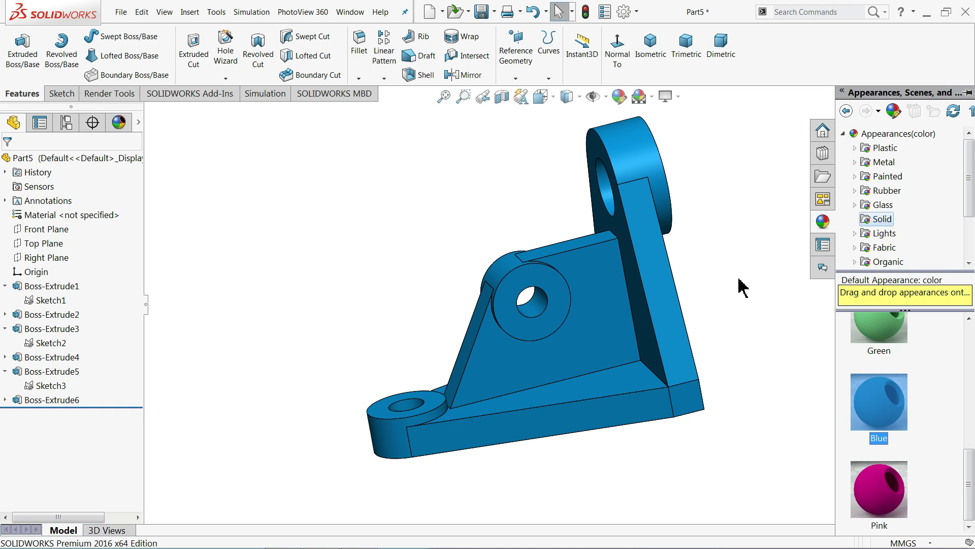
Apply the basic color appearance to the whole part and toggle RealView Graphics.
left_click(880, 136)
double_click(853, 330)
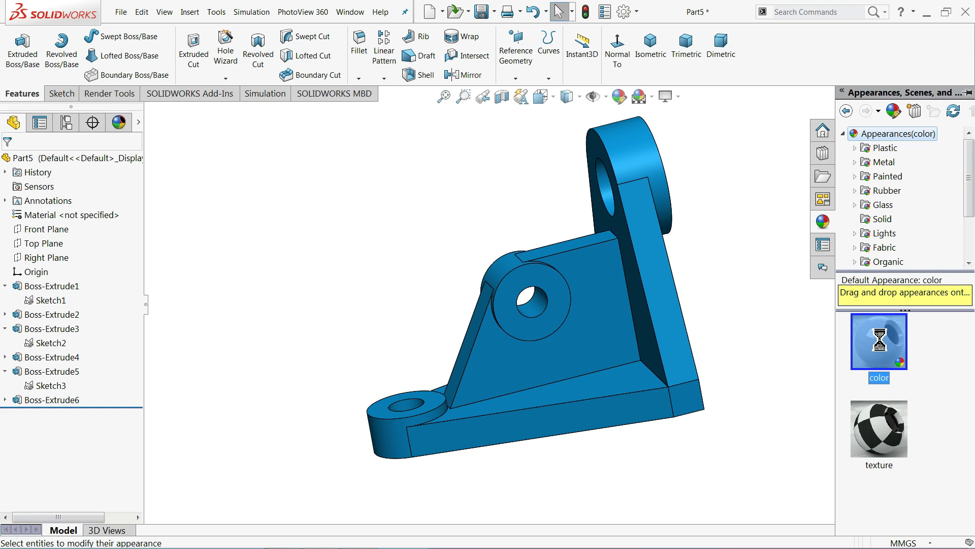
left_click(681, 101)
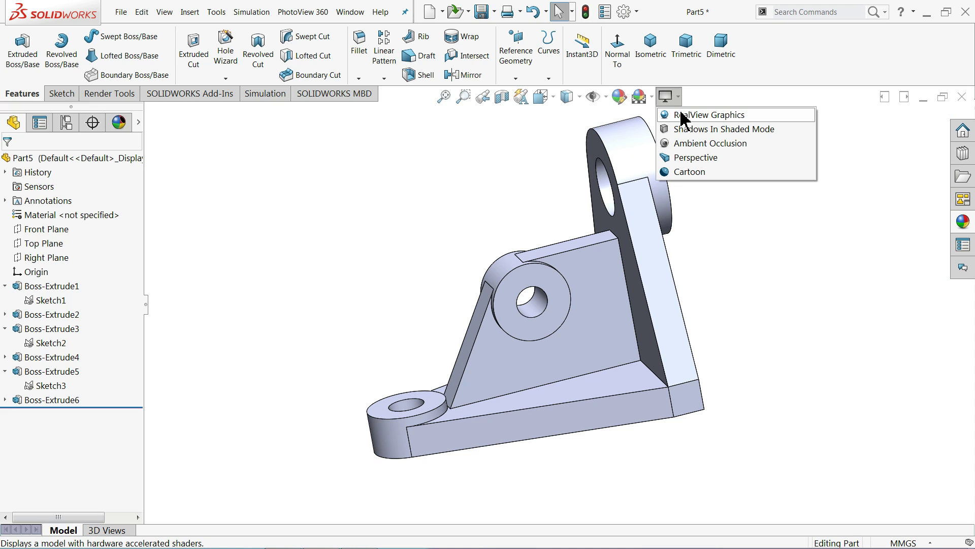
left_click(688, 117)
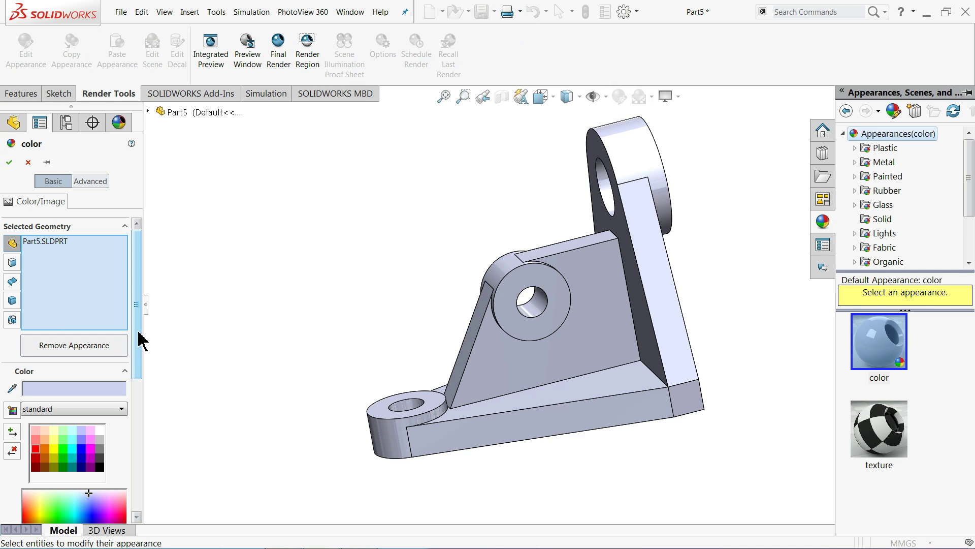
Set the whole part's color to the light blue-violet standard swatch, RGB 128, 128, 255.
scroll(135, 435, "down", 5)
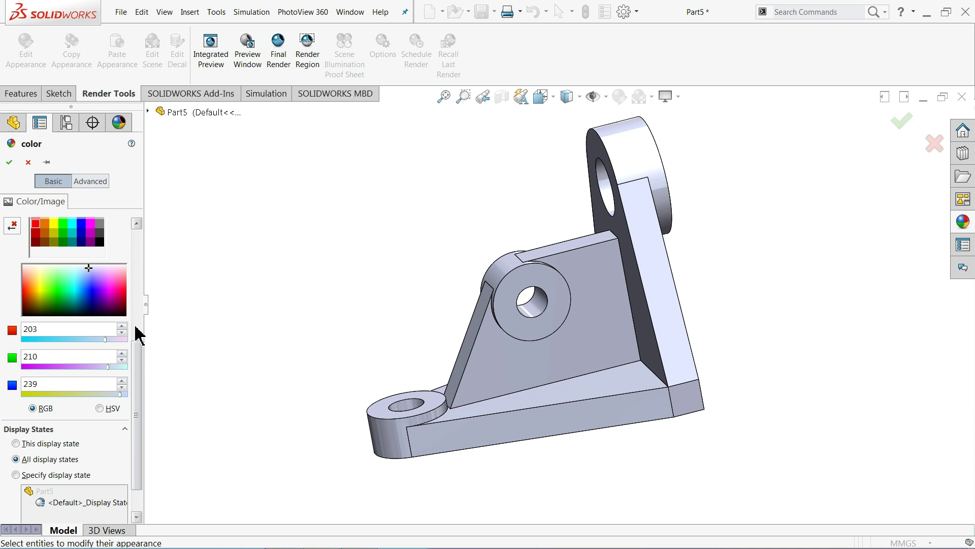
left_click_drag(139, 355, 139, 323)
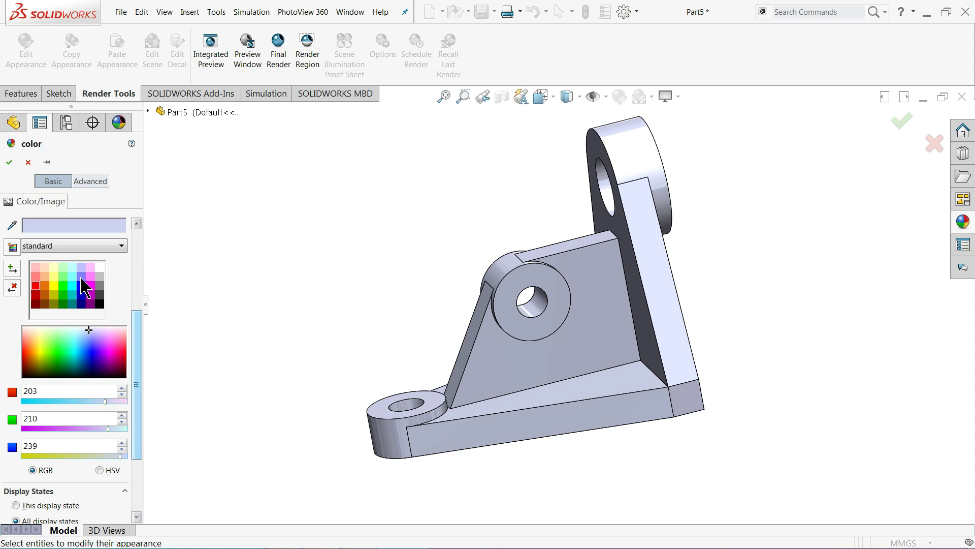
left_click(81, 276)
left_click(82, 285)
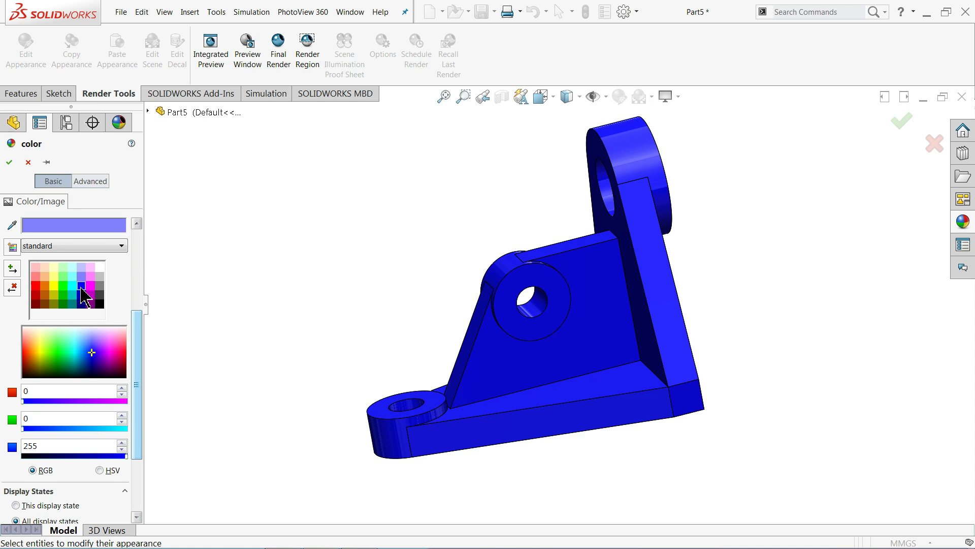
left_click(82, 275)
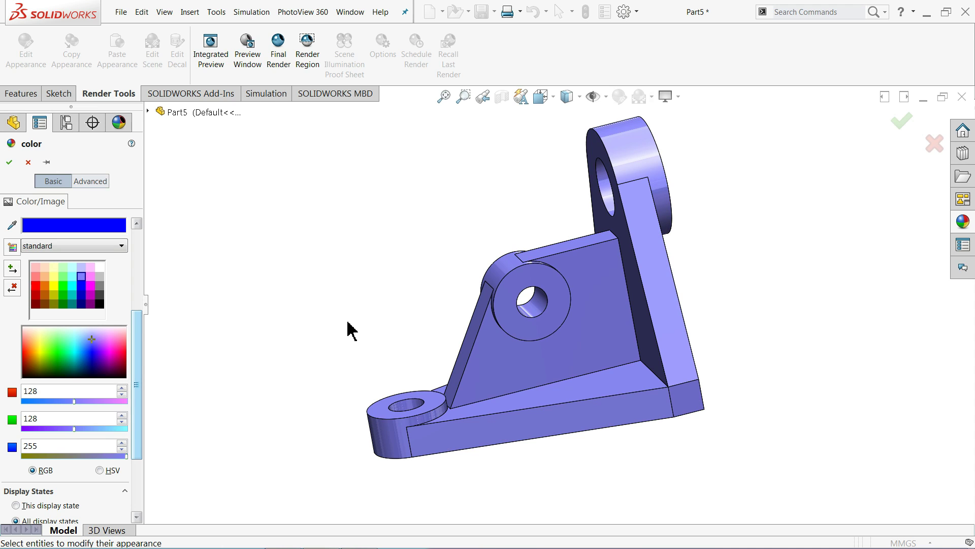
middle_click_drag(349, 330, 326, 348)
scroll(683, 251, "down", 2)
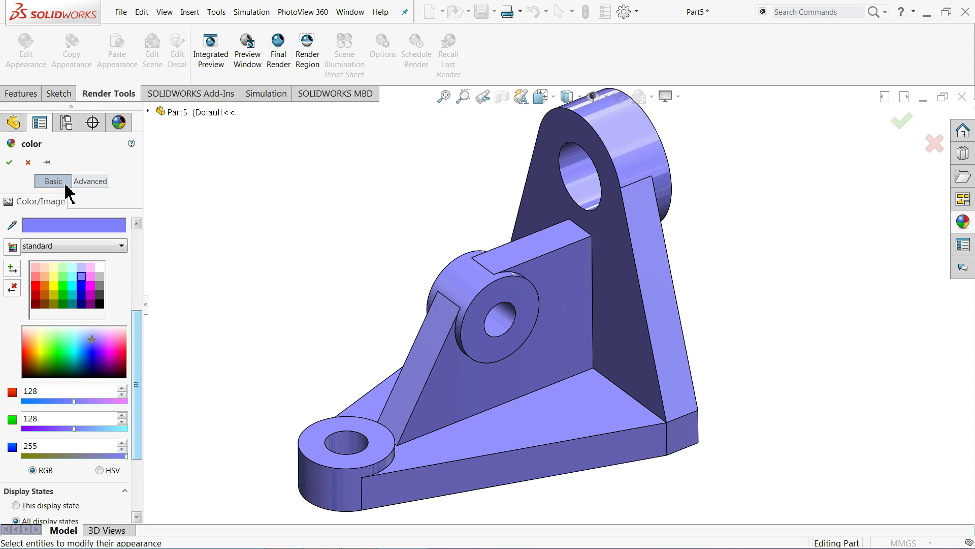
left_click(10, 163)
key("f")
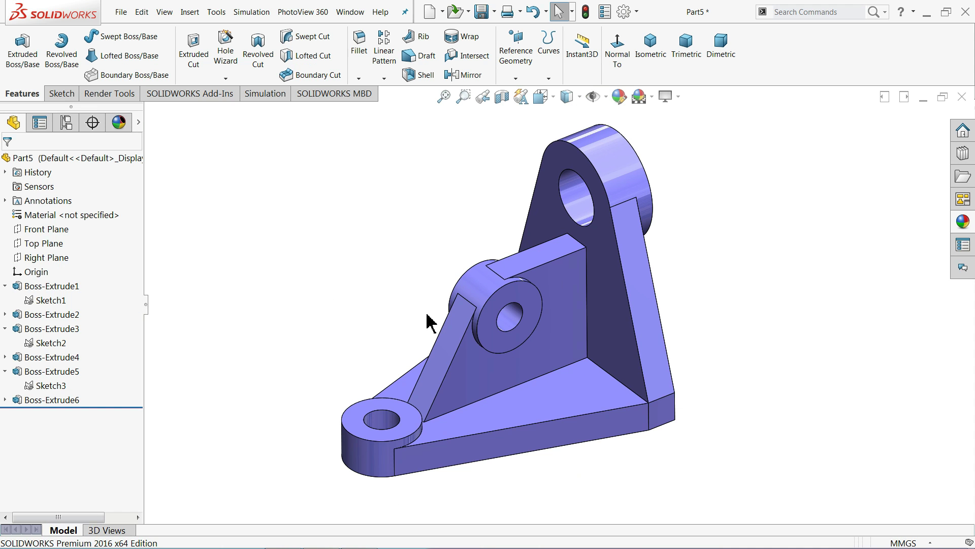
middle_click_drag(427, 323, 425, 367)
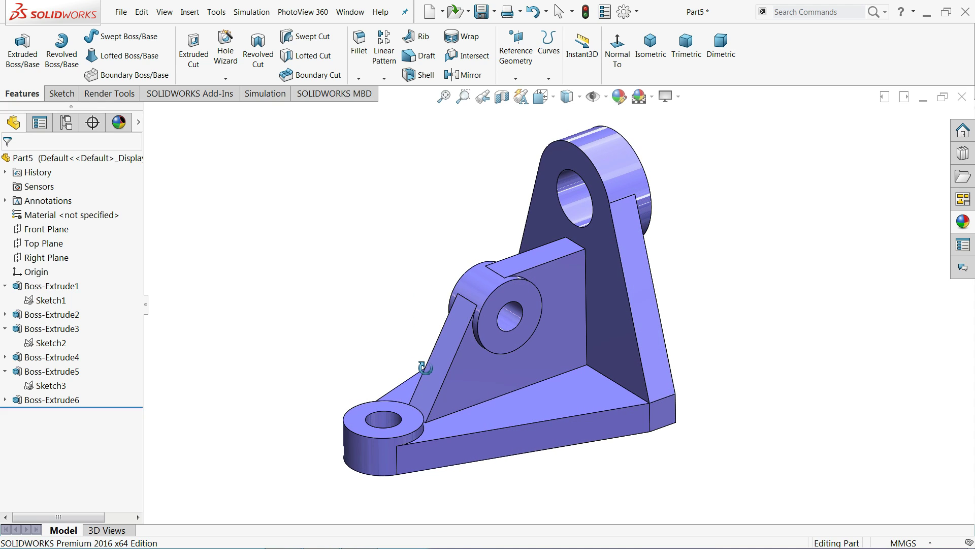